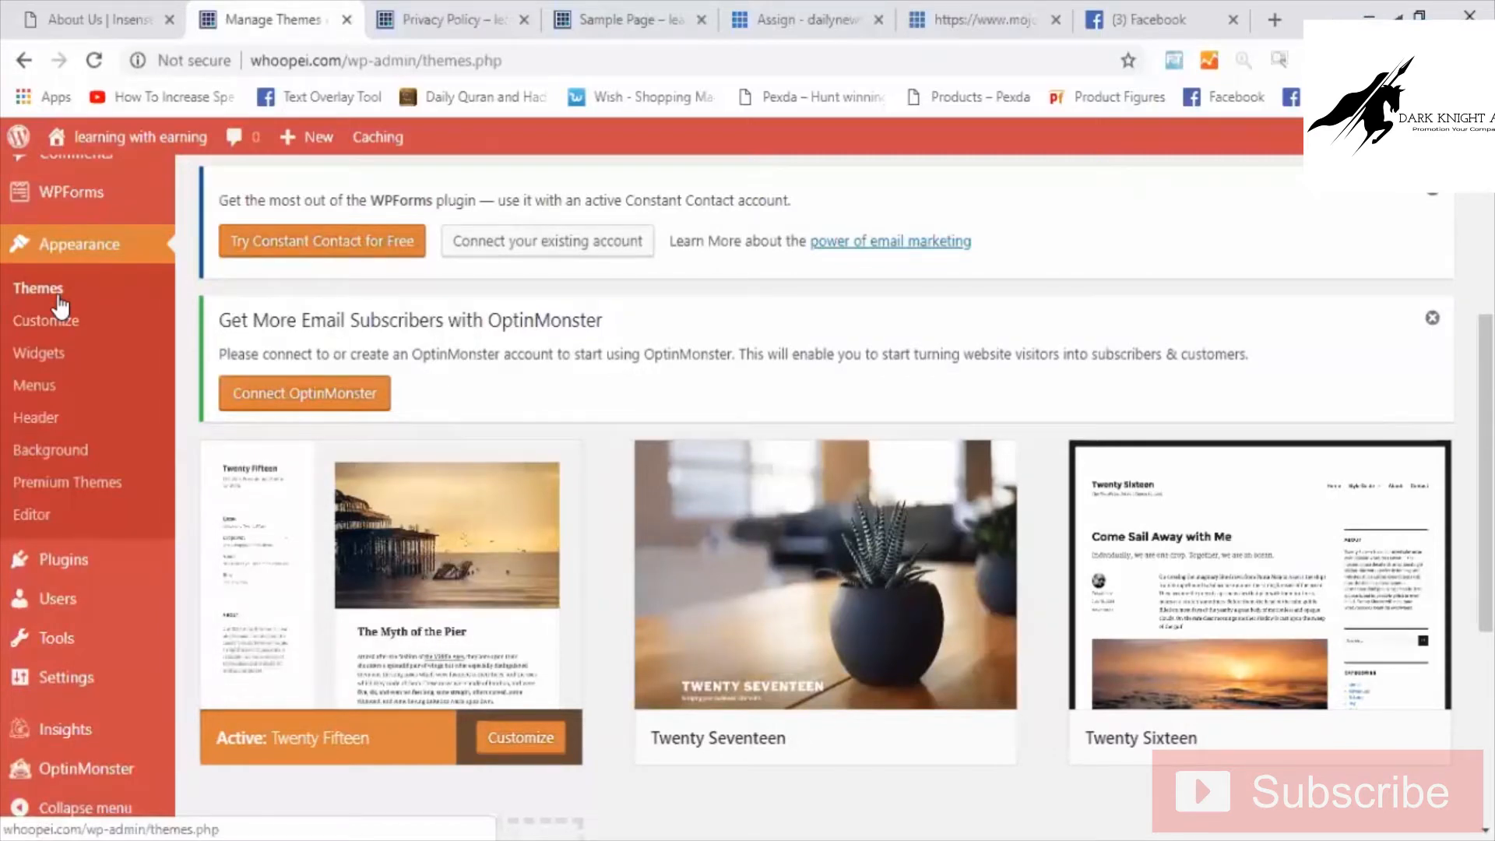
Open the details of the Twenty Seventeen theme and activate it for the site.
scroll(1082, 617, down, 5)
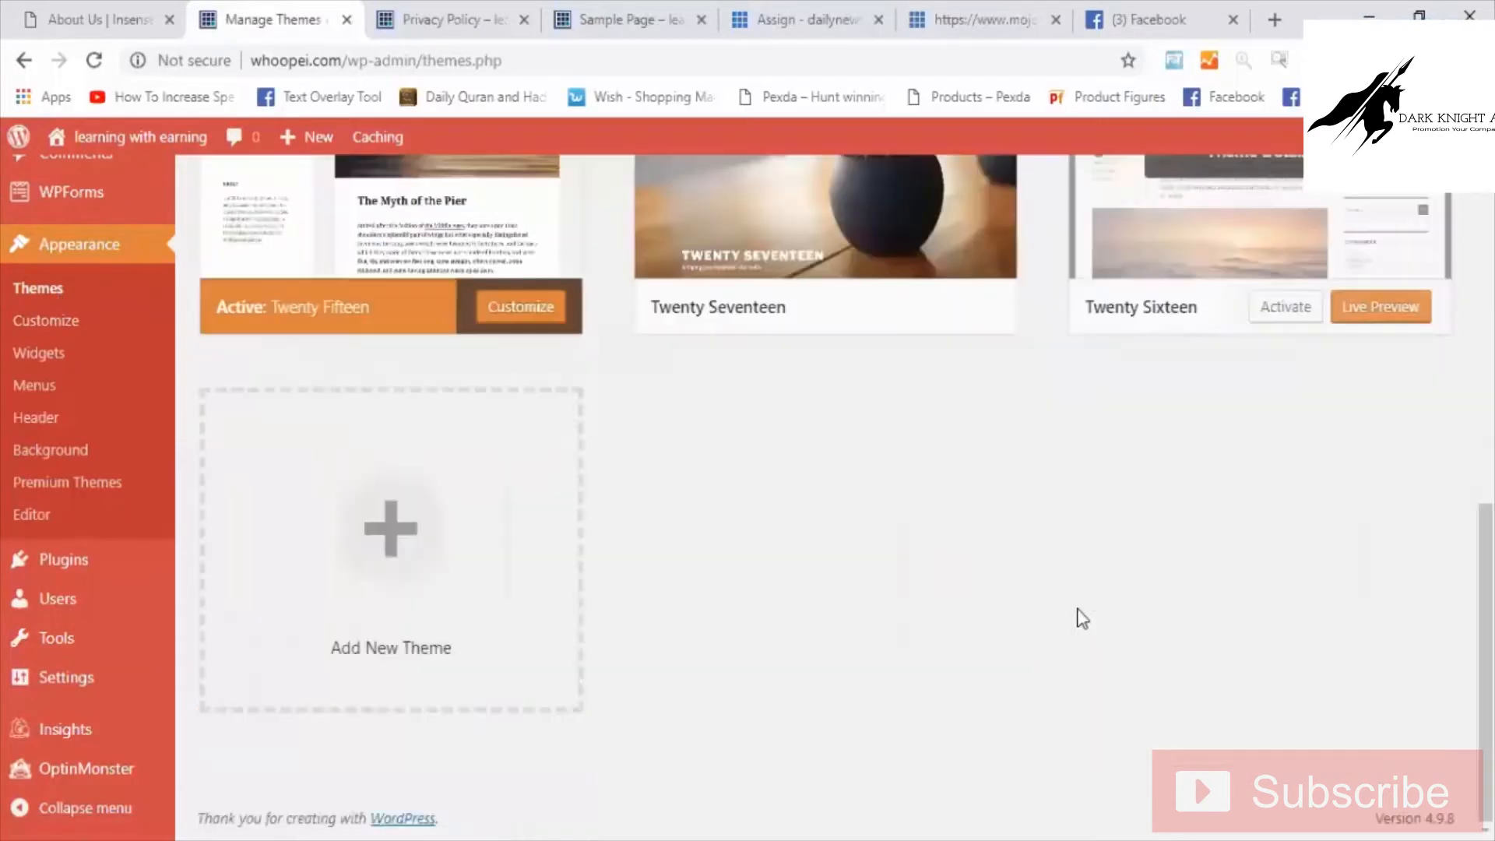
scroll(588, 541, up, 4)
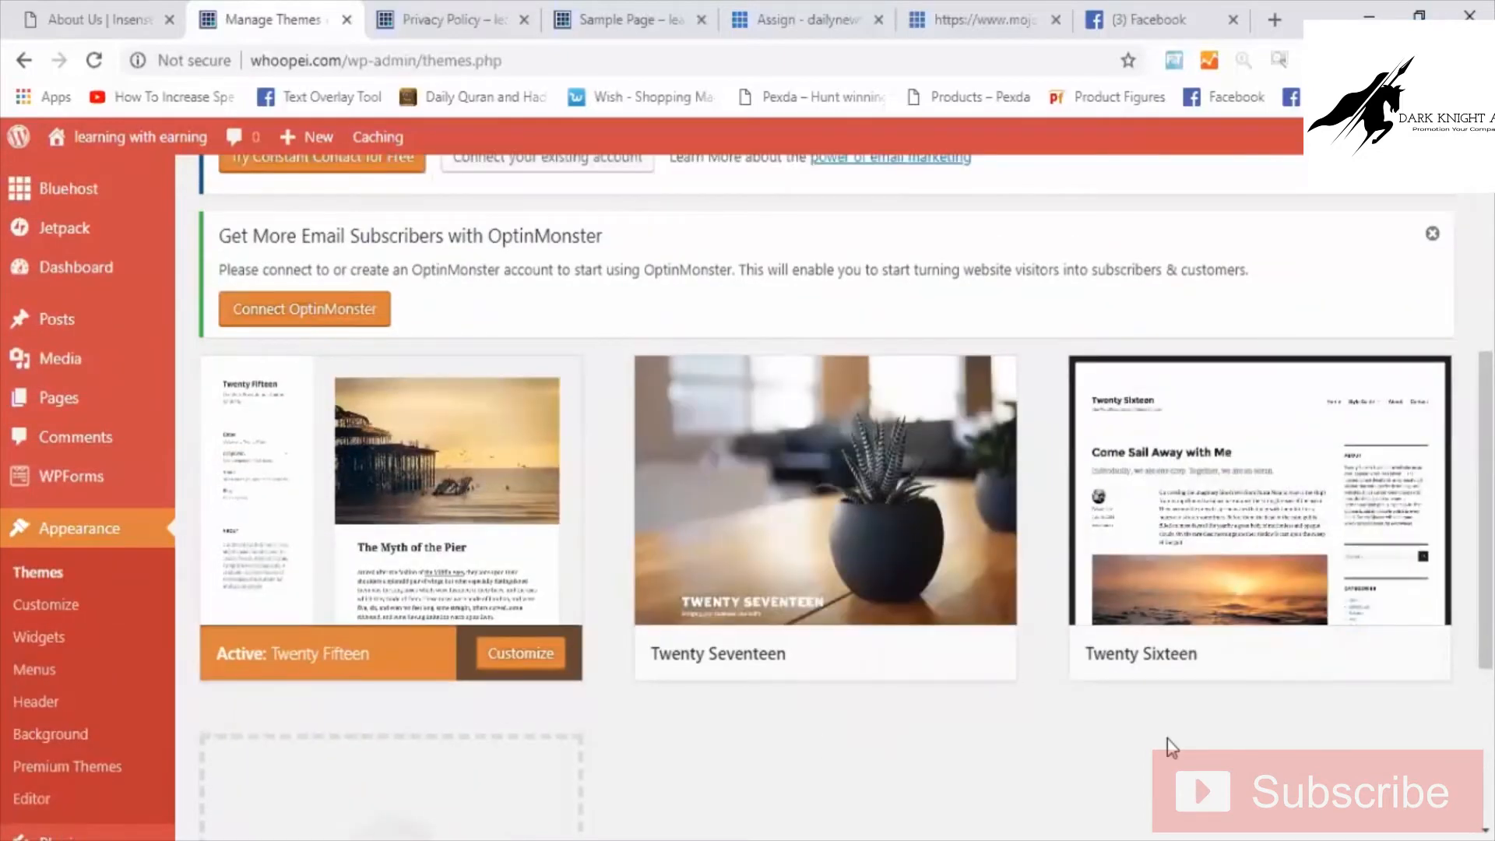
mouse_move(1001, 654)
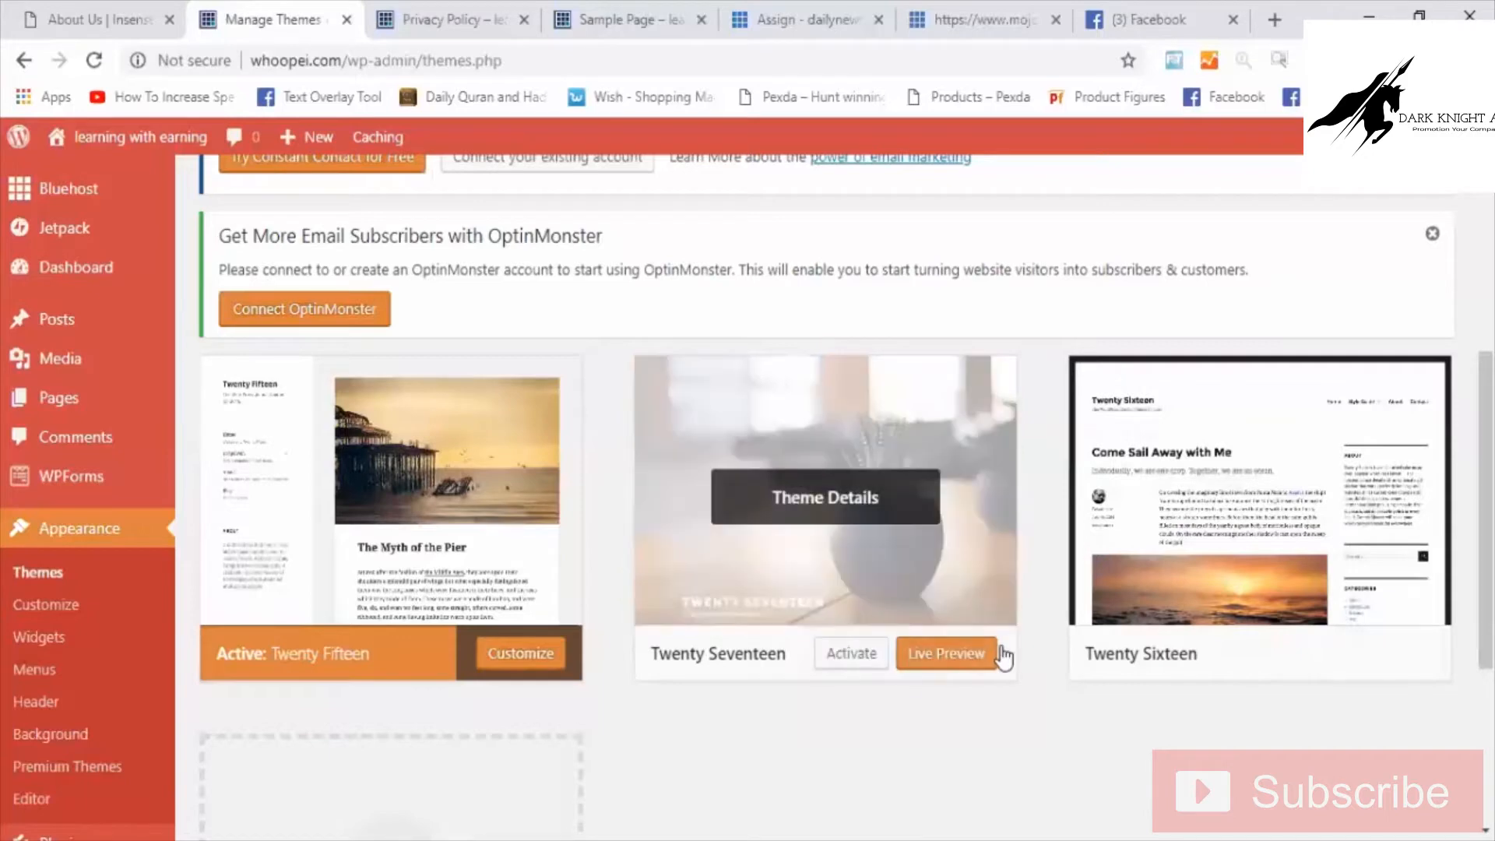
click(937, 562)
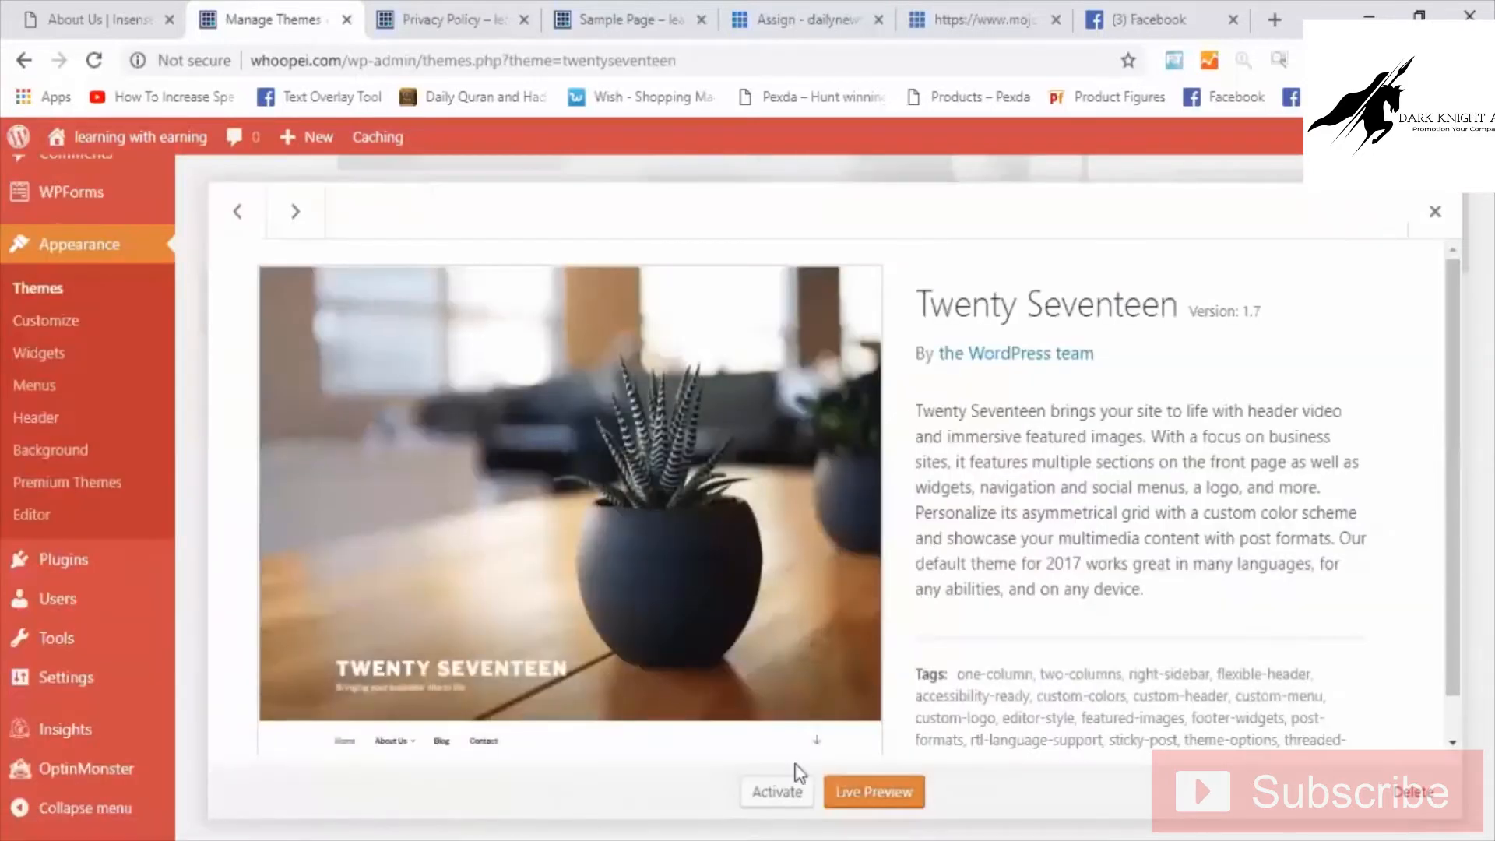
scroll(798, 773, down, 1)
click(788, 791)
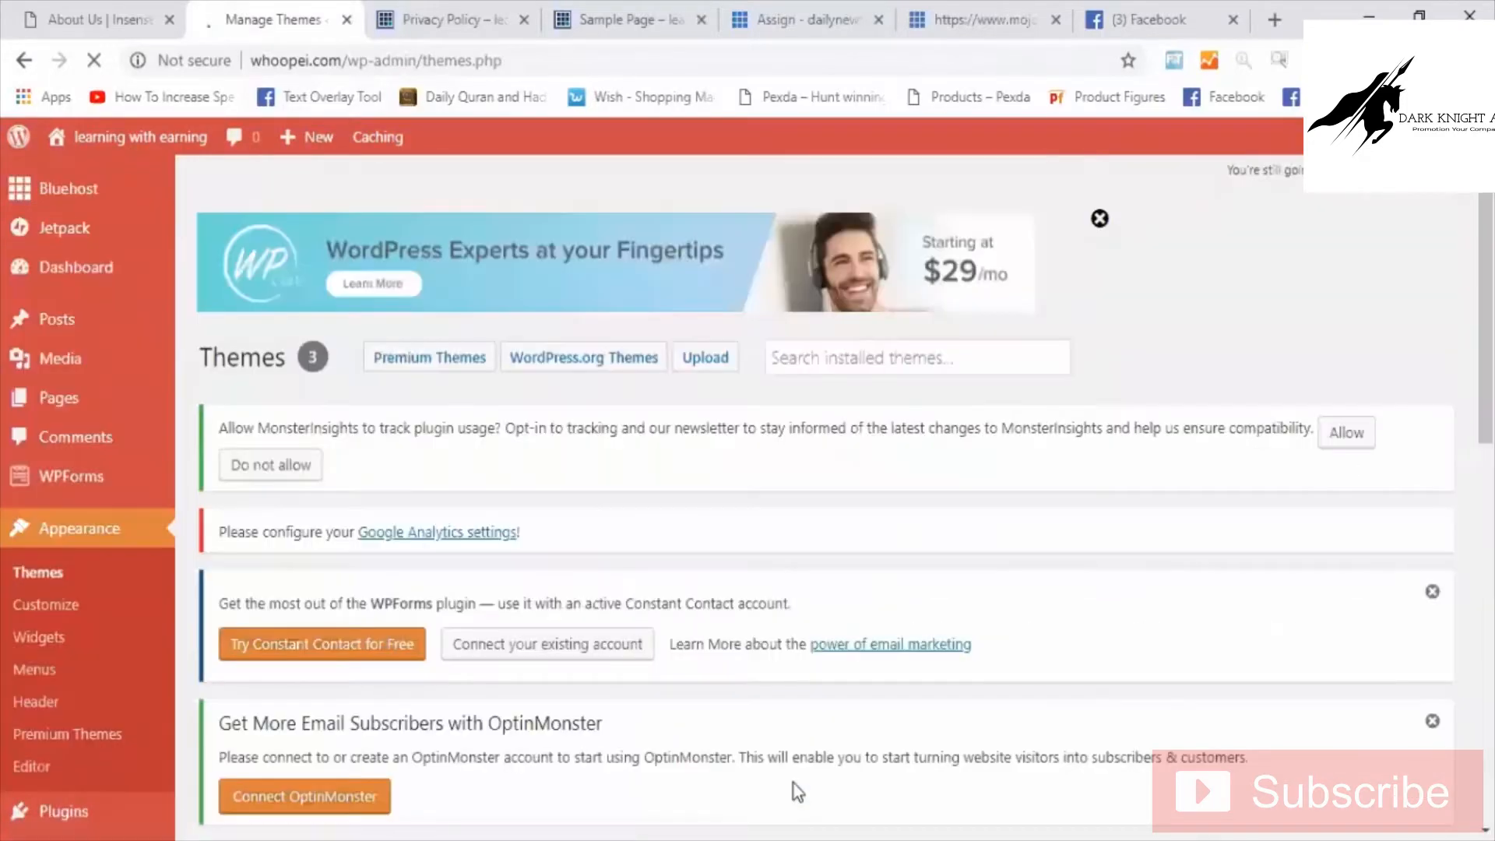
Open the live site's front page in a new browser tab.
scroll(136, 136, down, 10)
mouse_move(137, 144)
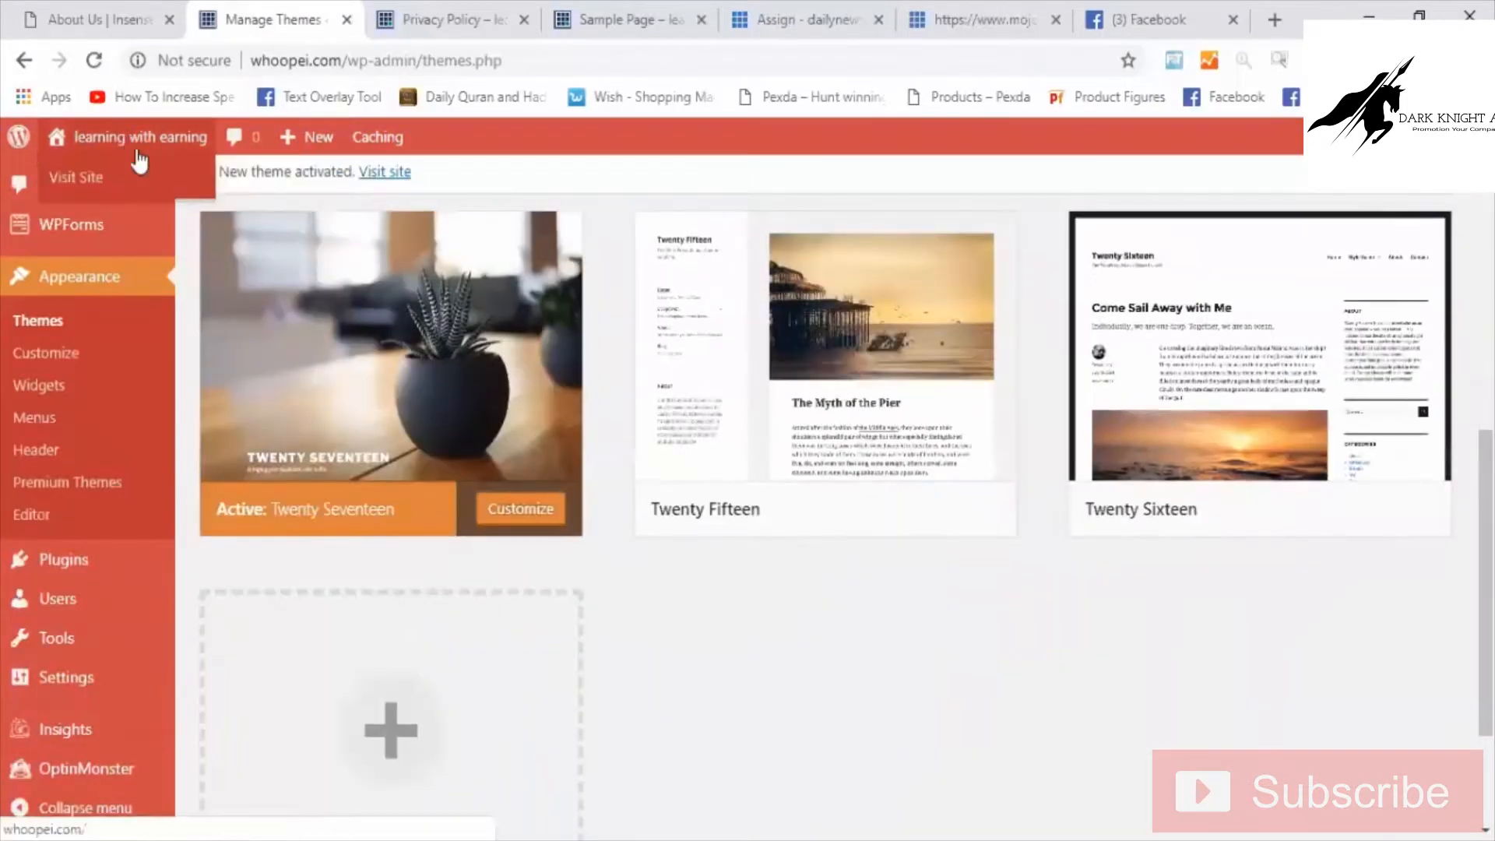
right_click(135, 171)
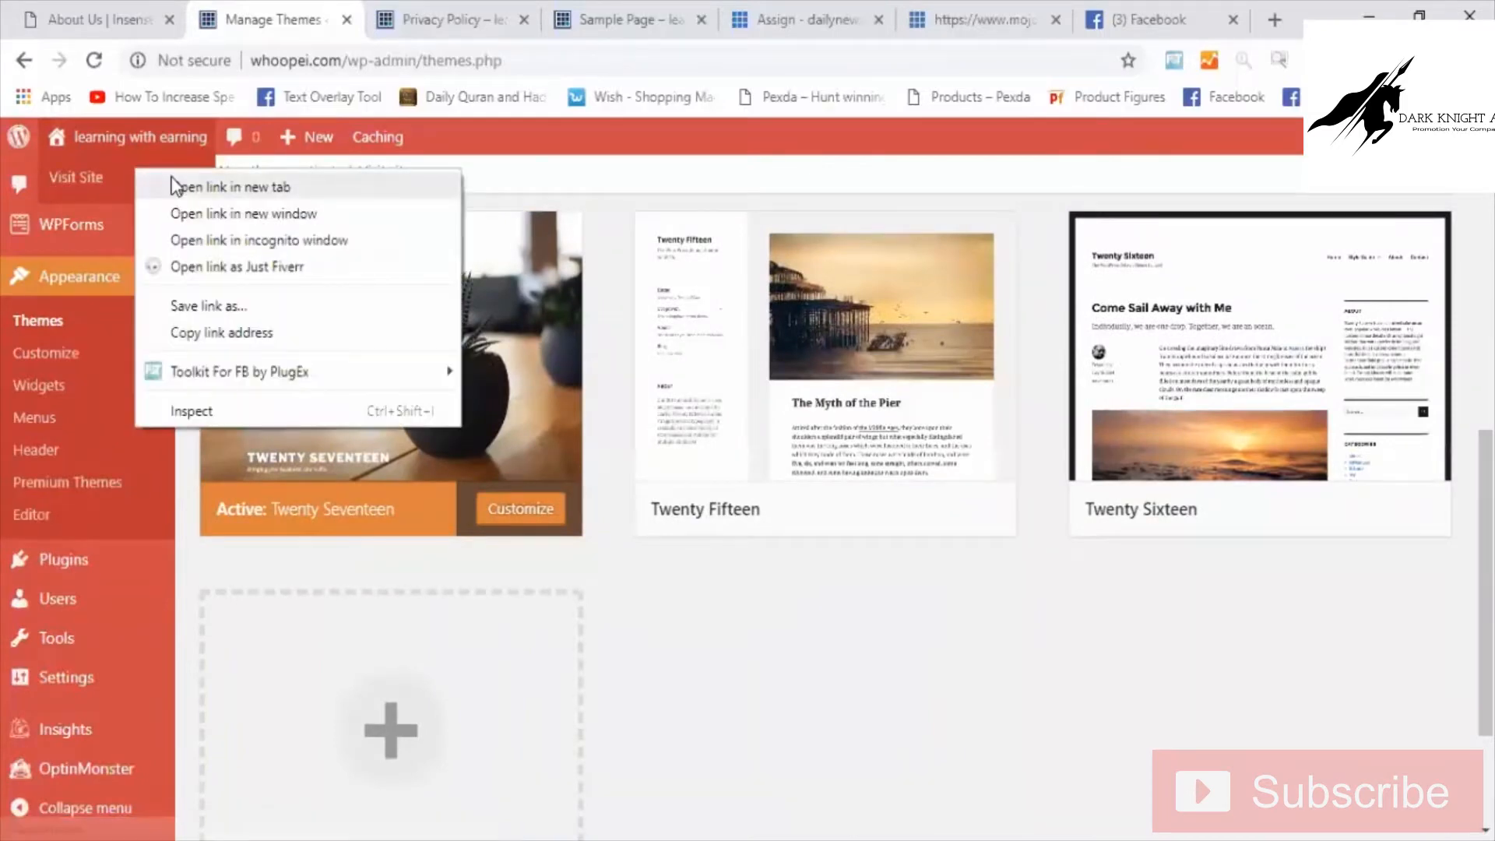
click(172, 179)
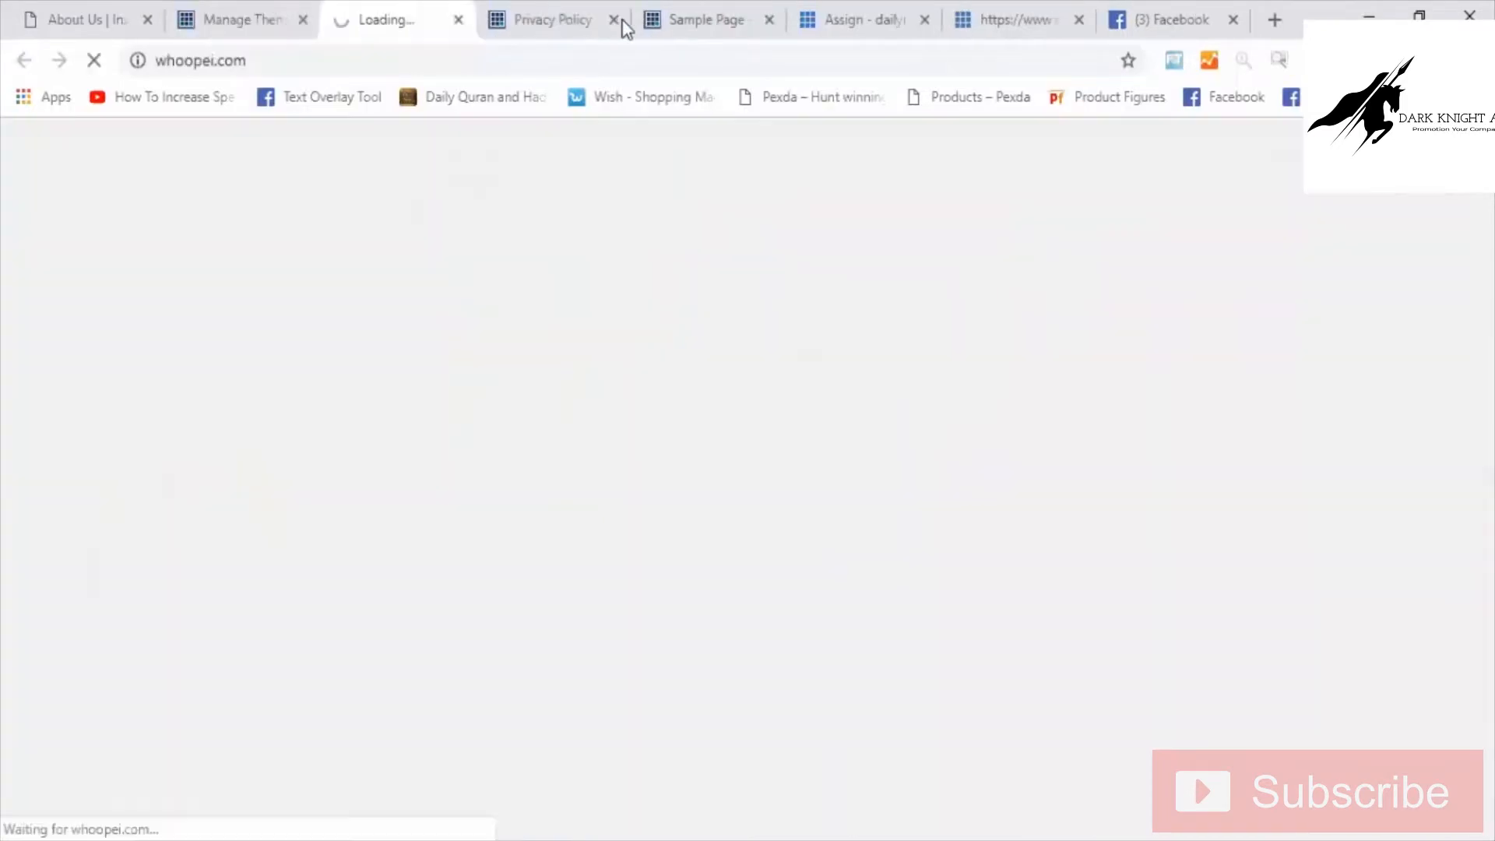
Close the browser tabs showing the Privacy Policy and Sample Page previews.
click(594, 25)
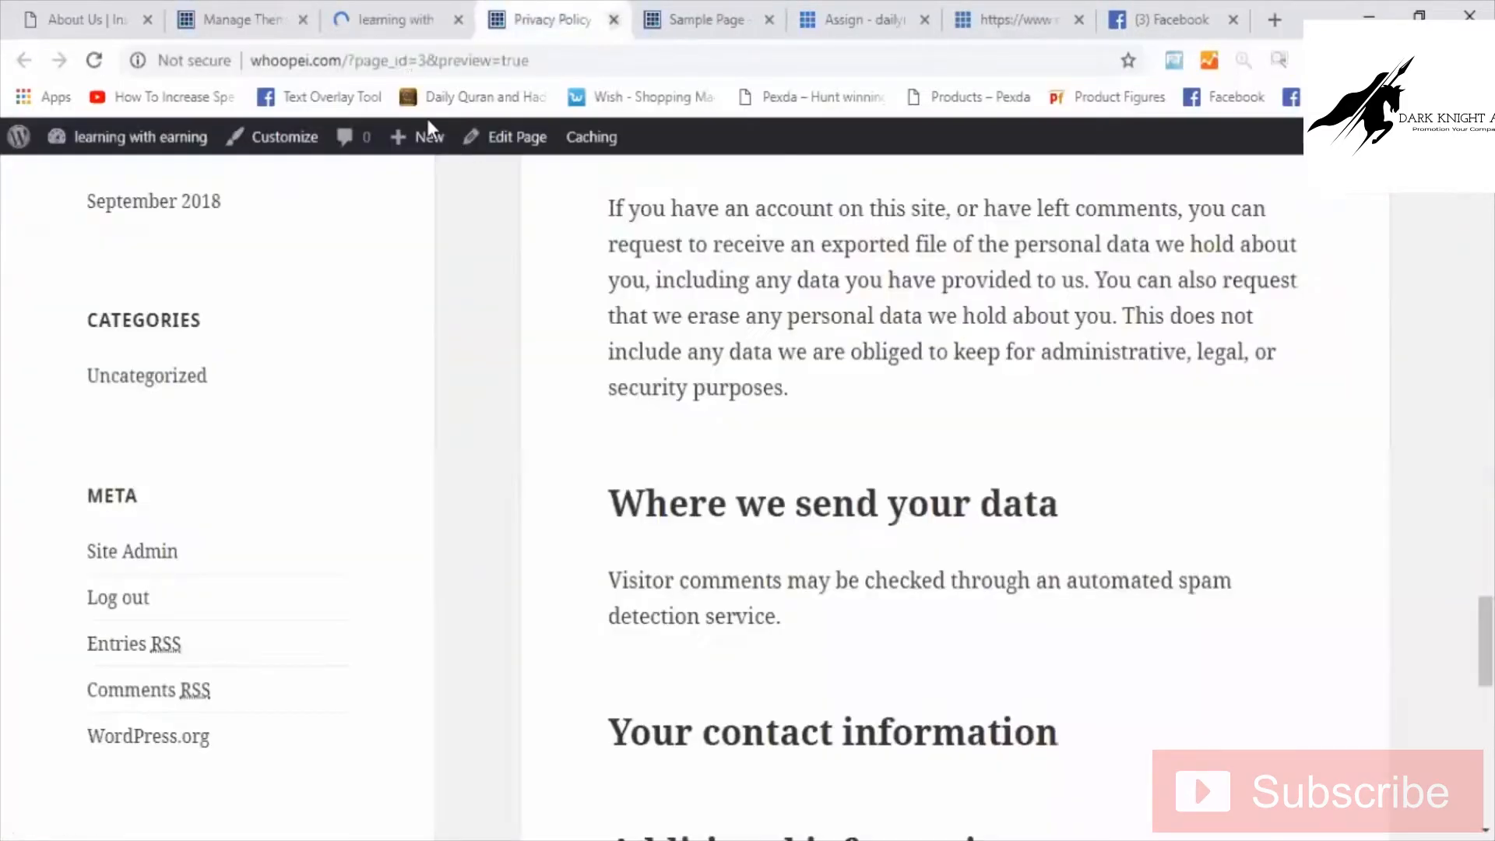
key(ctrl+w)
key(ctrl+w)
Look through the live site's homepage to examine its content area, sidebar and header under Twenty Seventeen.
click(436, 12)
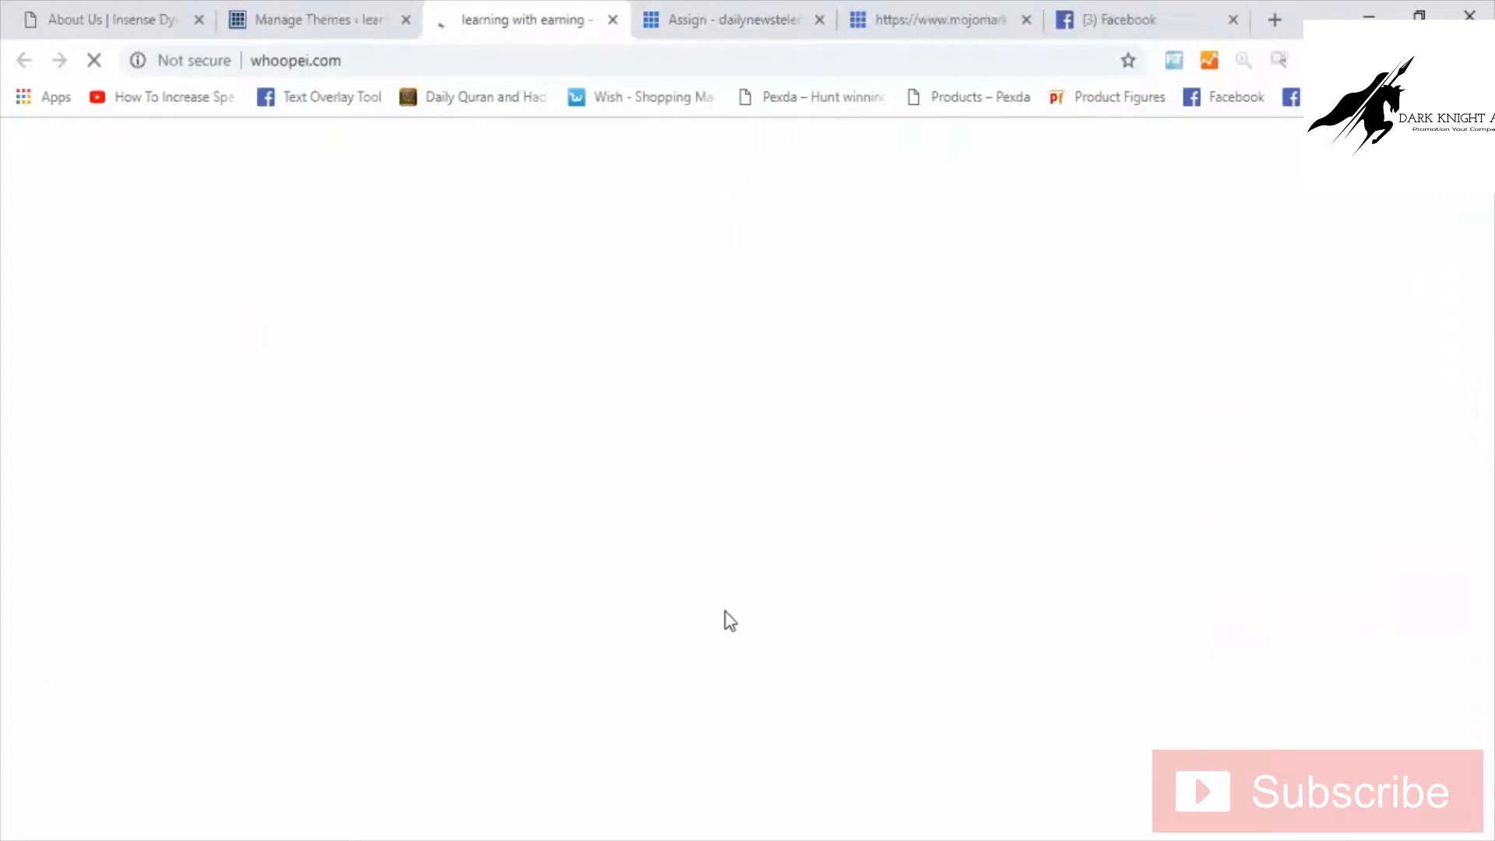
scroll(792, 525, down, 10)
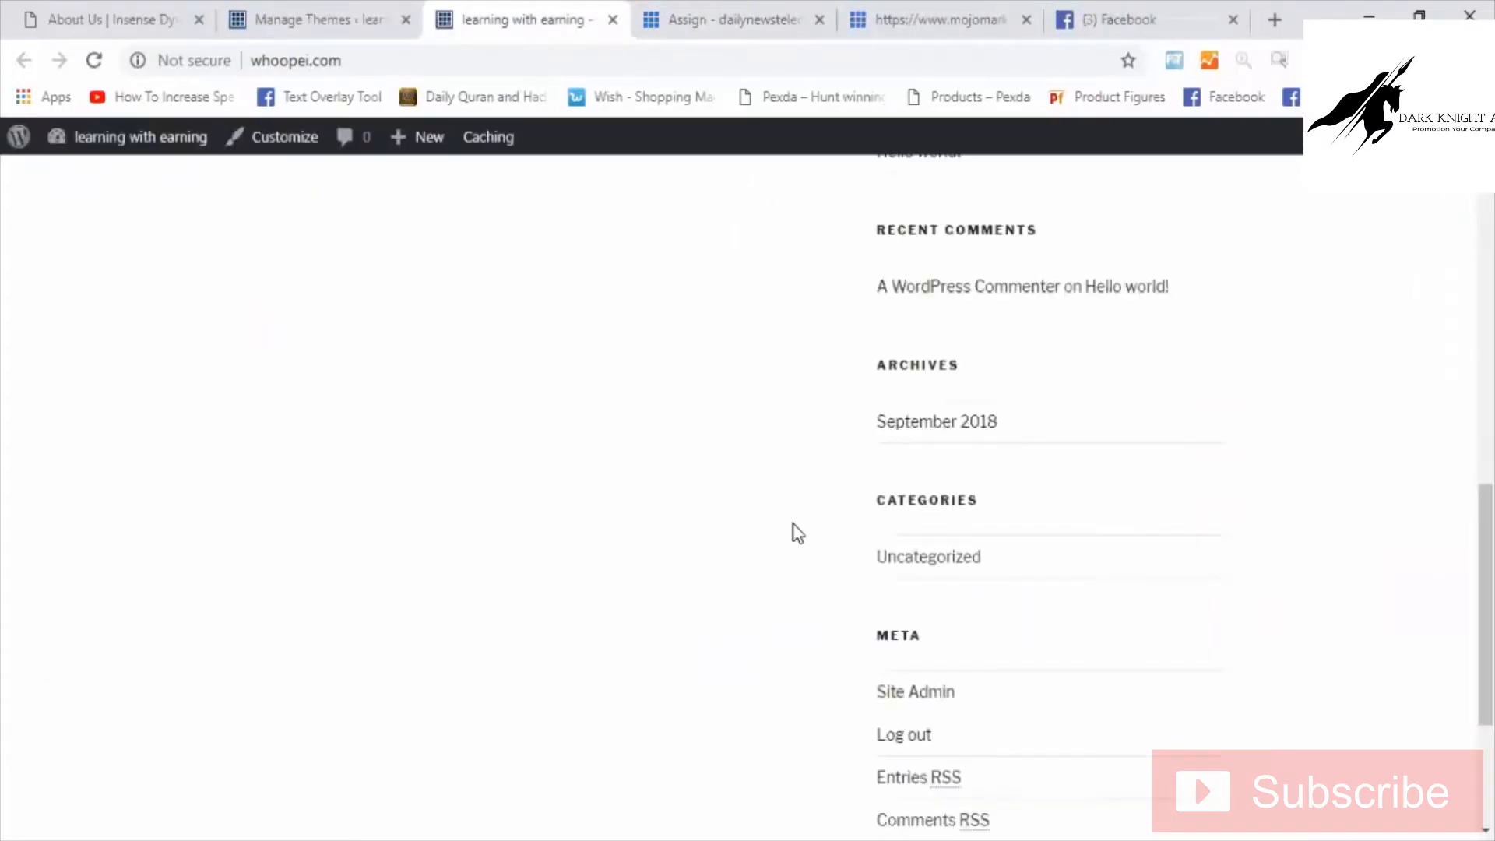
scroll(793, 524, up, 6)
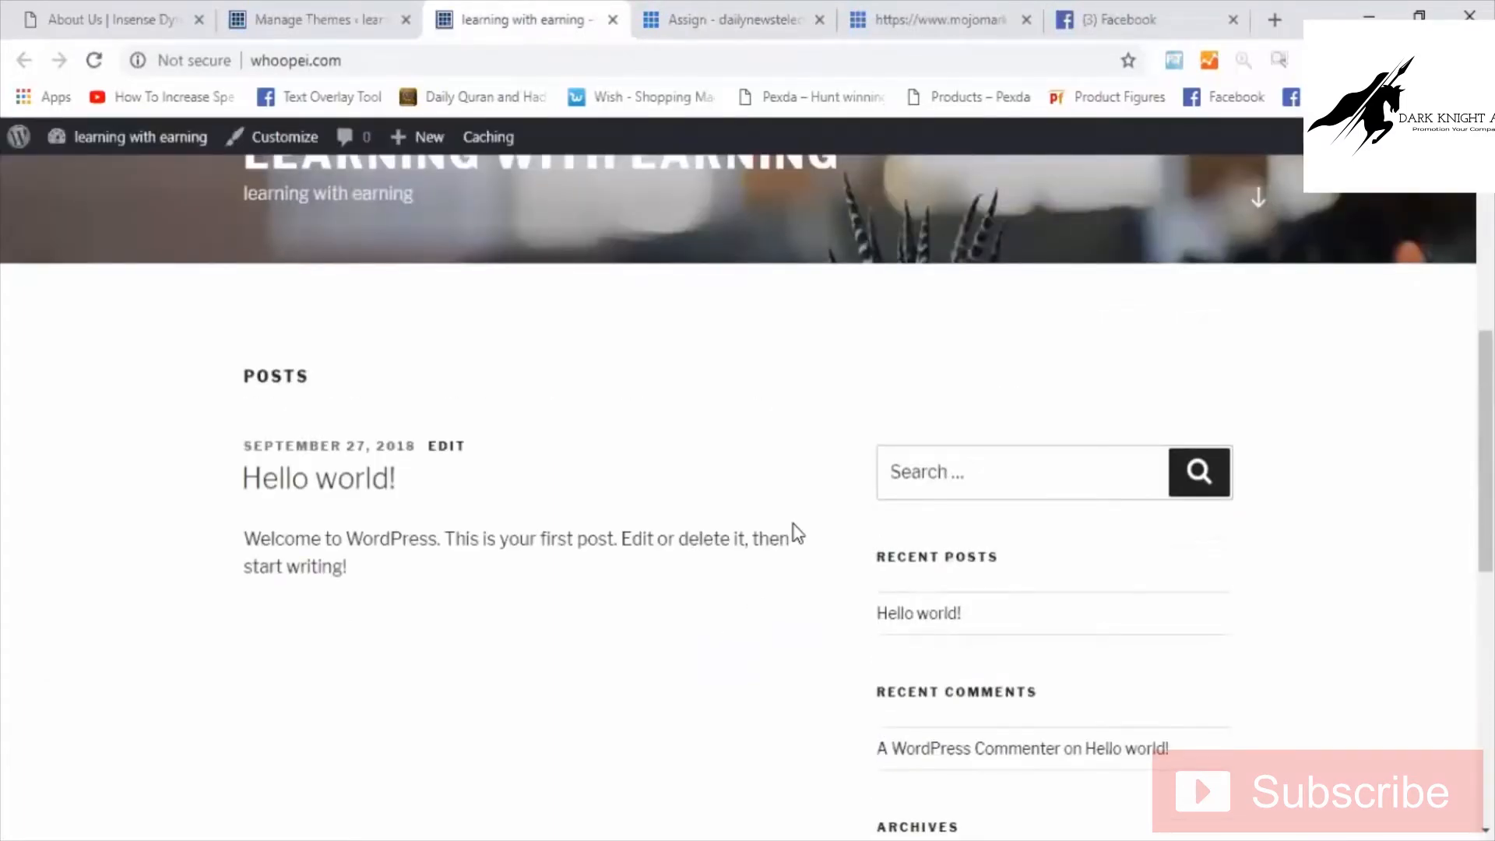
scroll(792, 525, up, 5)
Return to the installed themes and activate the Twenty Sixteen theme.
key(ctrl+shift+Tab)
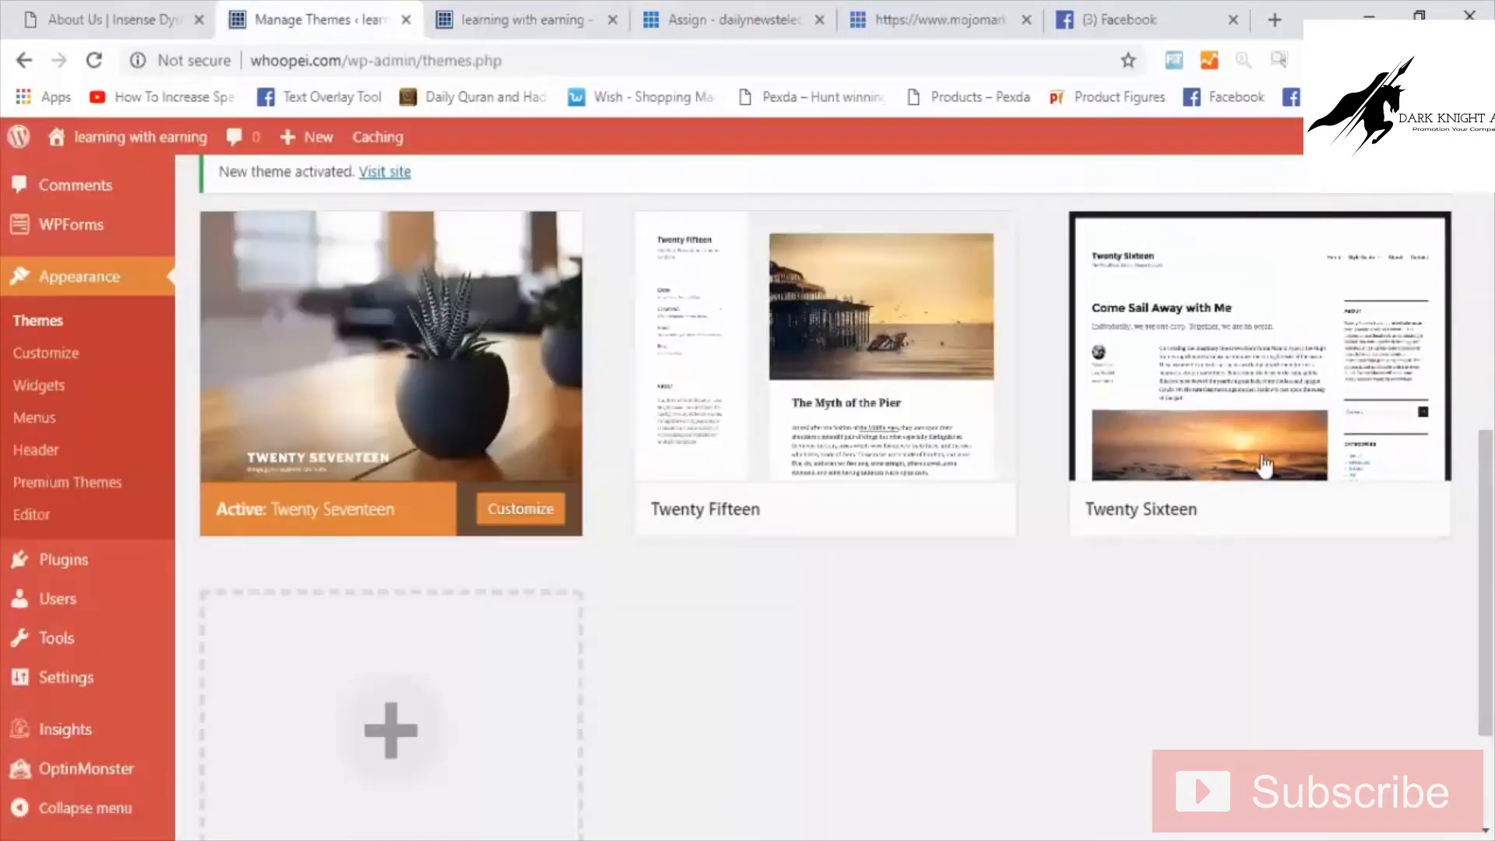
scroll(1285, 433, down, 3)
scroll(1284, 434, up, 3)
click(1261, 554)
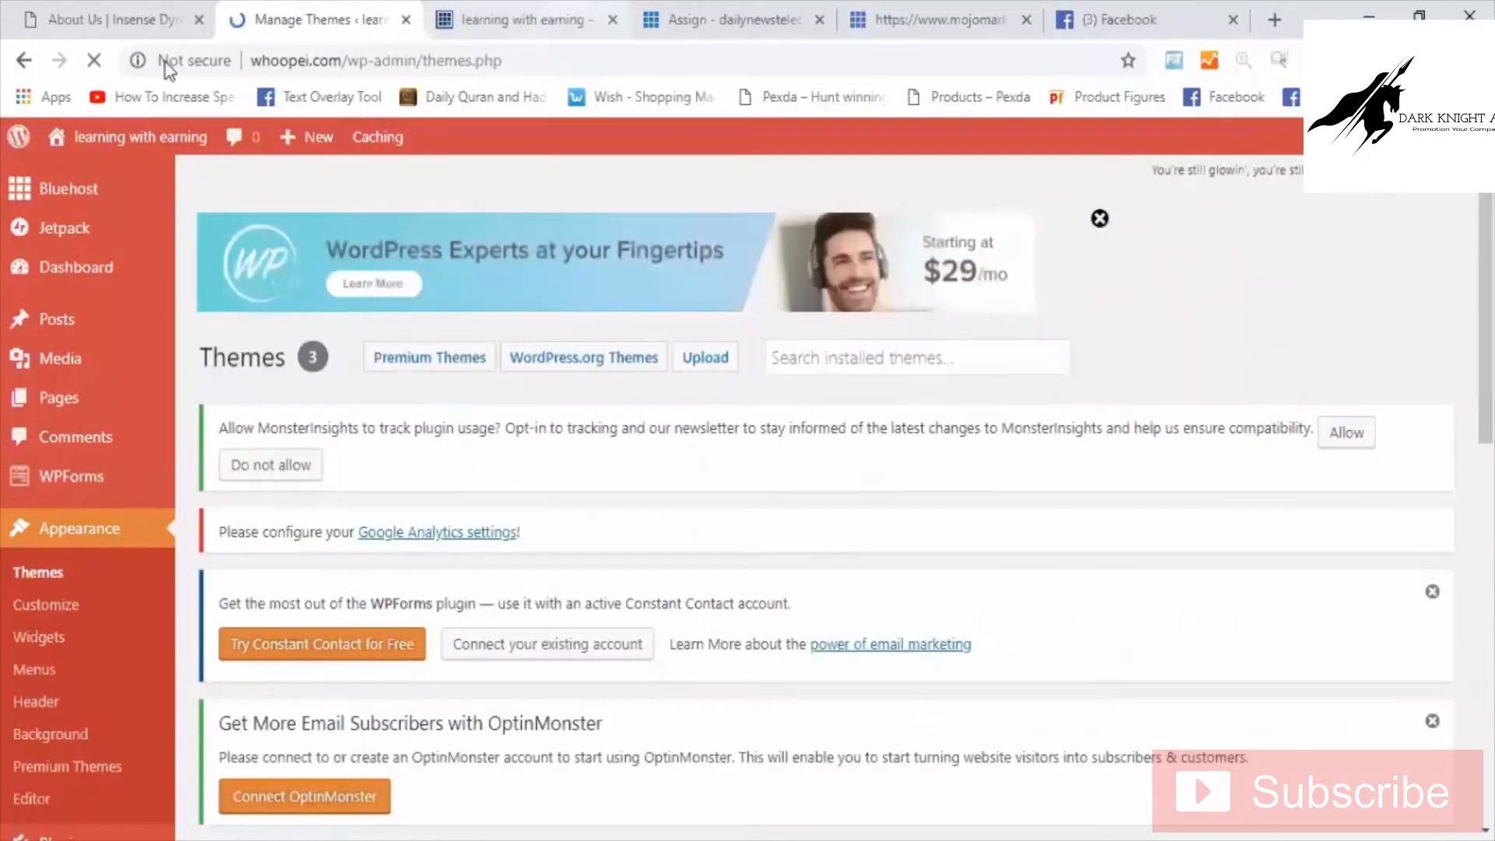
Reload the live site and examine the homepage layout under the Twenty Sixteen theme.
key(ctrl+Tab)
key(F5)
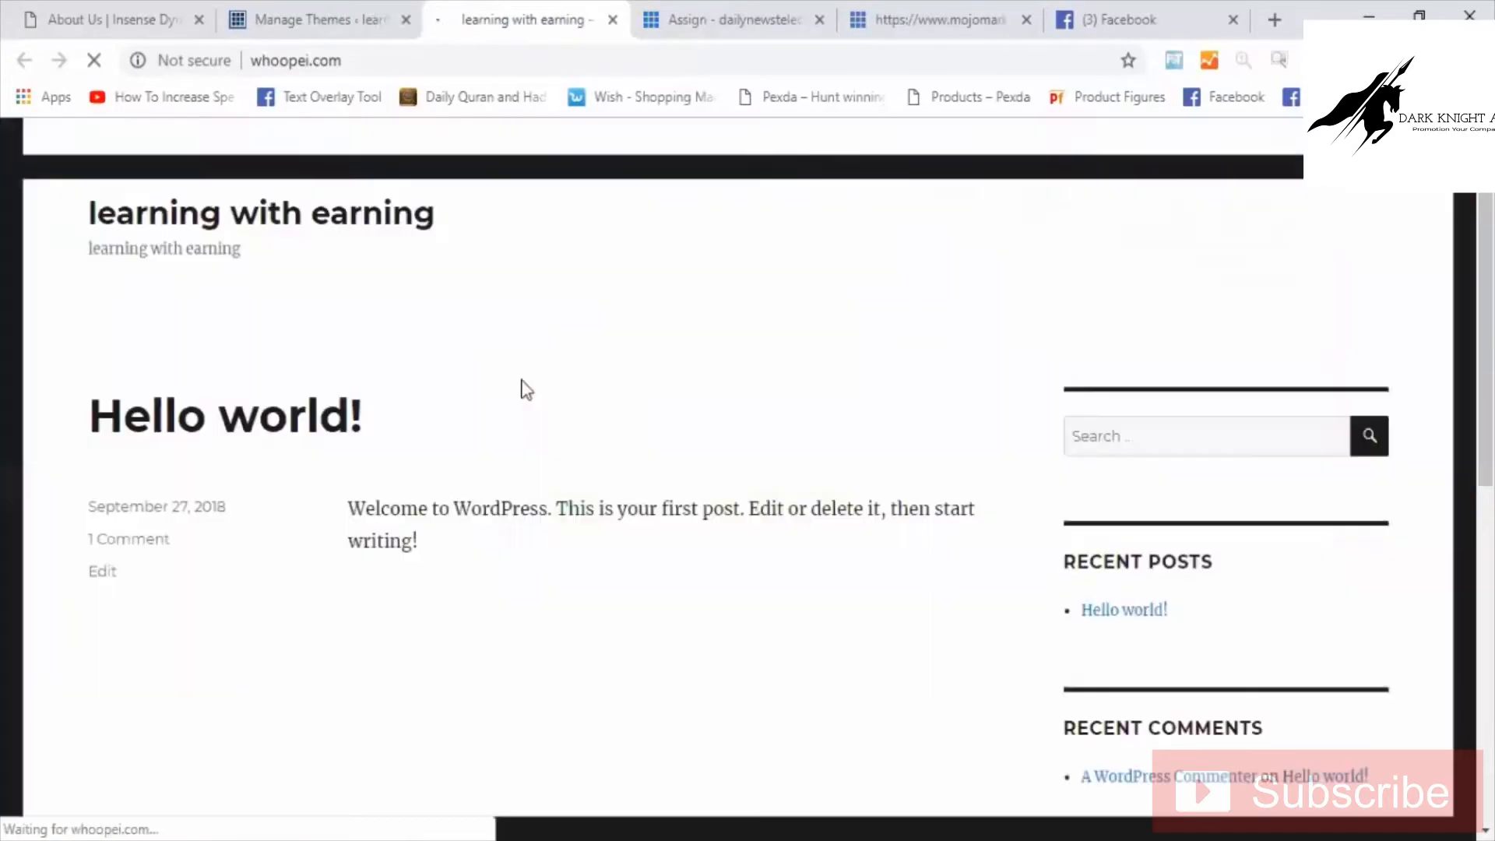
scroll(521, 389, down, 10)
scroll(521, 390, up, 8)
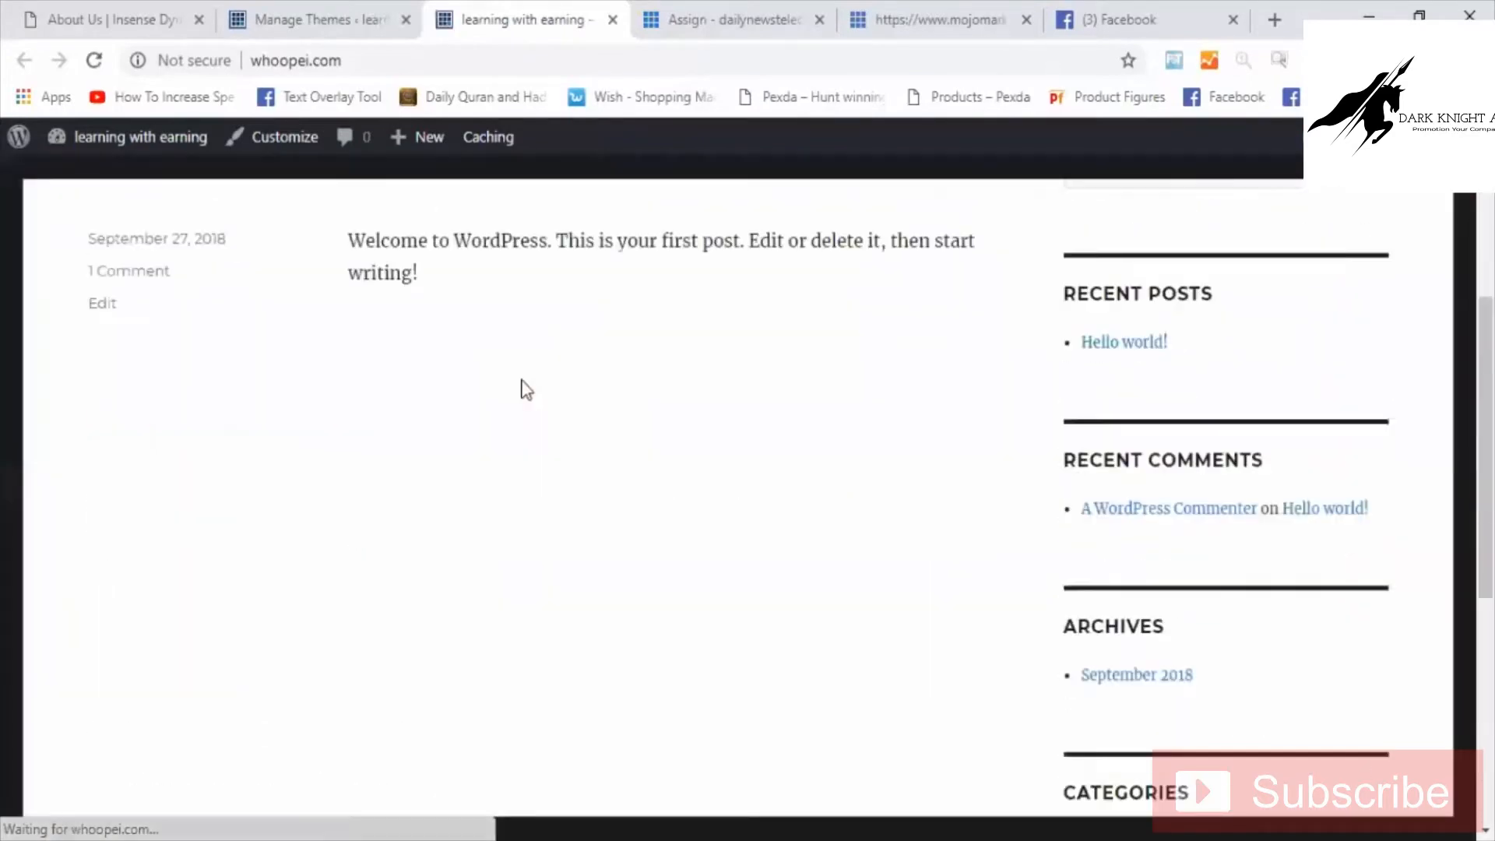
Go back to theme management and open the customizer for the active Twenty Sixteen theme.
click(325, 4)
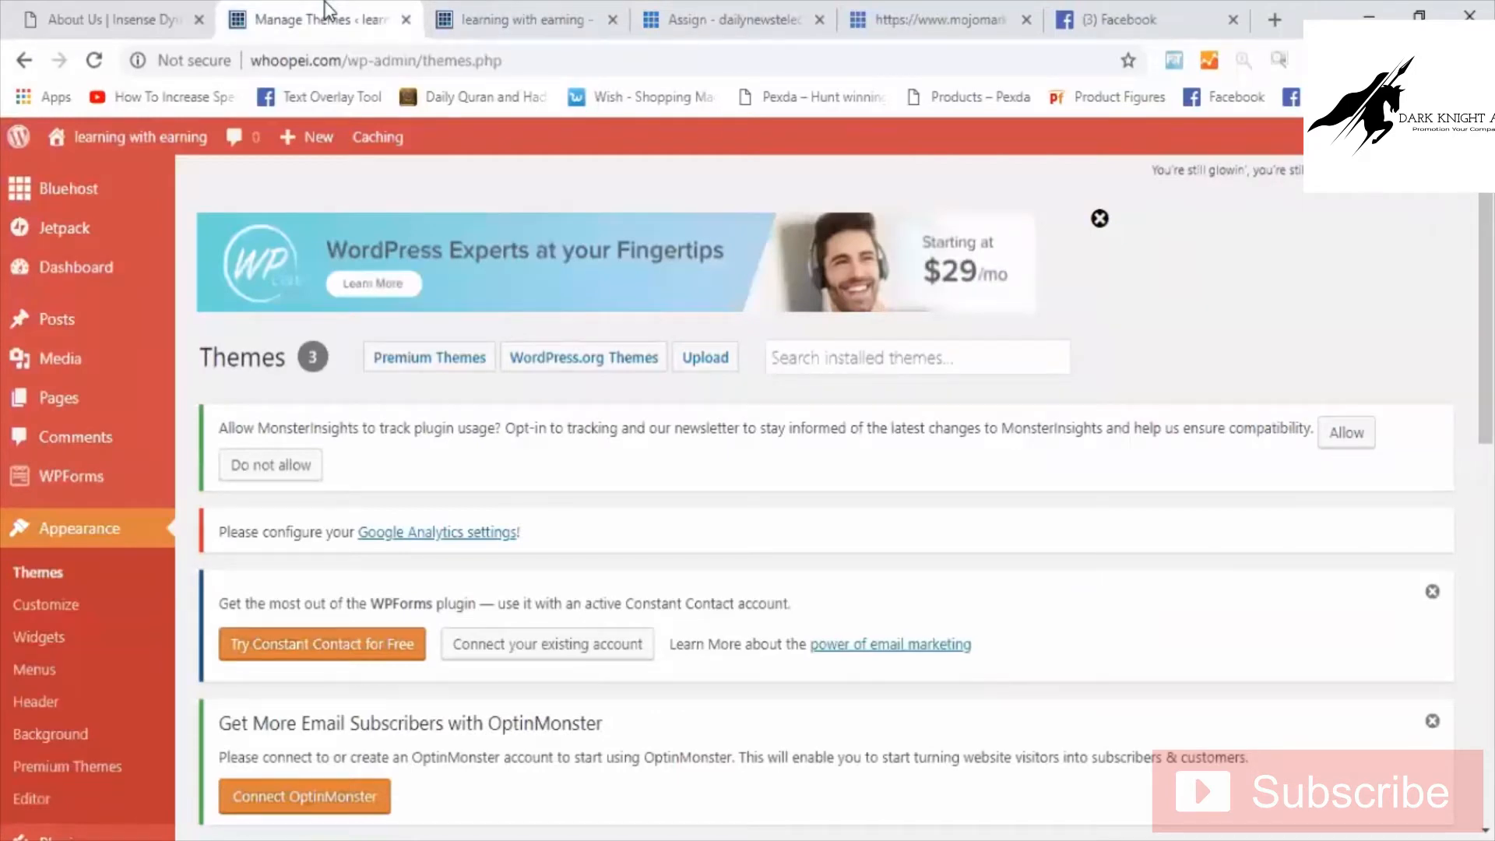
scroll(599, 572, down, 5)
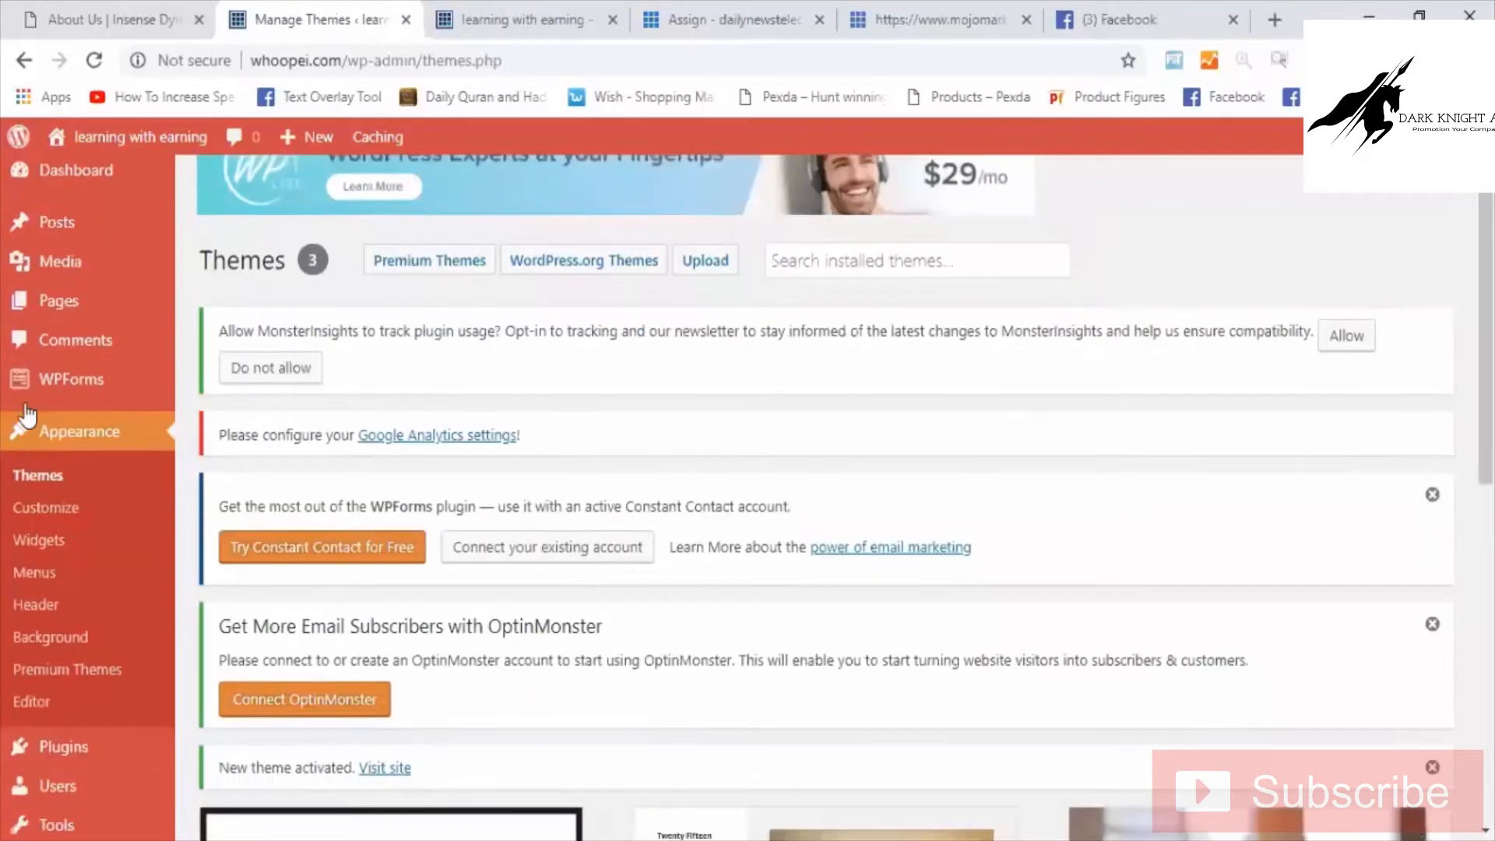
click(531, 9)
click(302, 9)
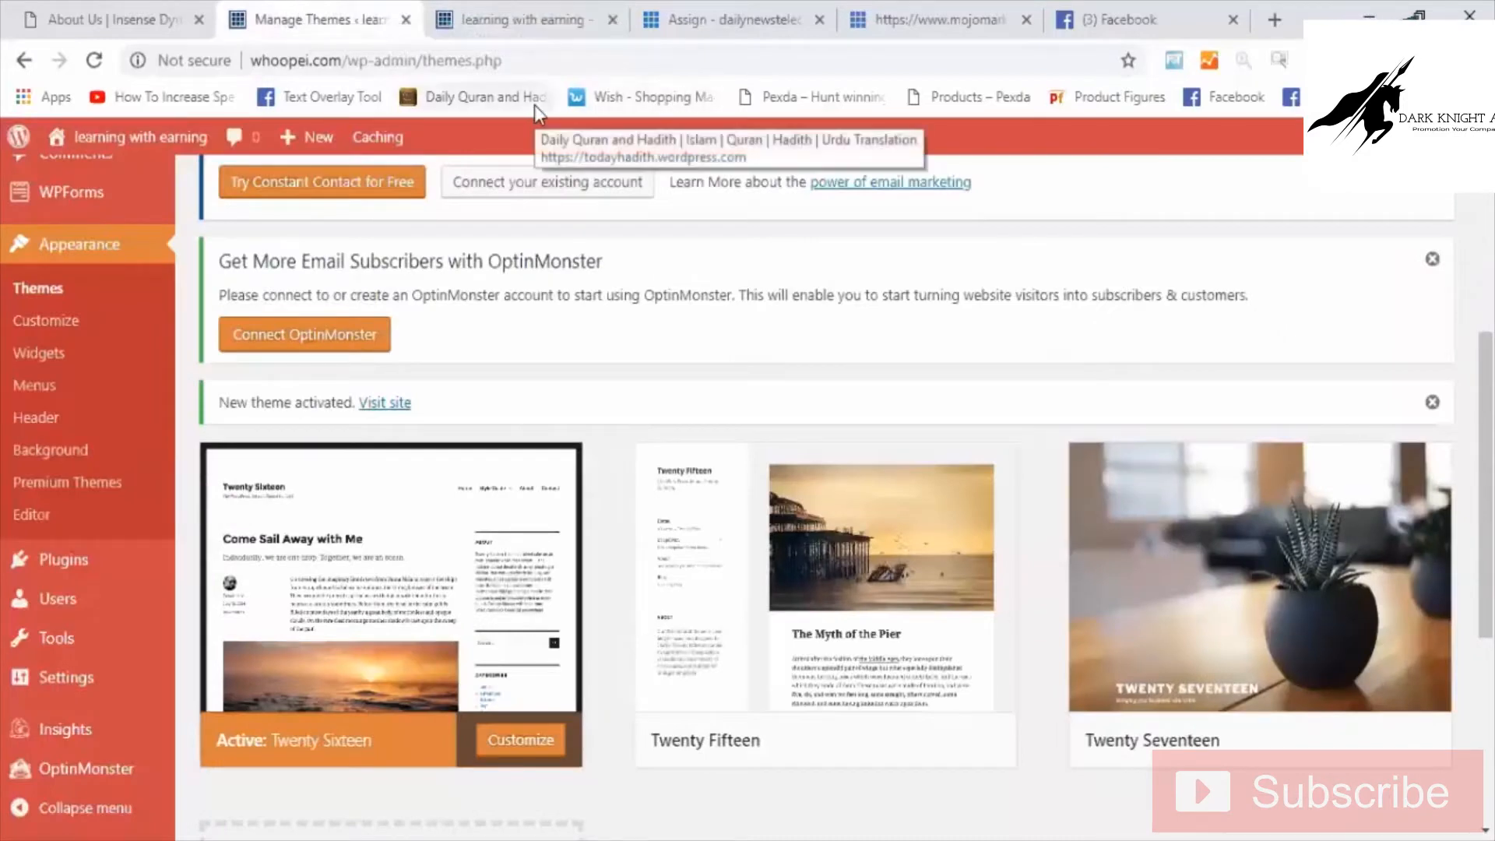
click(64, 321)
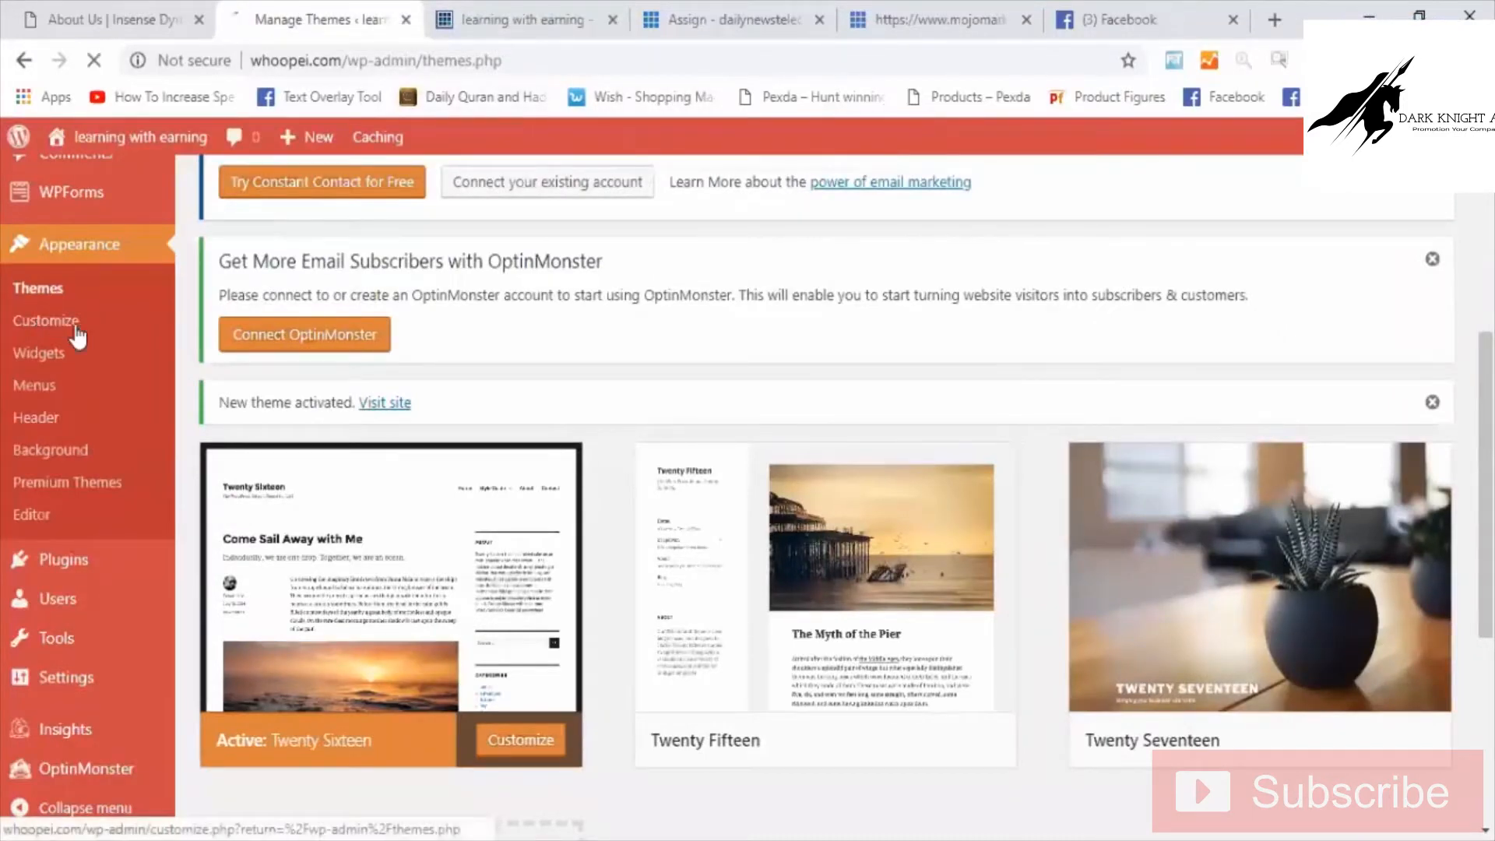
mouse_move(495, 489)
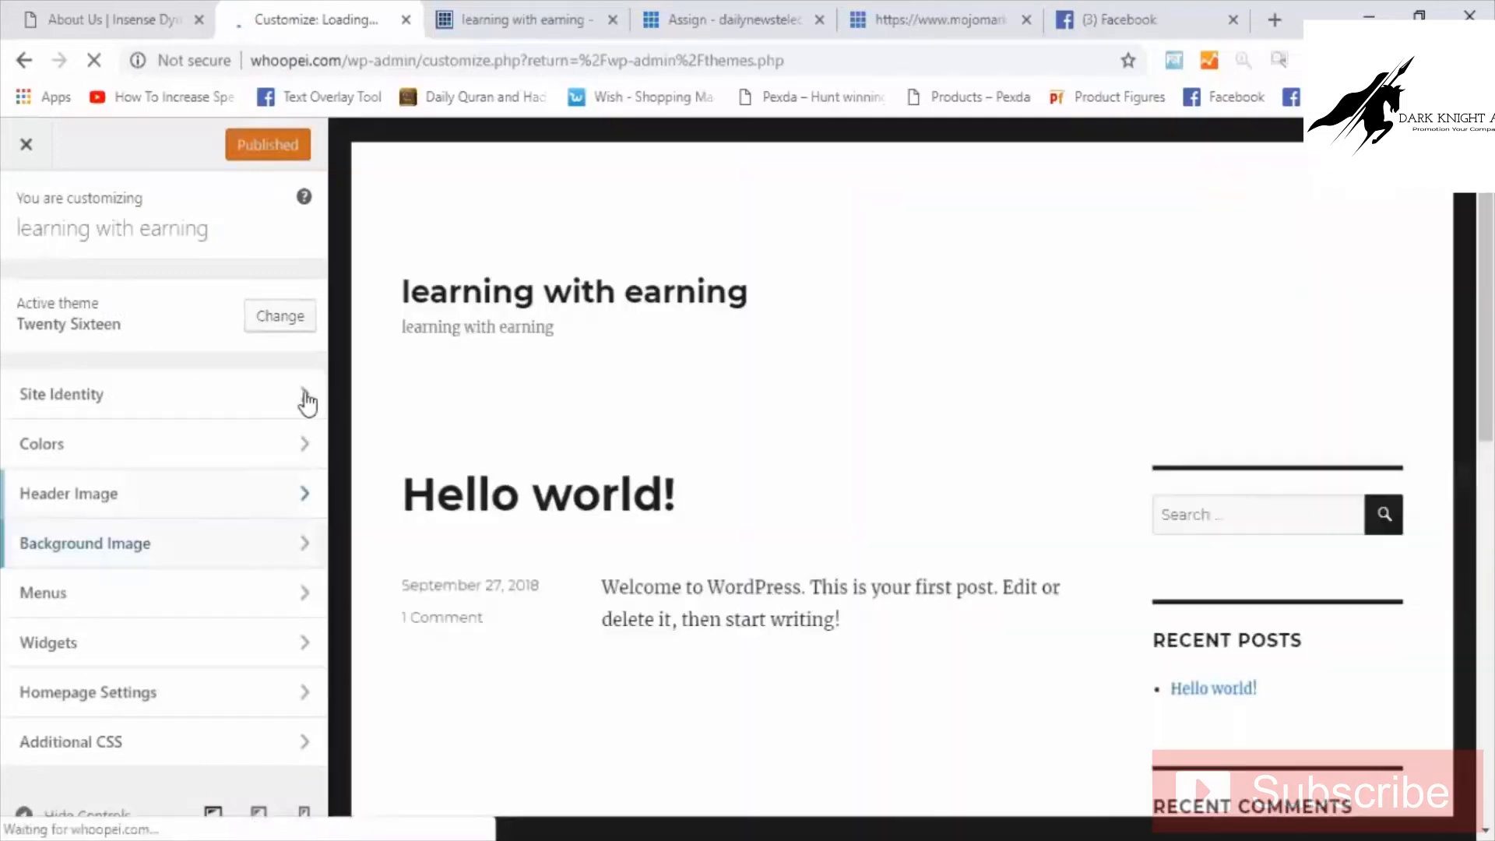
Examine the Site Identity options, including logo, site title, tagline and site icon, and return to the customizer's main list.
click(297, 393)
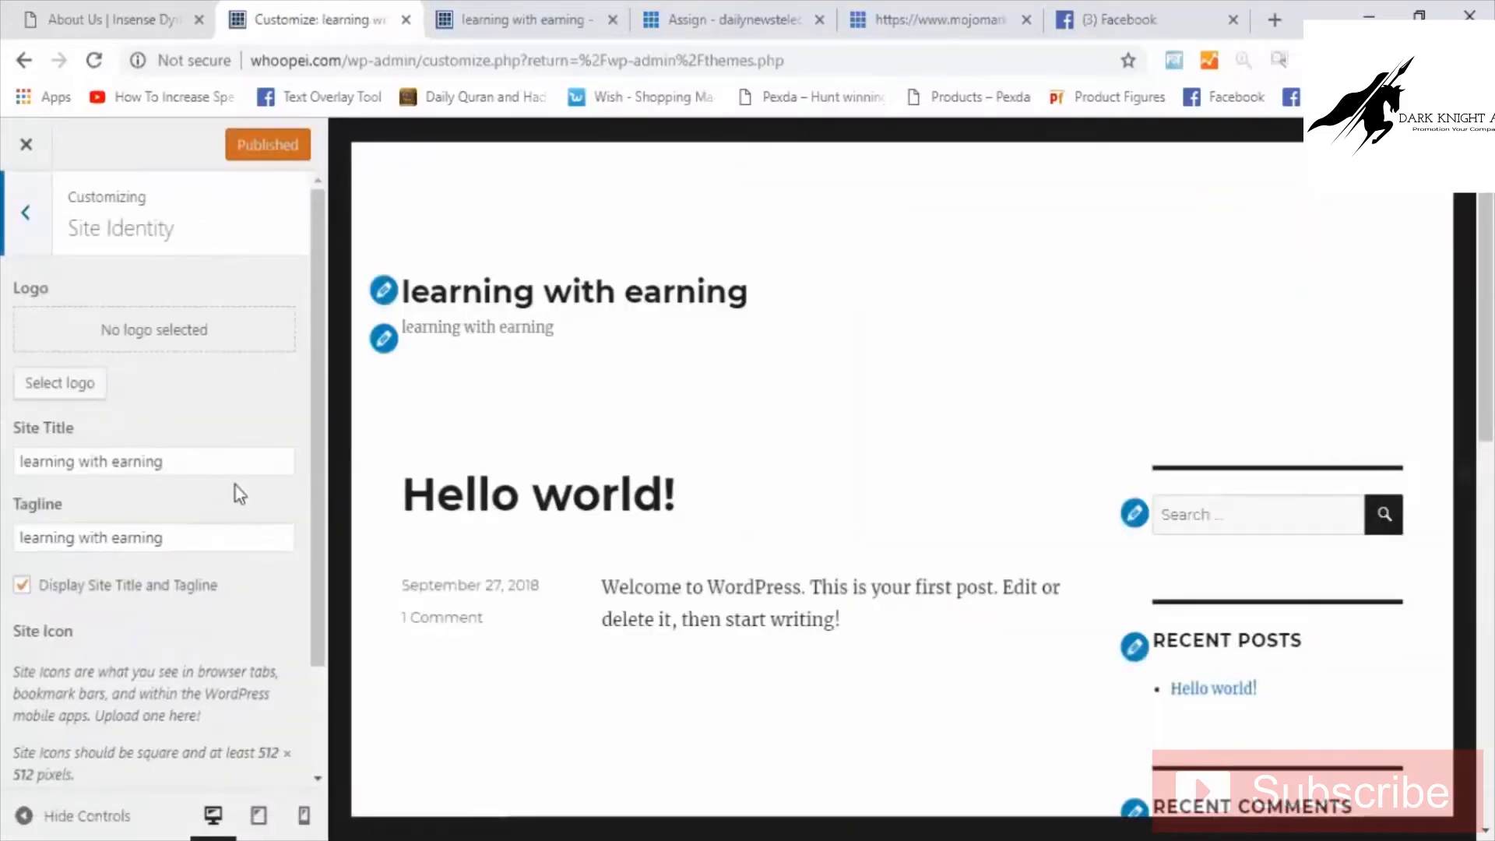
click(186, 461)
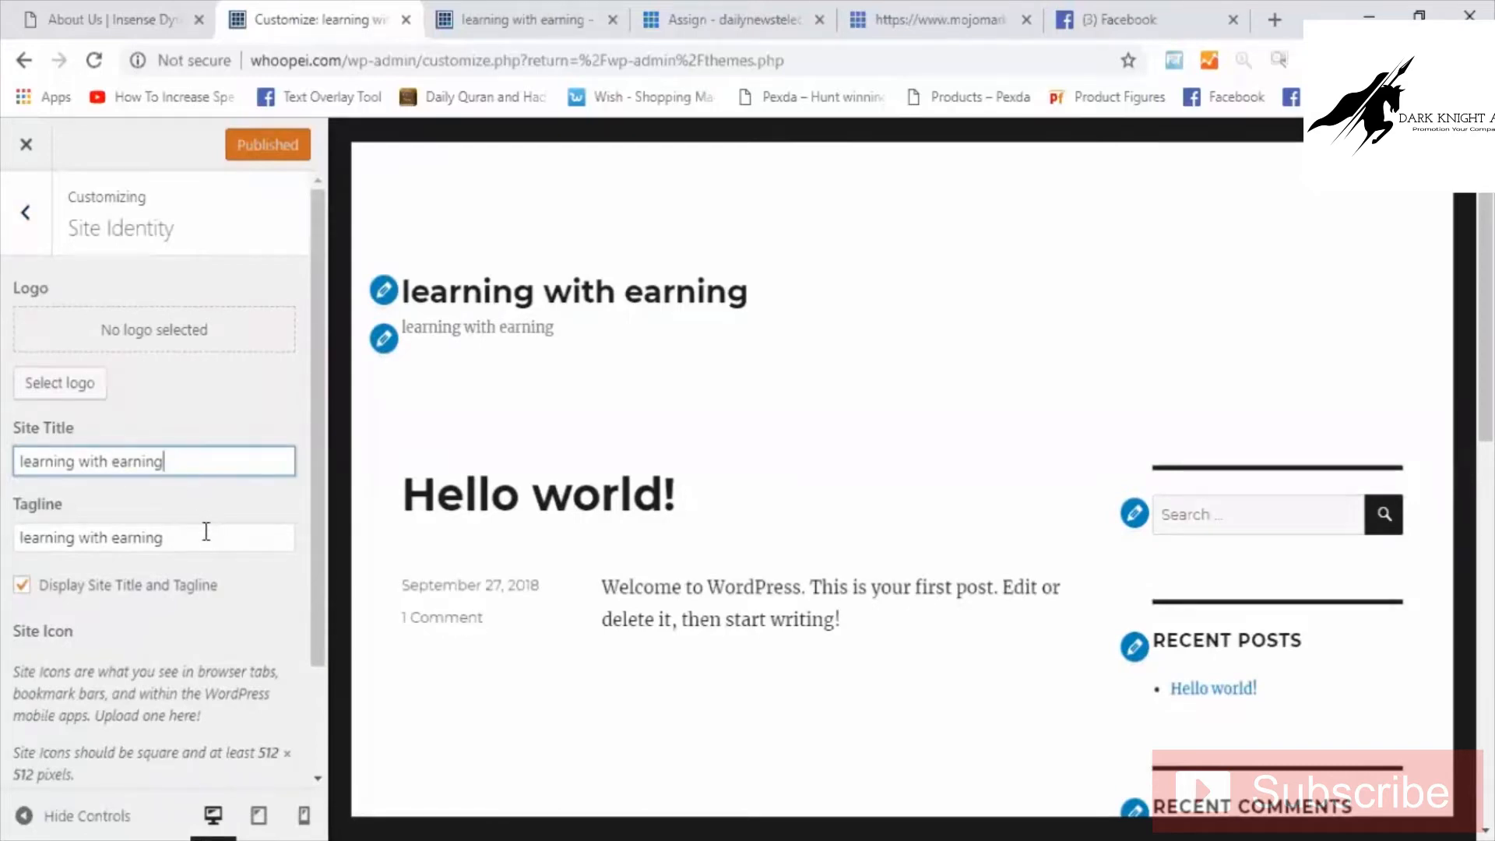
scroll(207, 532, down, 2)
scroll(284, 537, up, 2)
scroll(187, 428, down, 1)
scroll(186, 428, down, 1)
scroll(184, 437, up, 1)
scroll(167, 447, down, 2)
scroll(26, 204, up, 2)
click(28, 212)
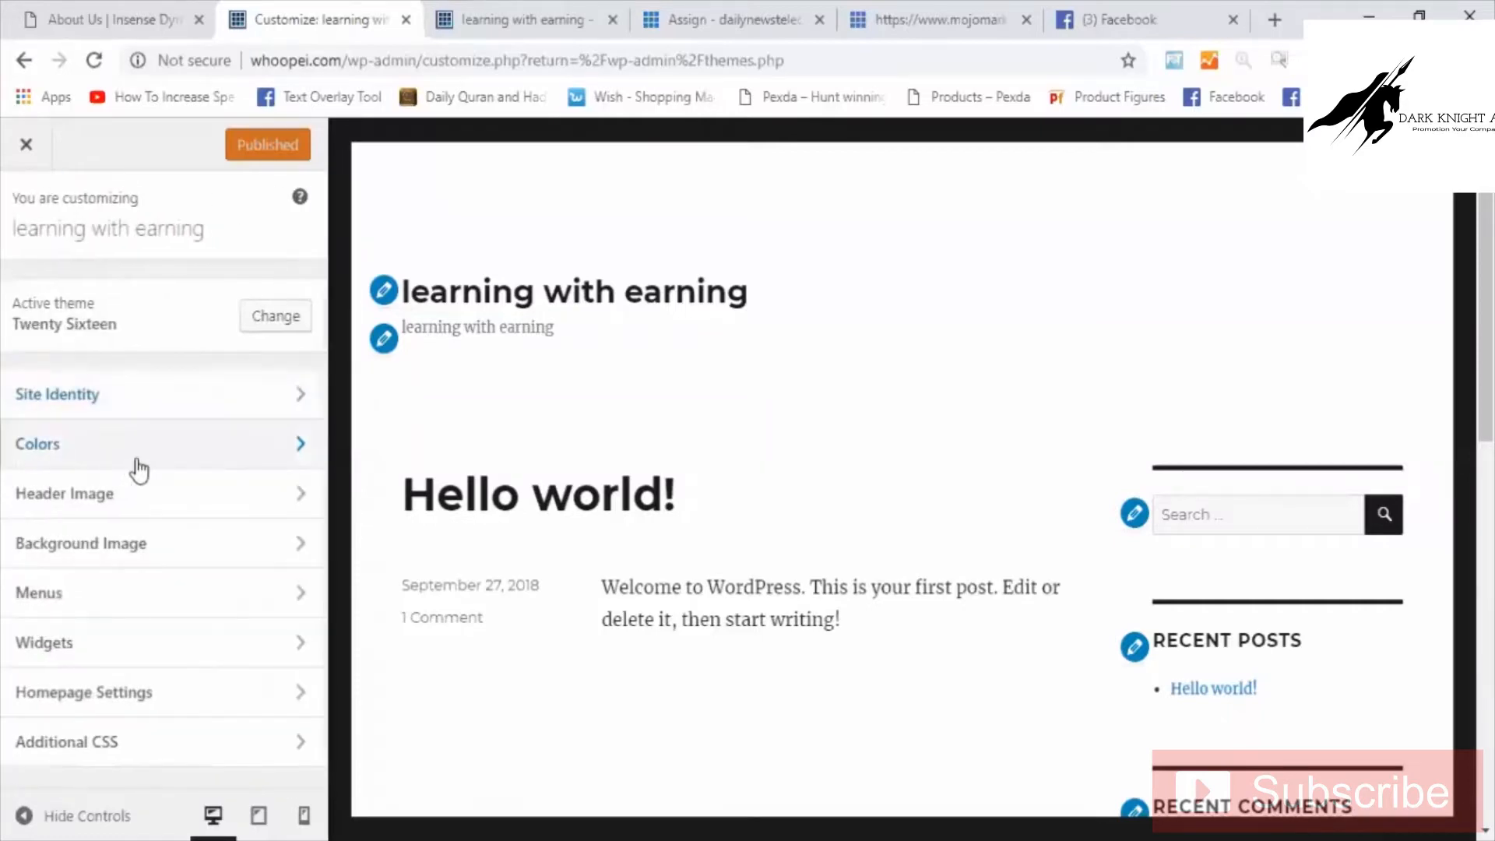
In the Colors settings, try black and white as the background color, and set it to the blue preset.
click(191, 432)
scroll(200, 427, down, 1)
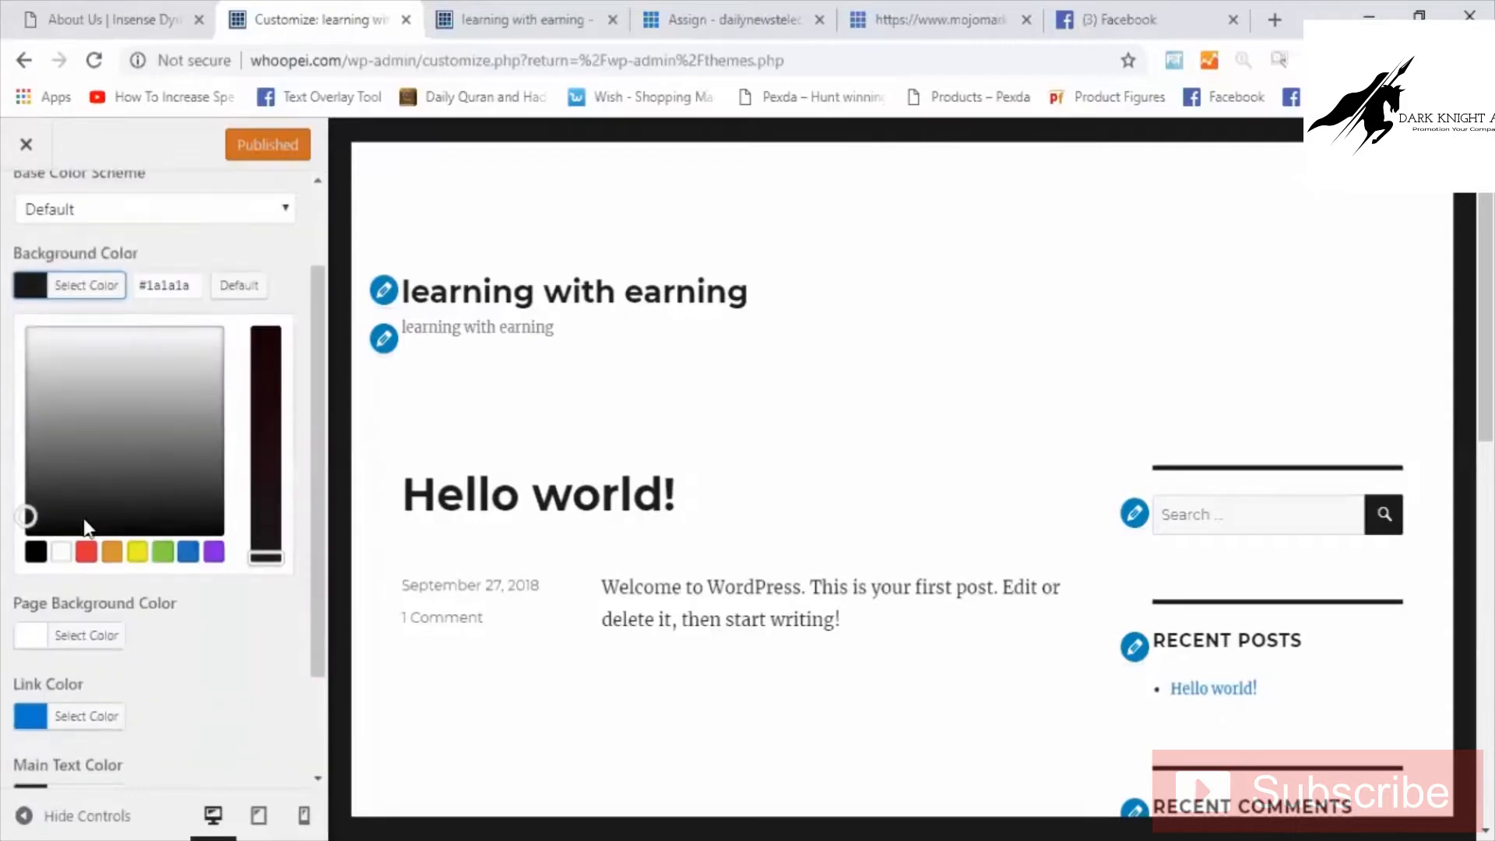
click(36, 557)
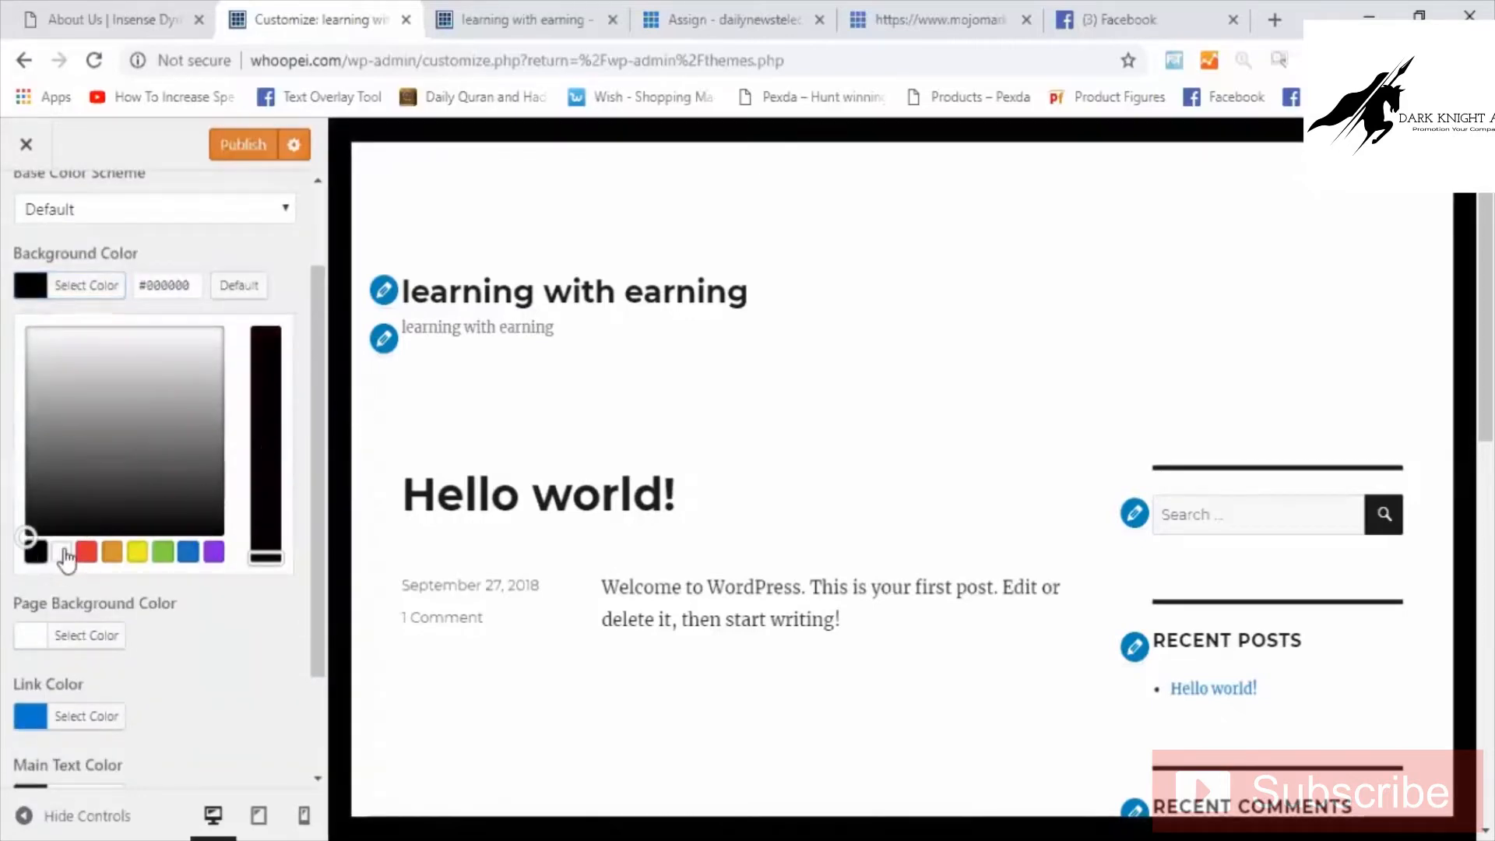
click(67, 553)
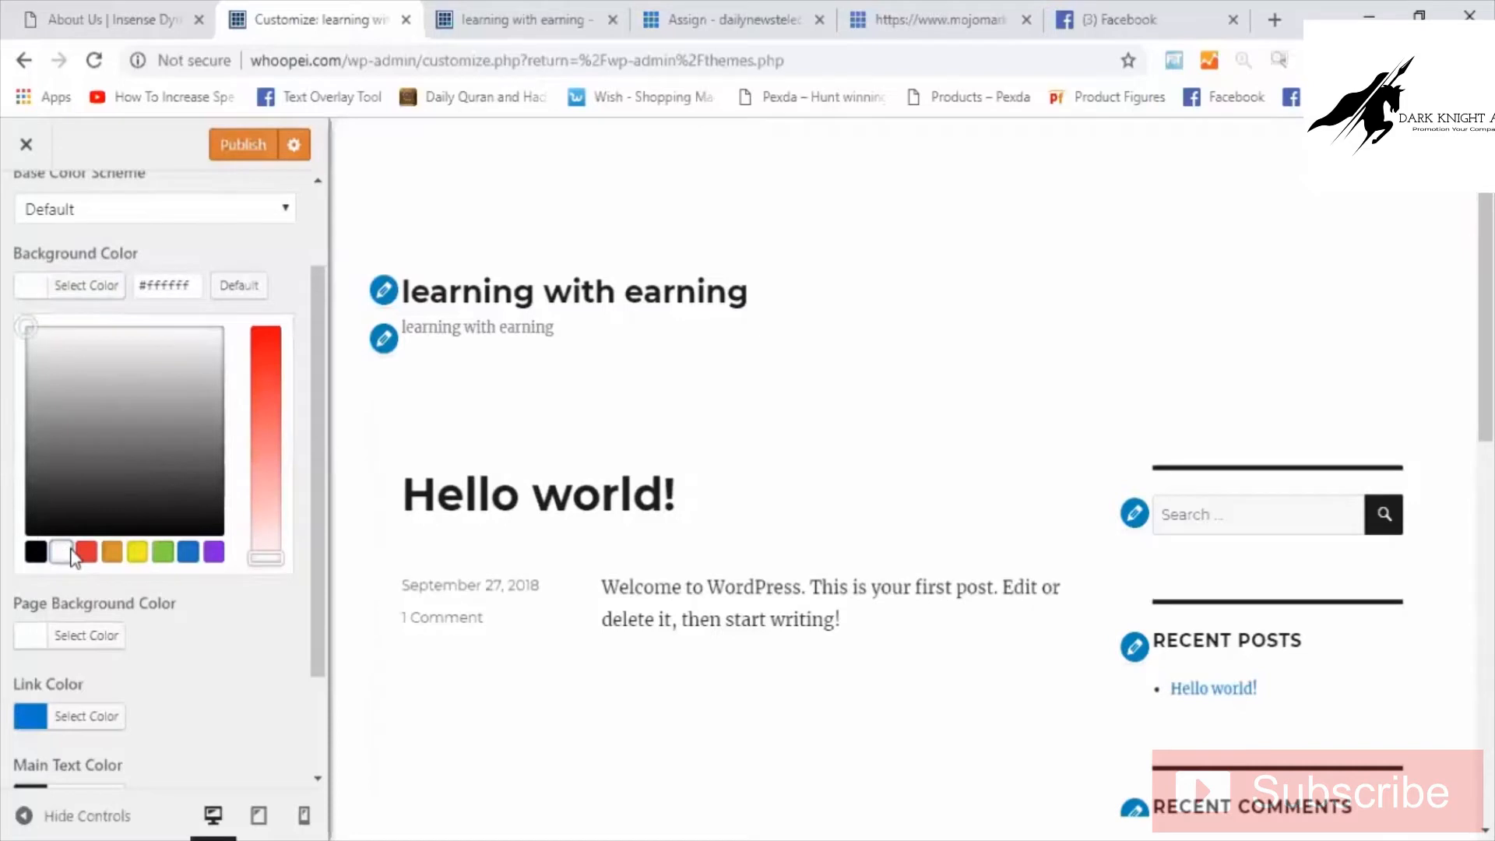
click(187, 553)
Set the page background color to black (#000000) and the link color to red (#dd3333).
scroll(199, 628, down, 2)
click(44, 526)
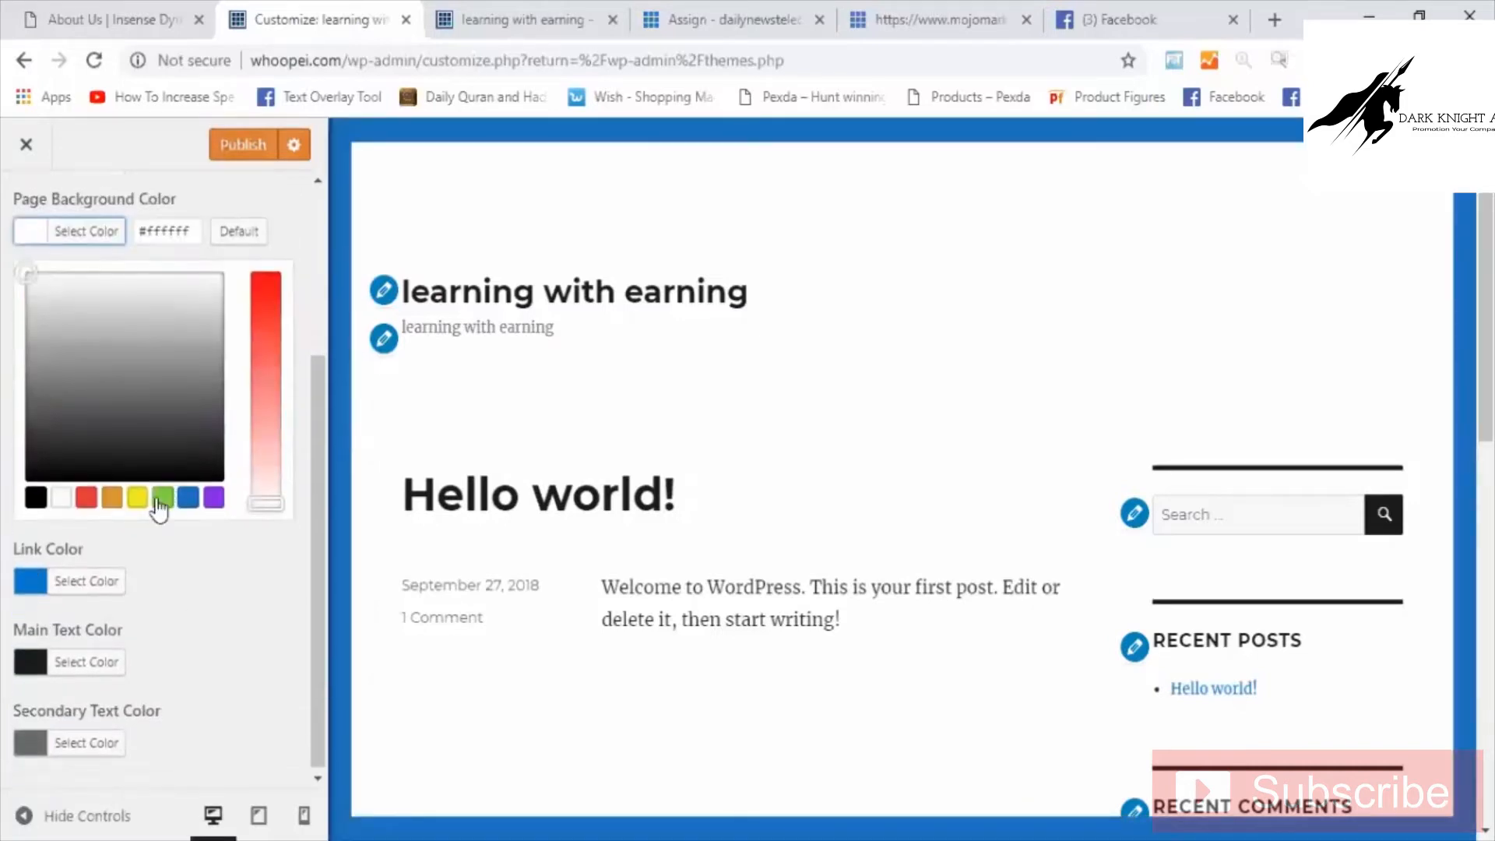
click(37, 498)
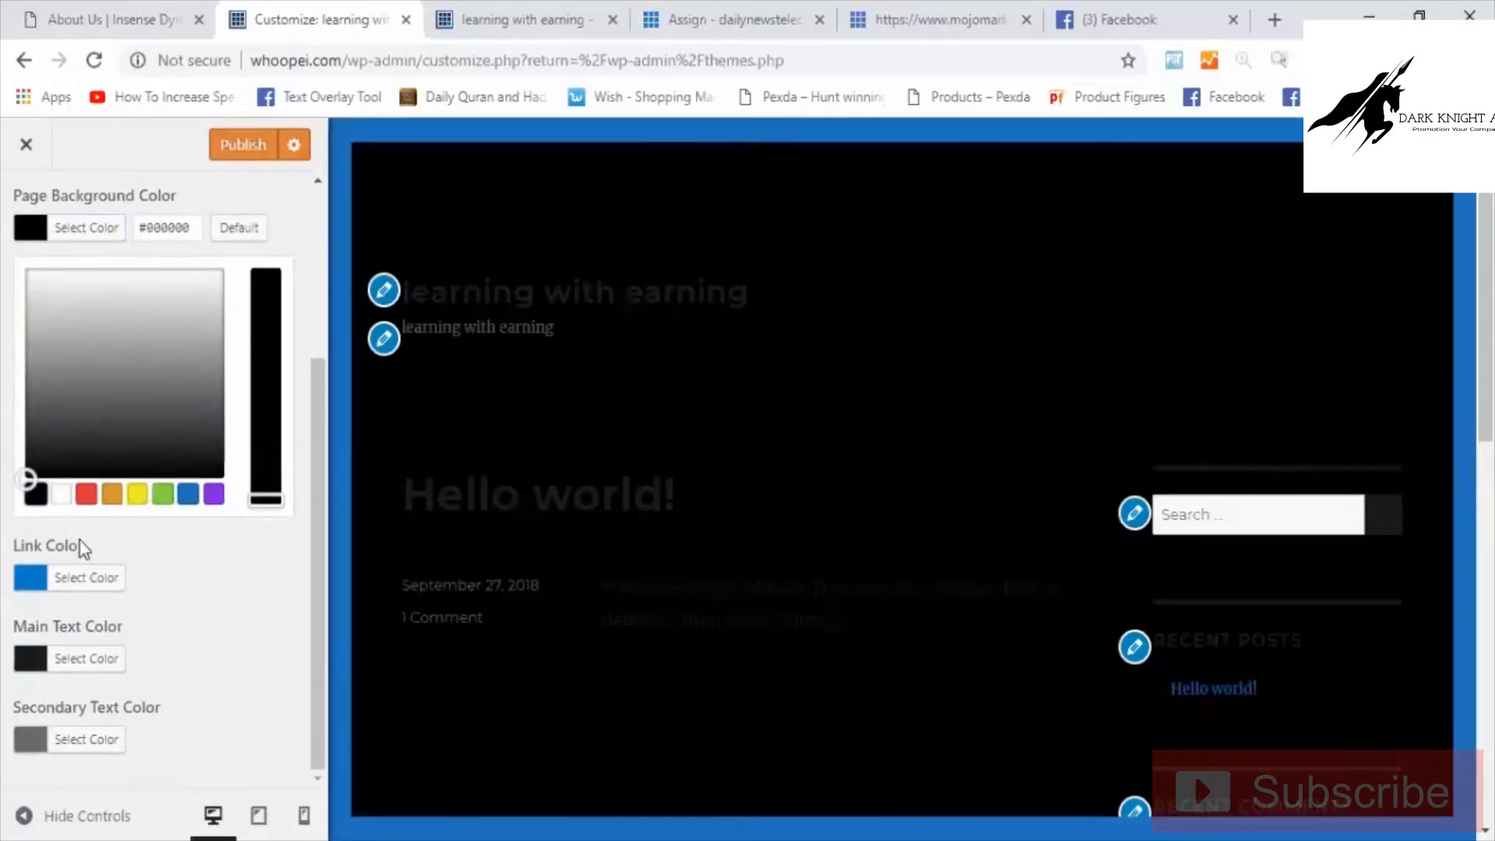
click(37, 585)
click(87, 575)
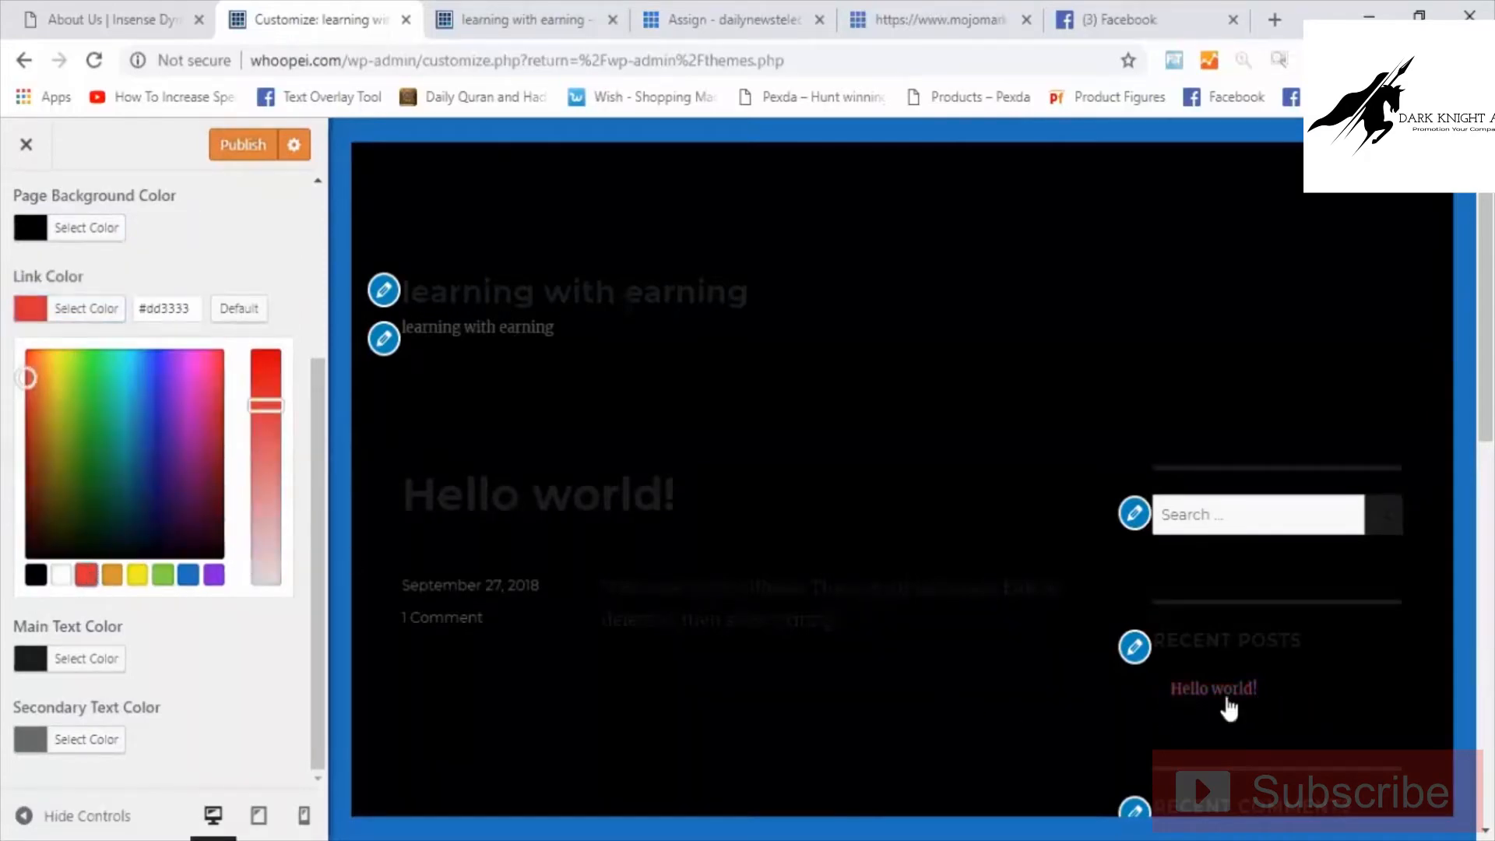
Set both the main text color and the secondary text color to white (#ffffff).
click(35, 657)
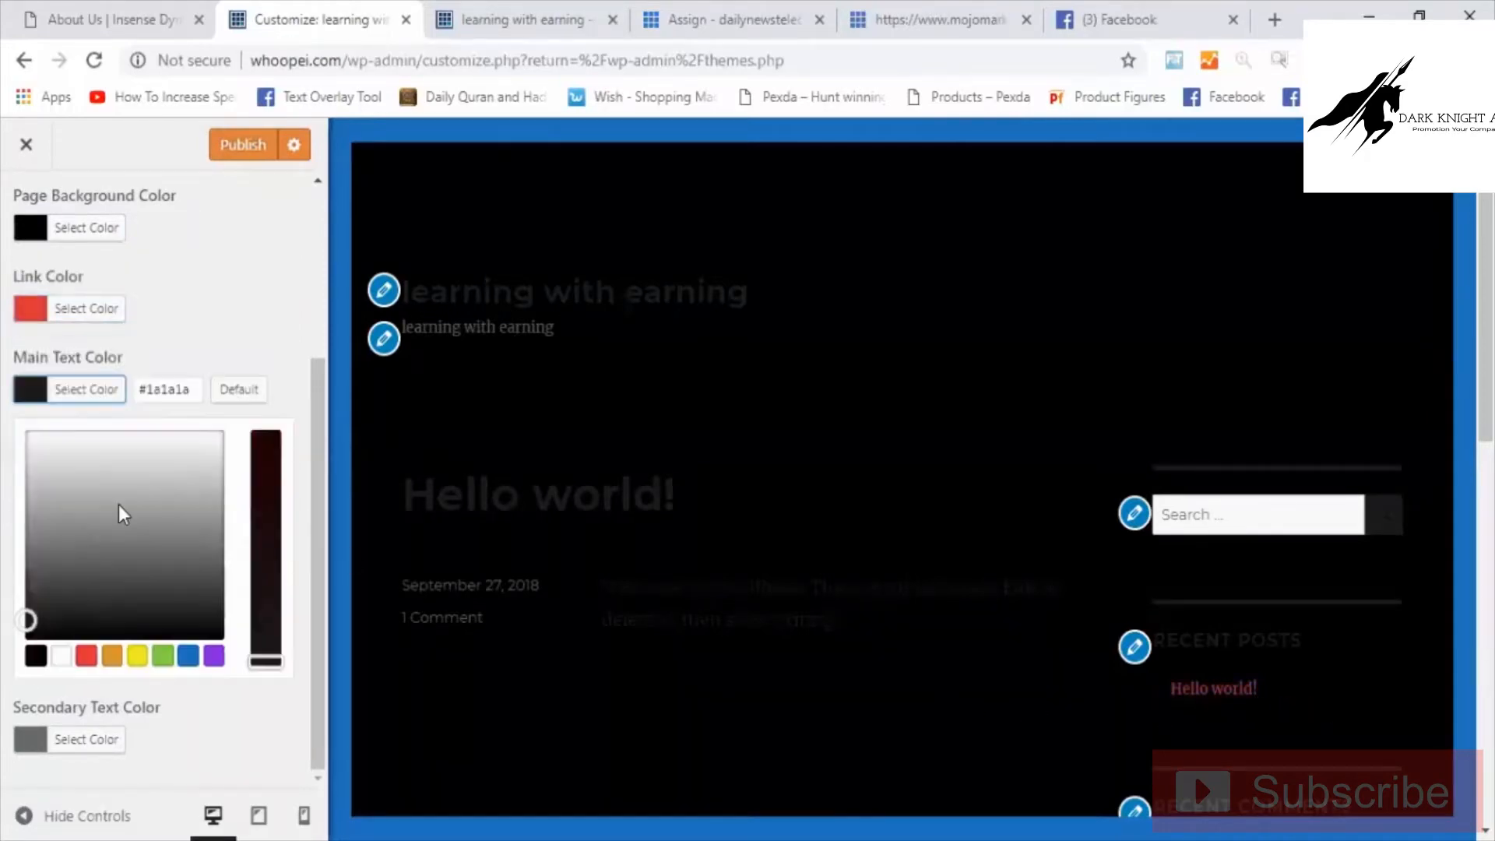
click(61, 656)
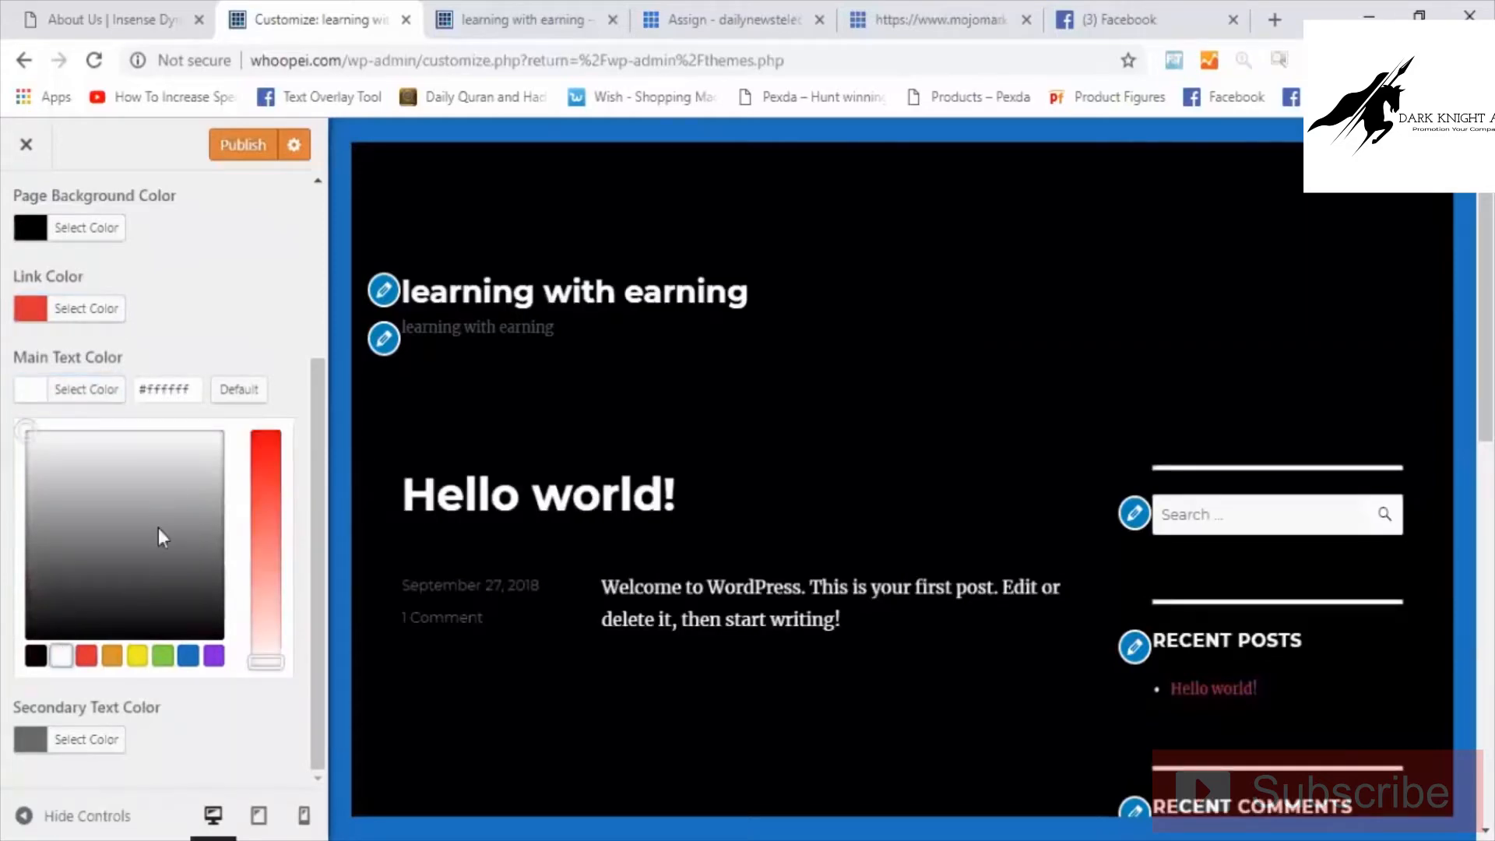
click(47, 739)
click(62, 736)
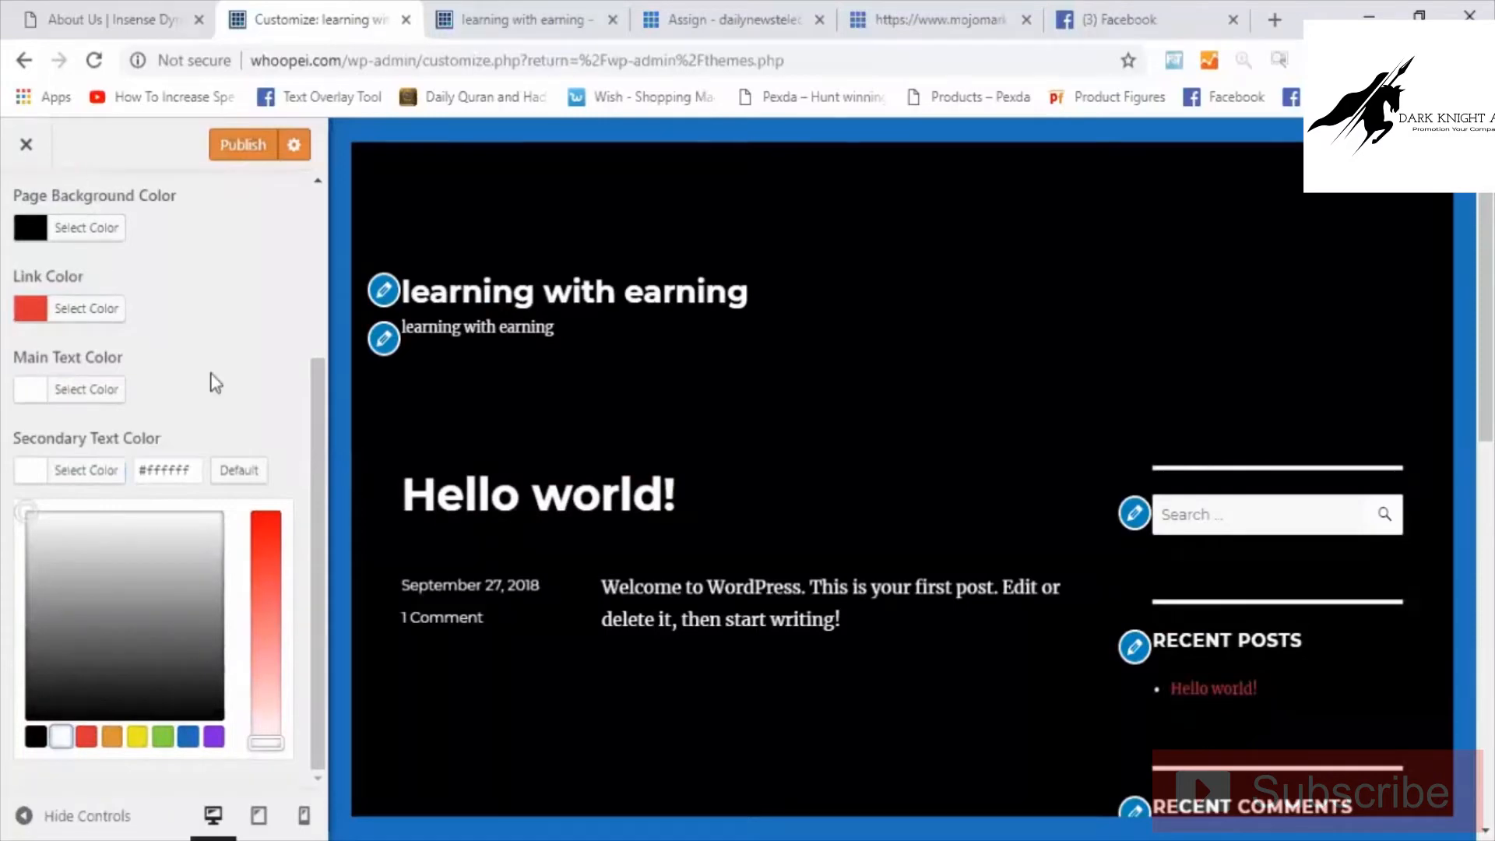
Leave the Colors settings and open the Header Image section of the customizer.
scroll(234, 350, up, 5)
click(35, 243)
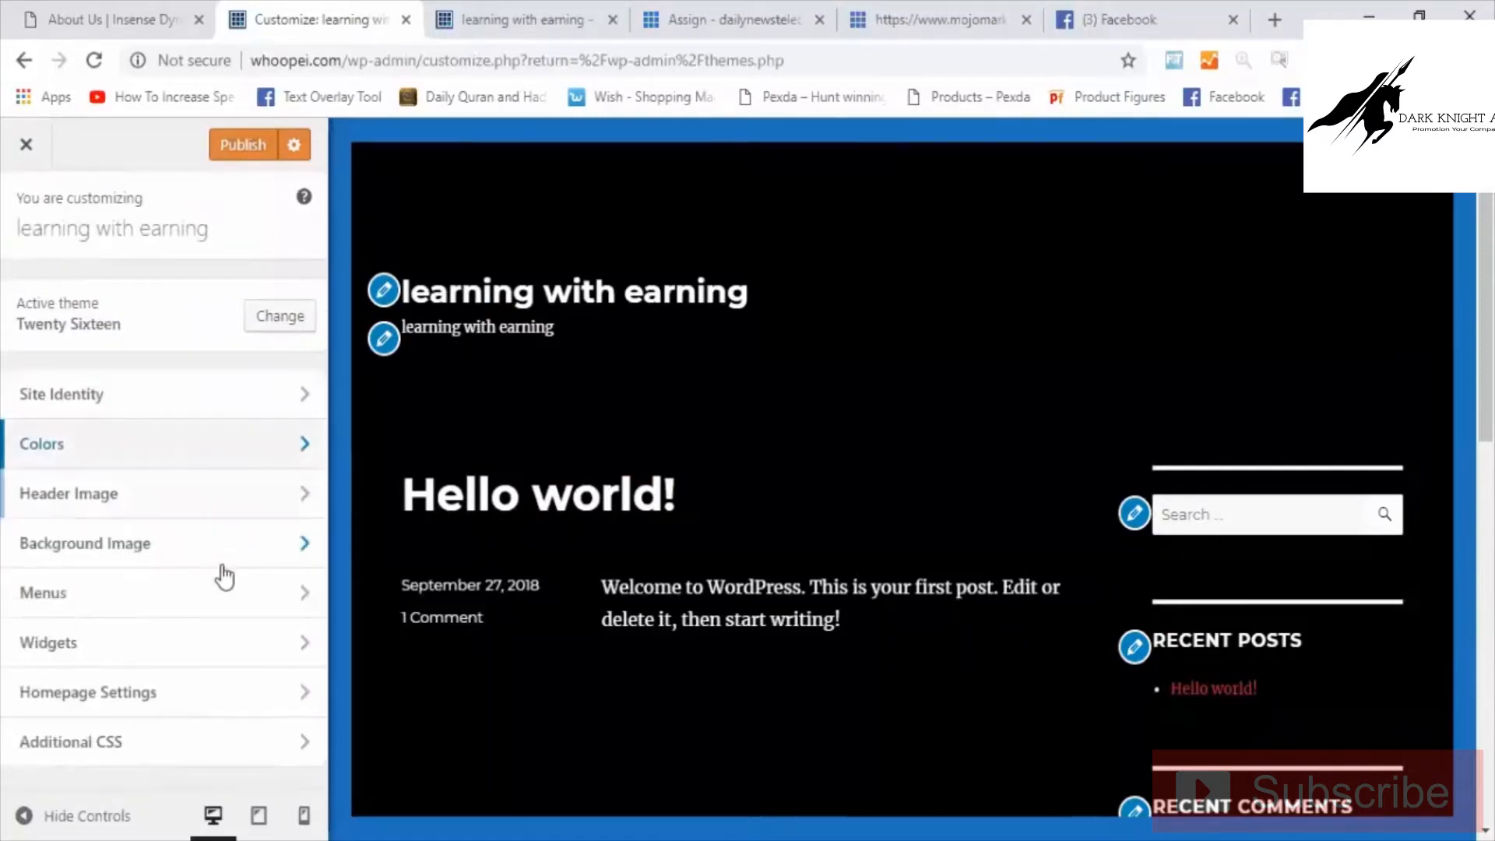
click(190, 506)
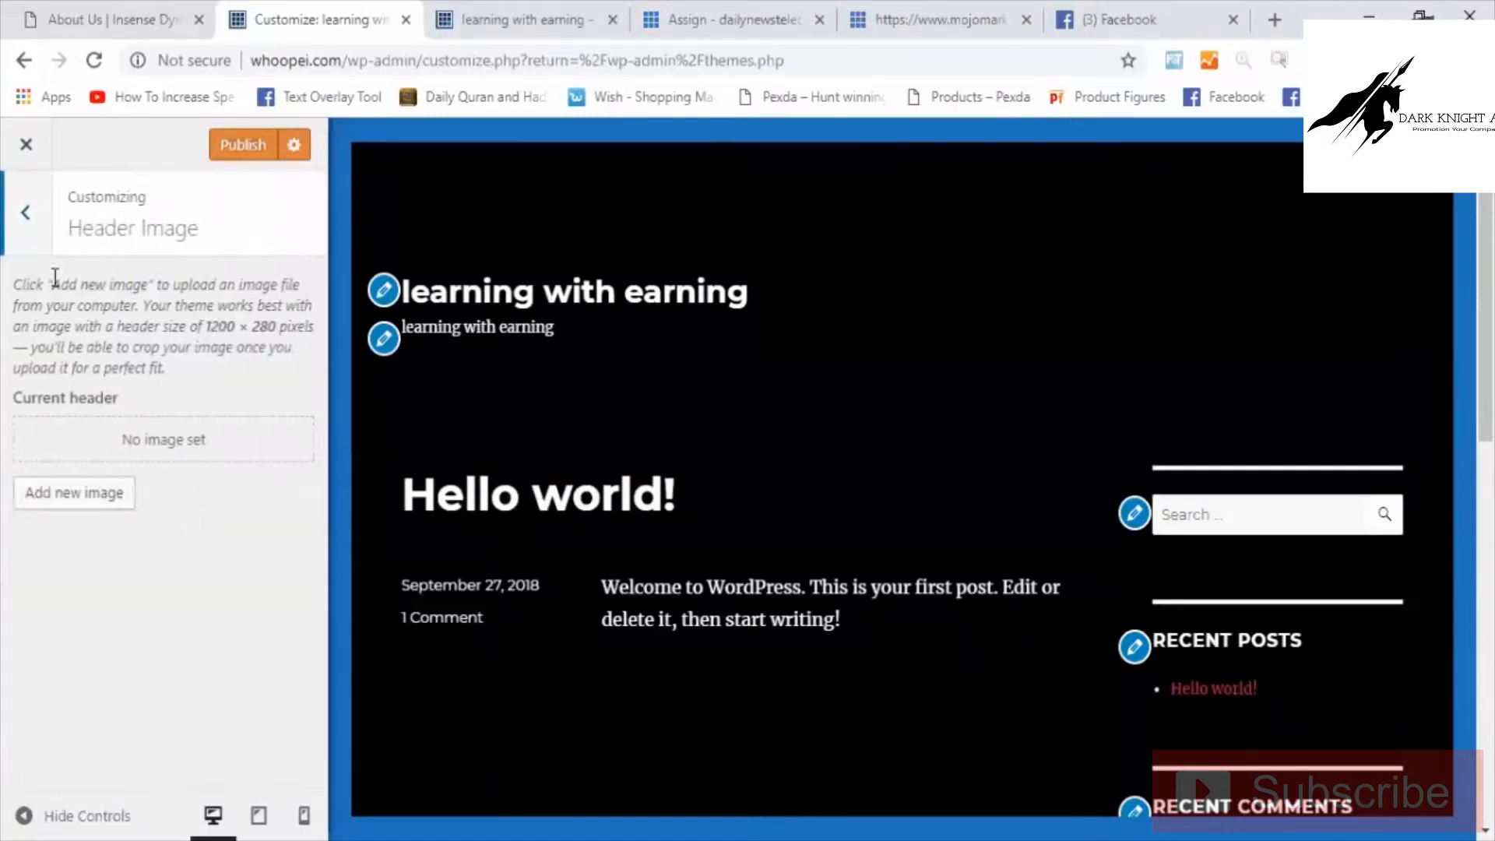
Set myers-cocktail.jpg from the media library as the header image, accepting the crop.
click(97, 501)
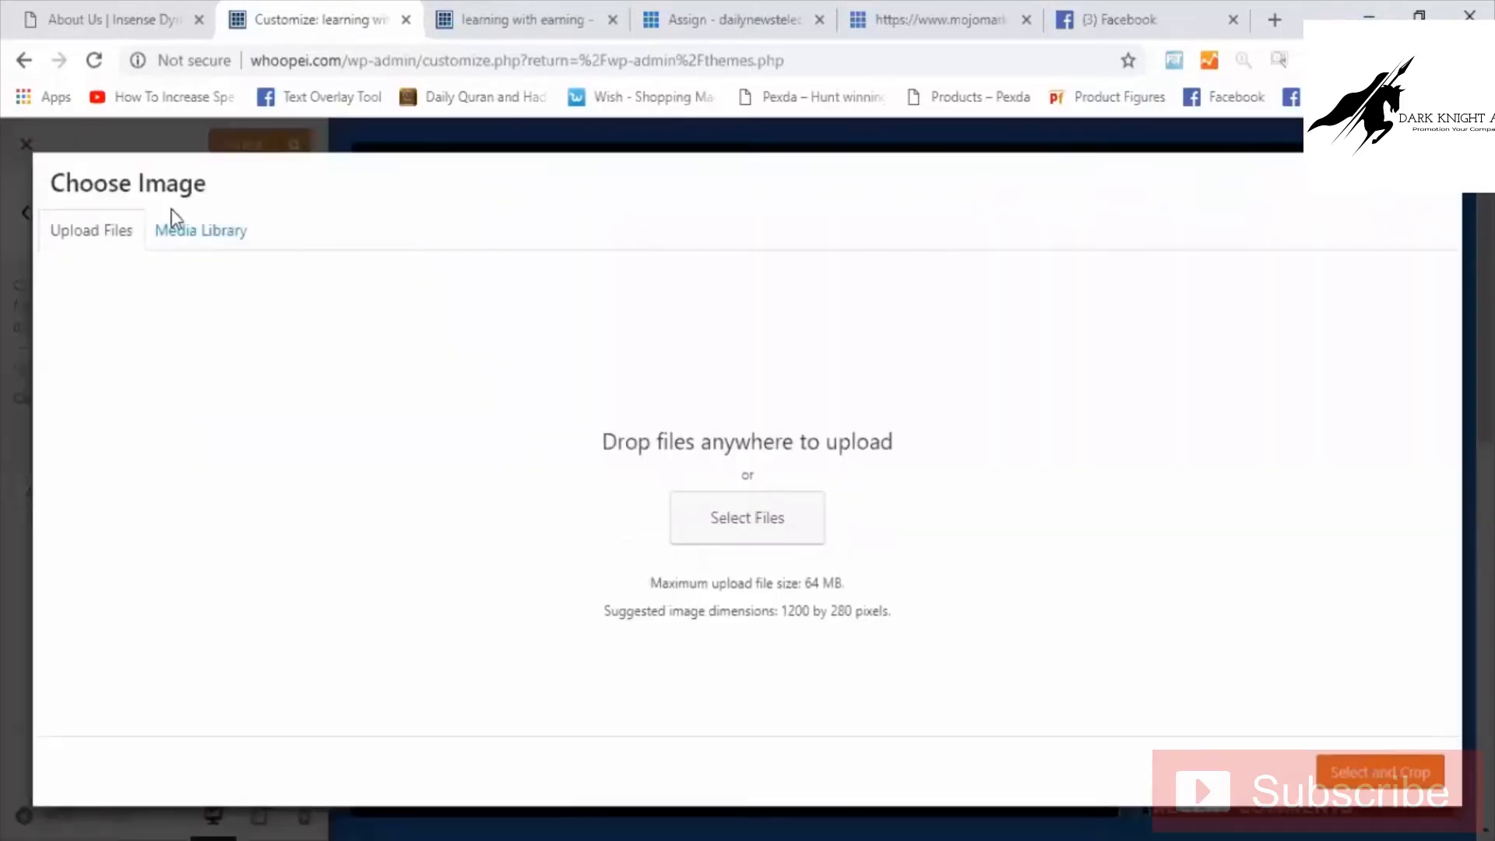
click(200, 232)
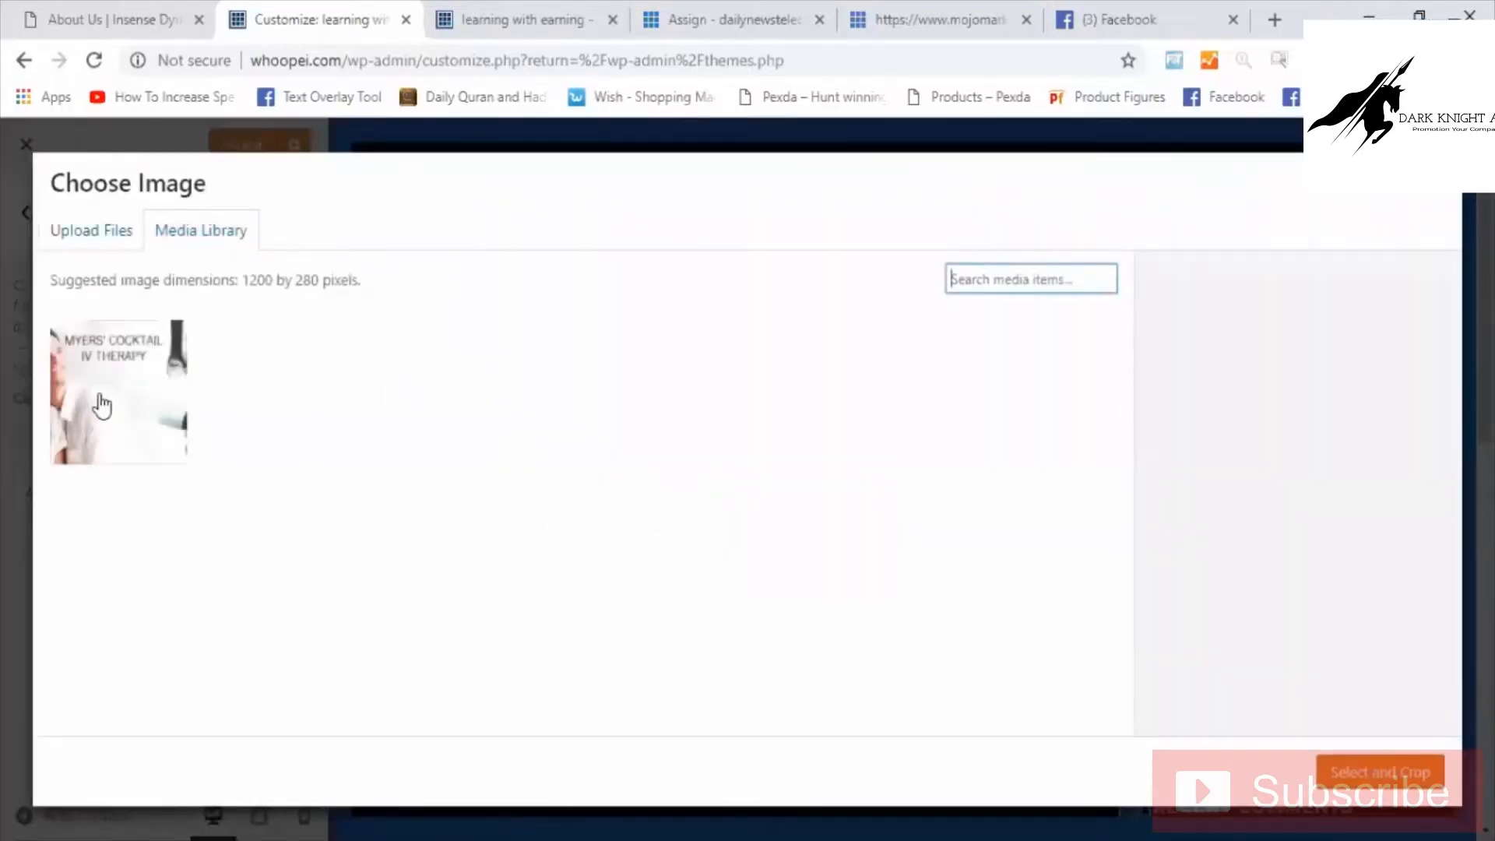
click(101, 405)
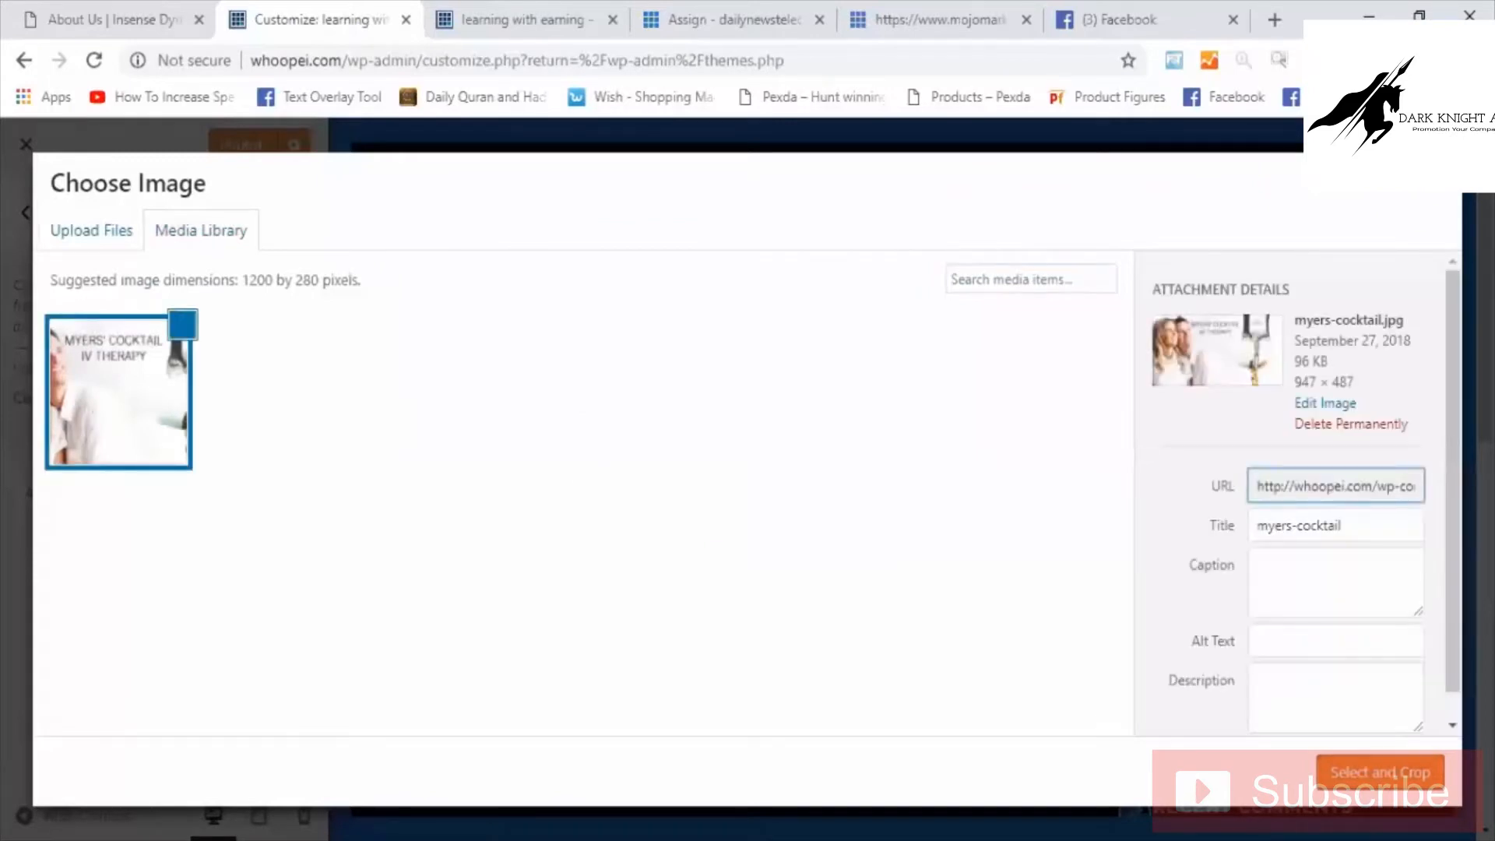
click(1380, 771)
click(1266, 771)
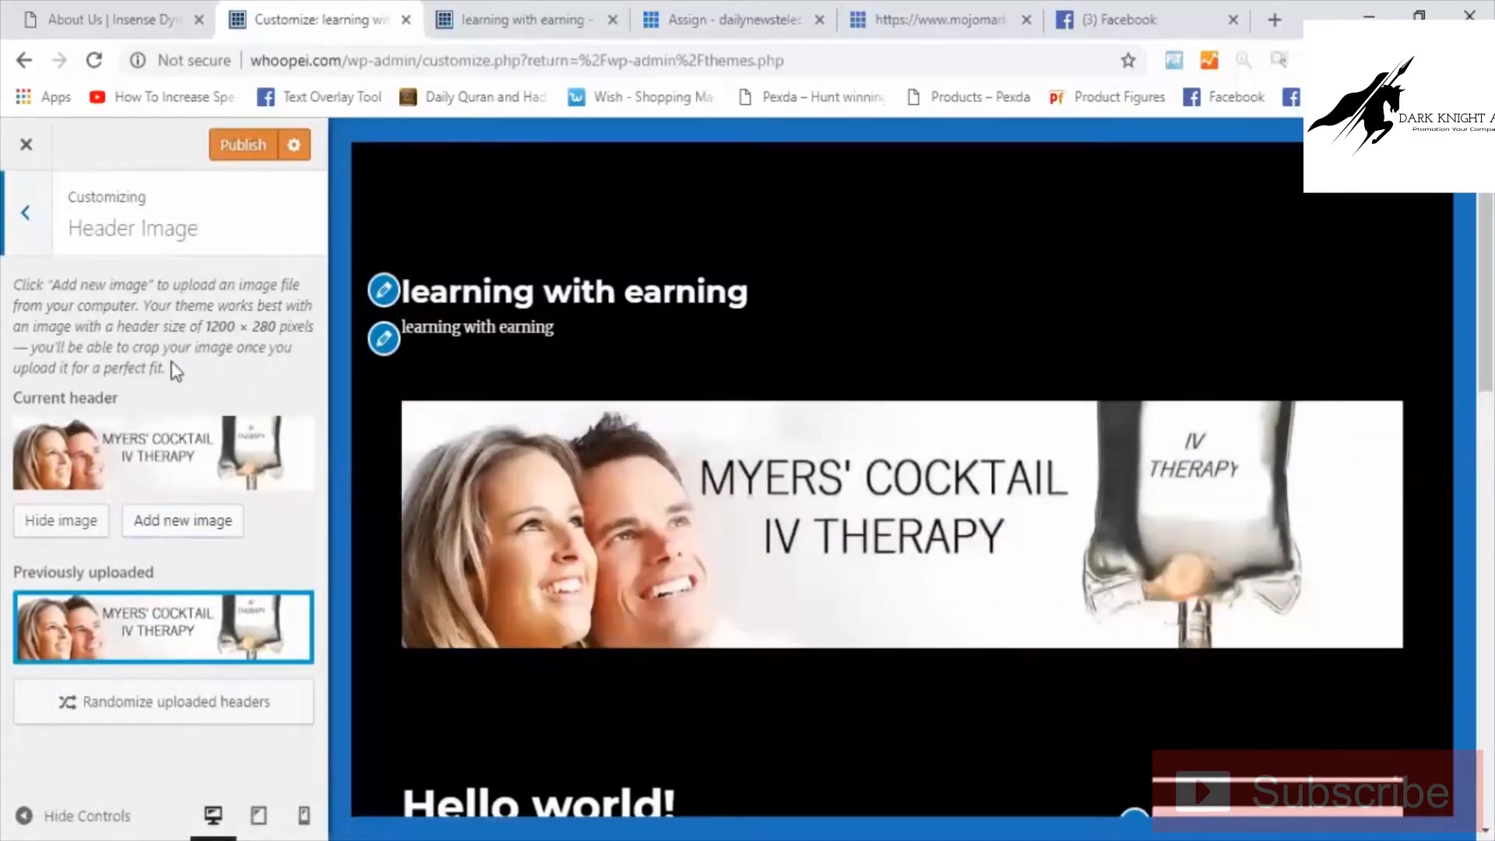
Set myers-cocktail.jpg from the media library as the site's background image and check it down the page preview.
click(25, 212)
click(175, 558)
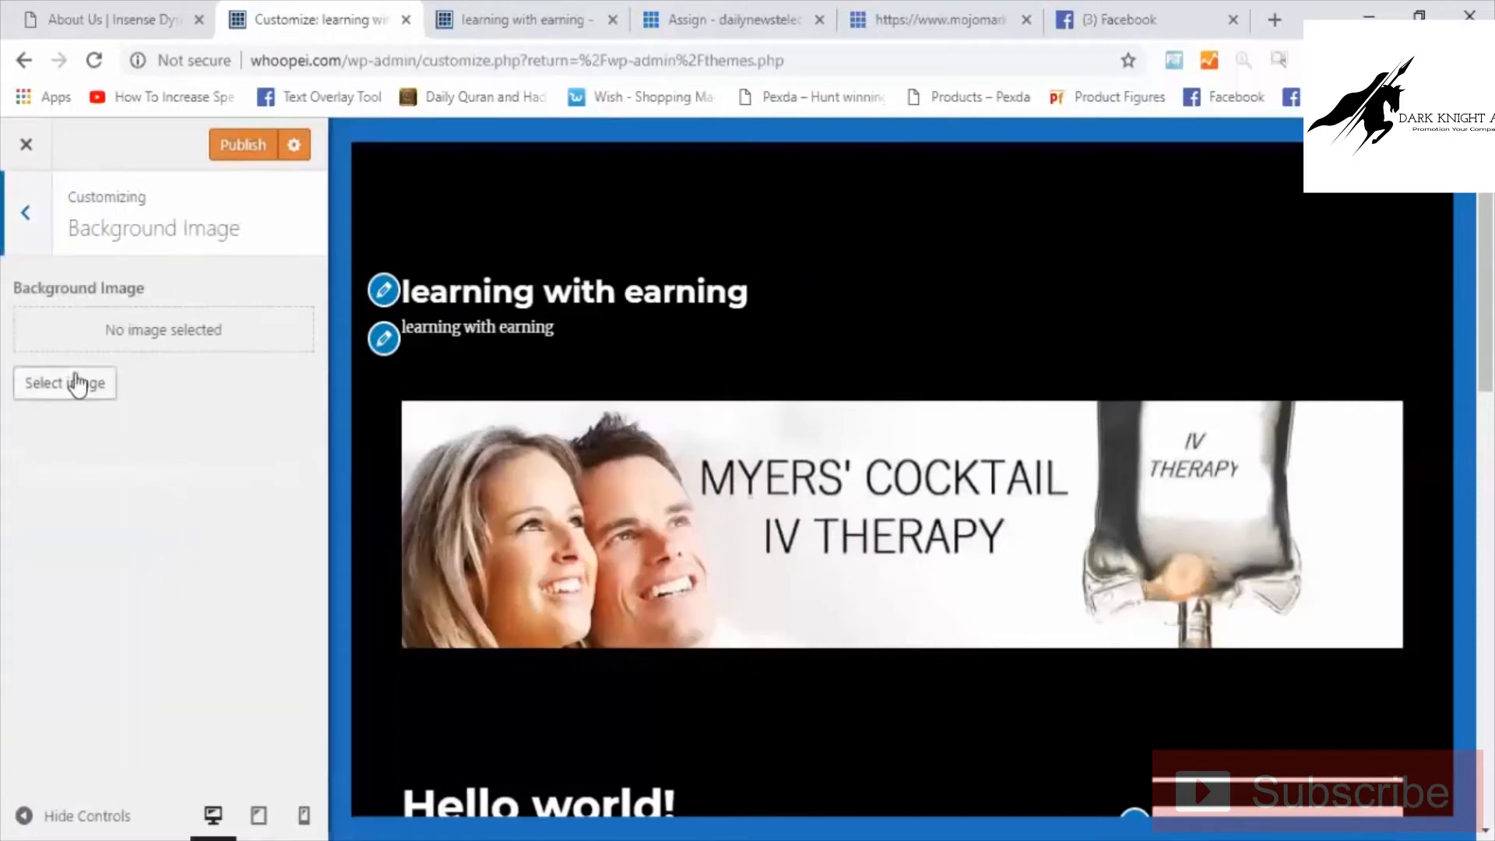
click(113, 397)
click(119, 392)
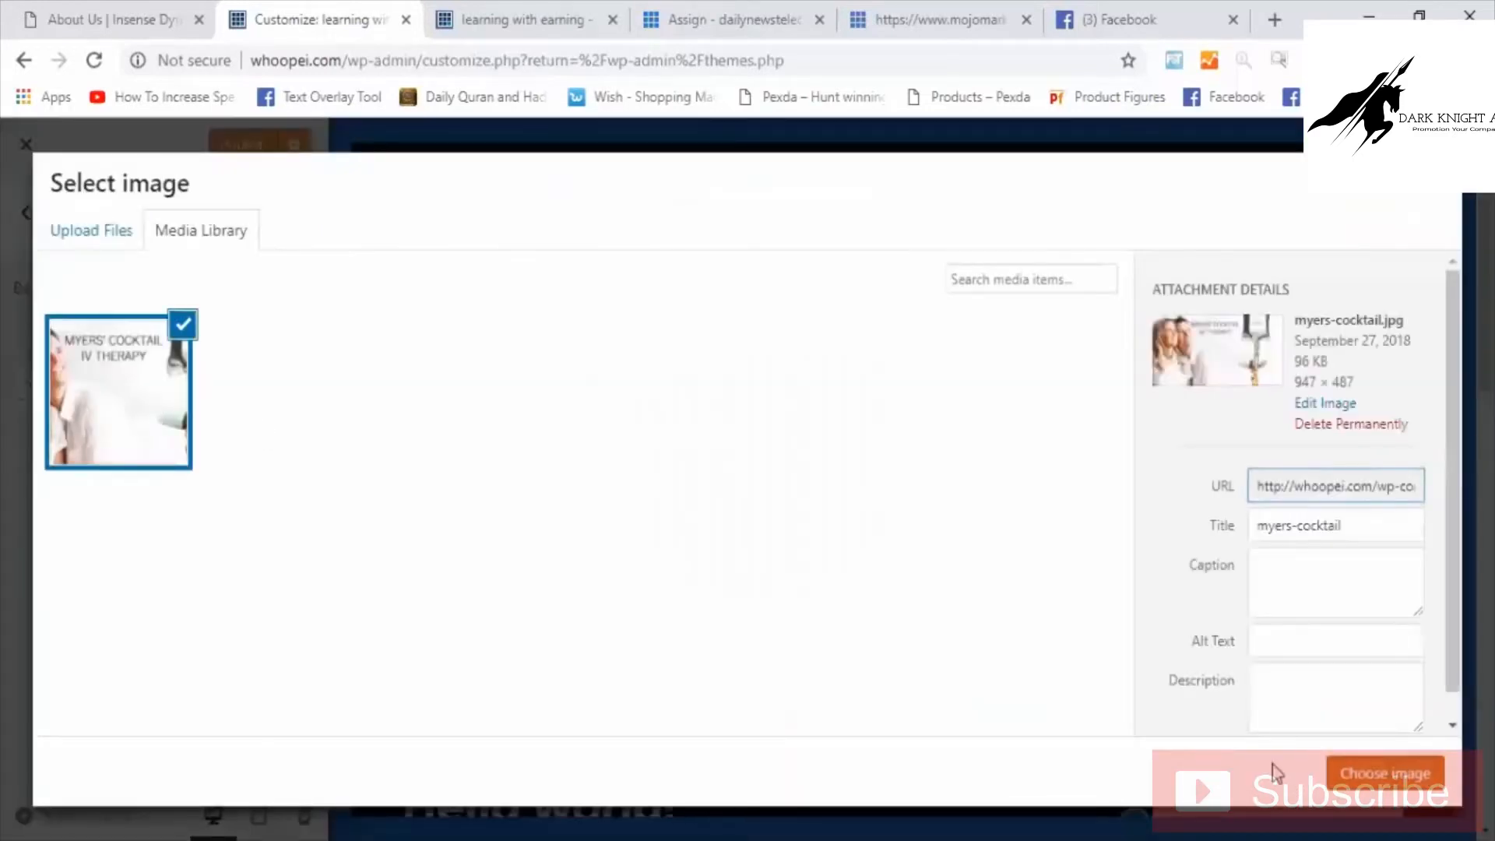
click(1374, 772)
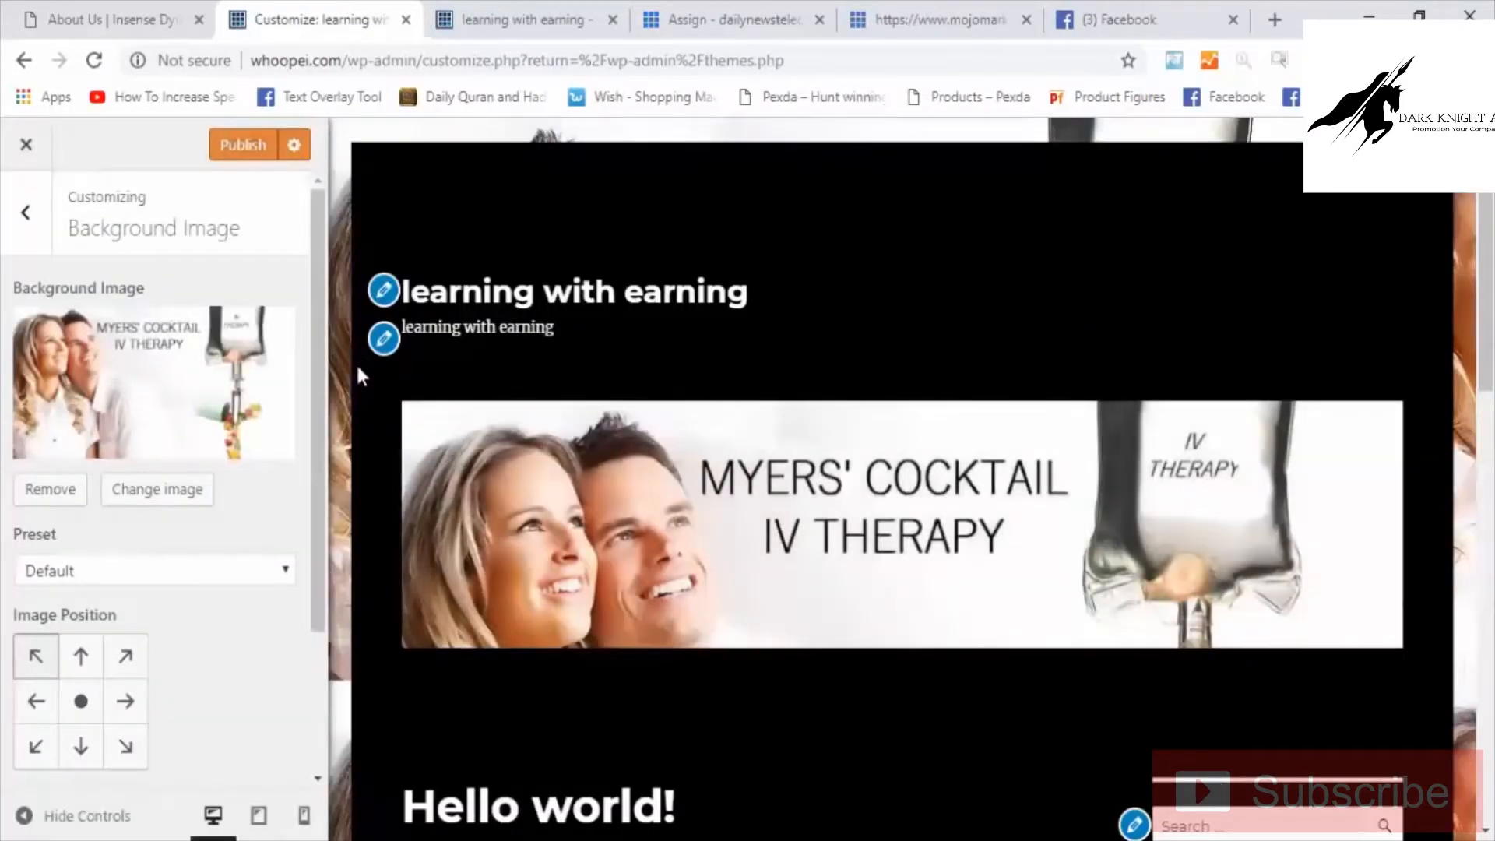
scroll(358, 376, down, 15)
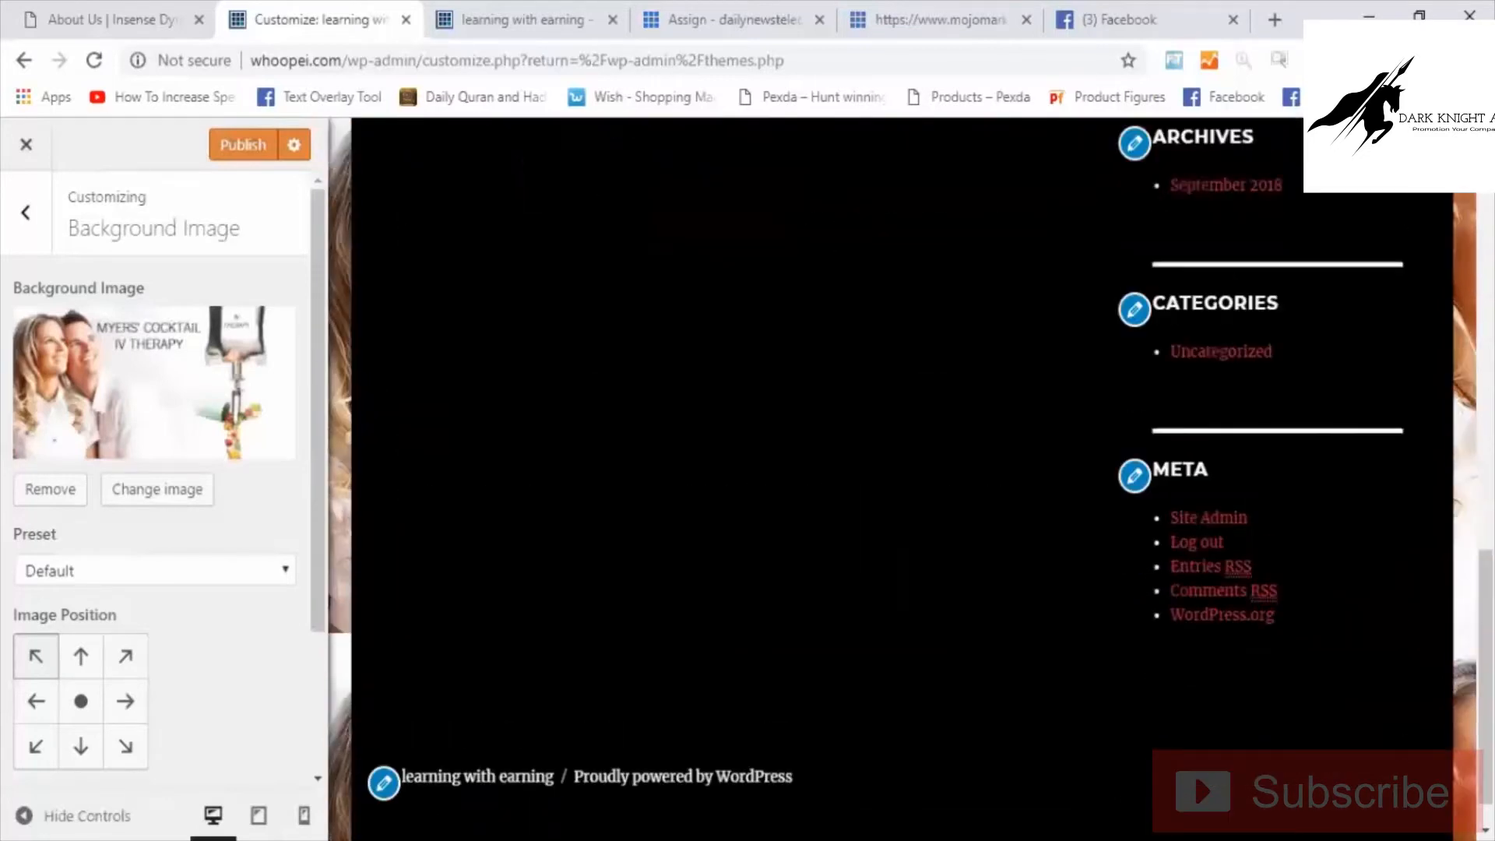
scroll(358, 376, up, 15)
Look at the Menus and Widgets sections of the customizer.
click(26, 213)
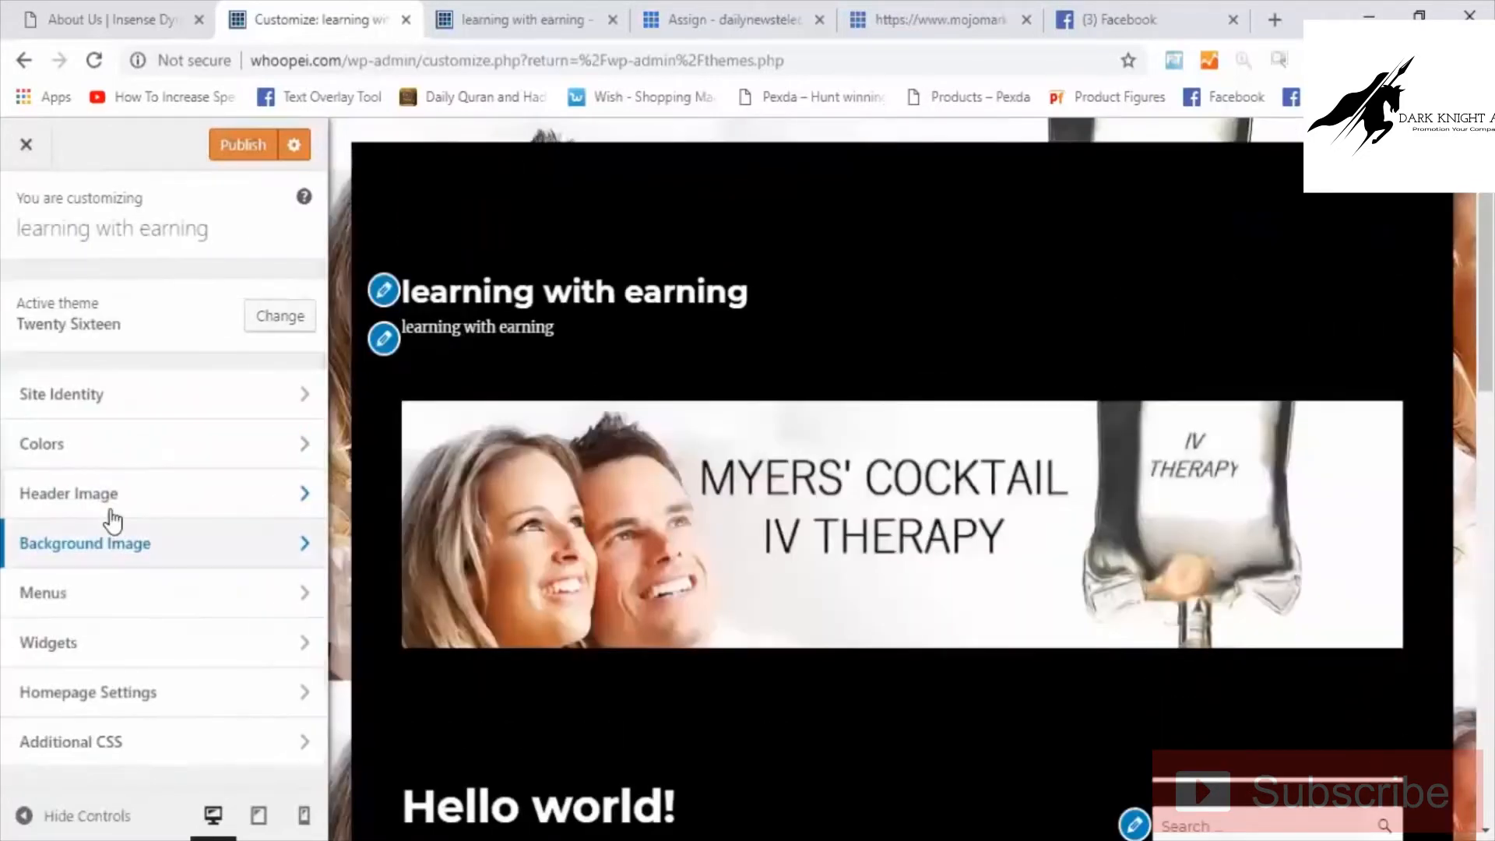
click(139, 603)
click(27, 212)
click(176, 645)
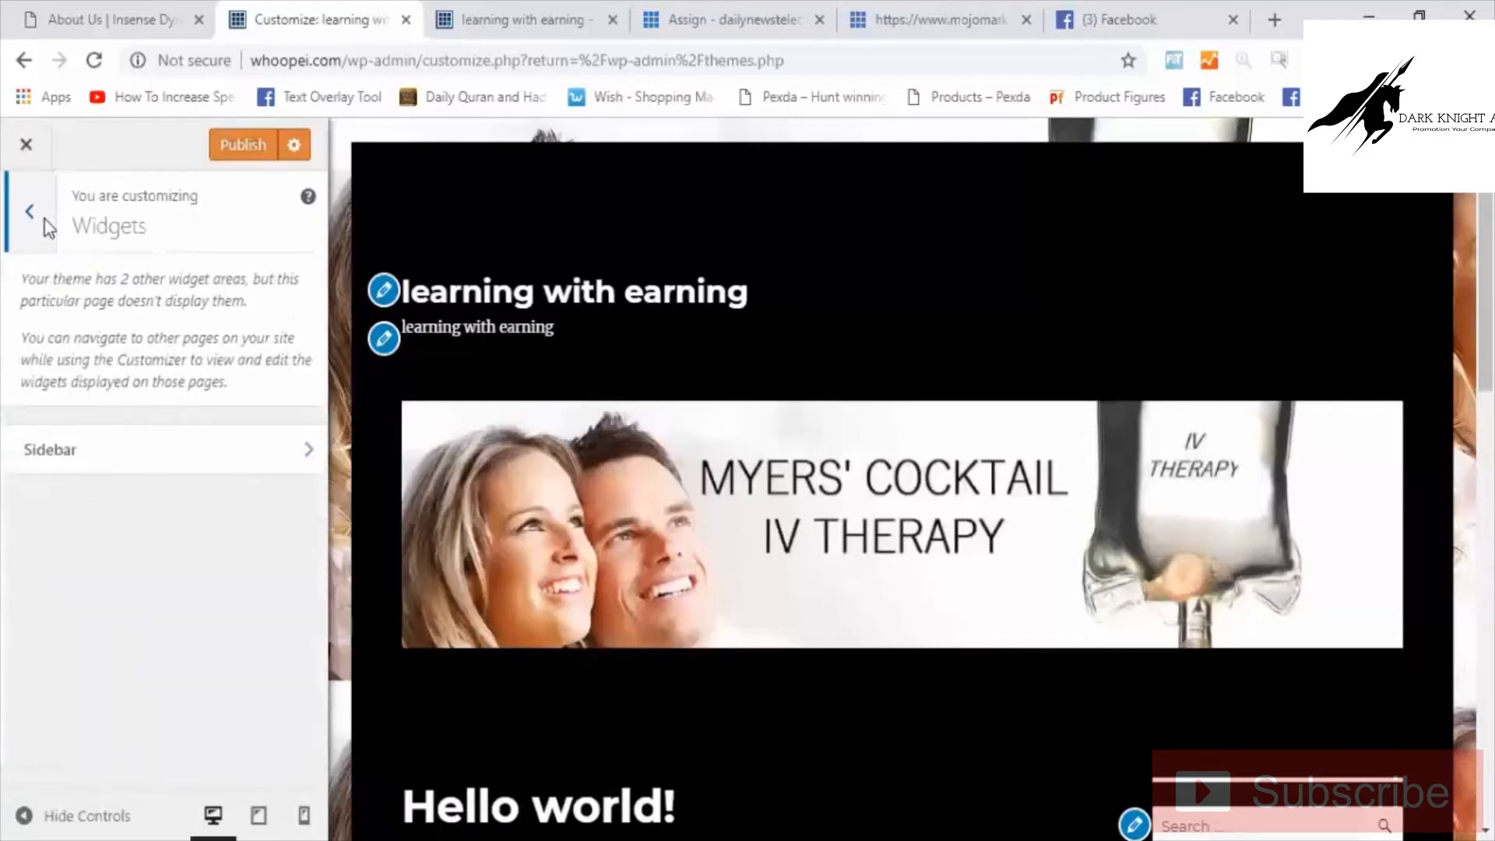
click(42, 214)
Close the customizer, discarding the unpublished changes, and open the Installed Plugins page.
click(35, 156)
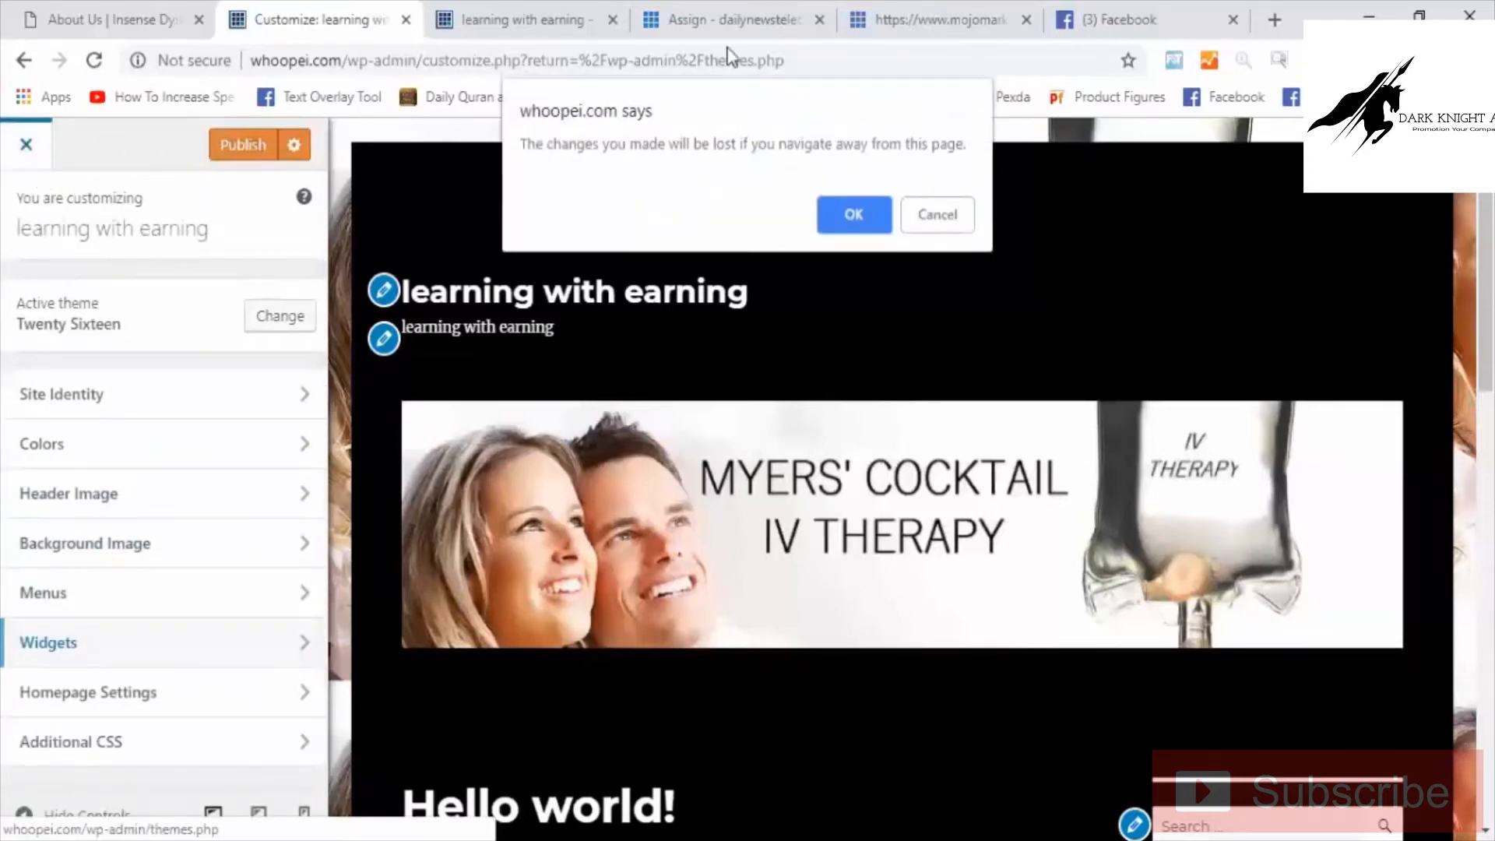
click(853, 215)
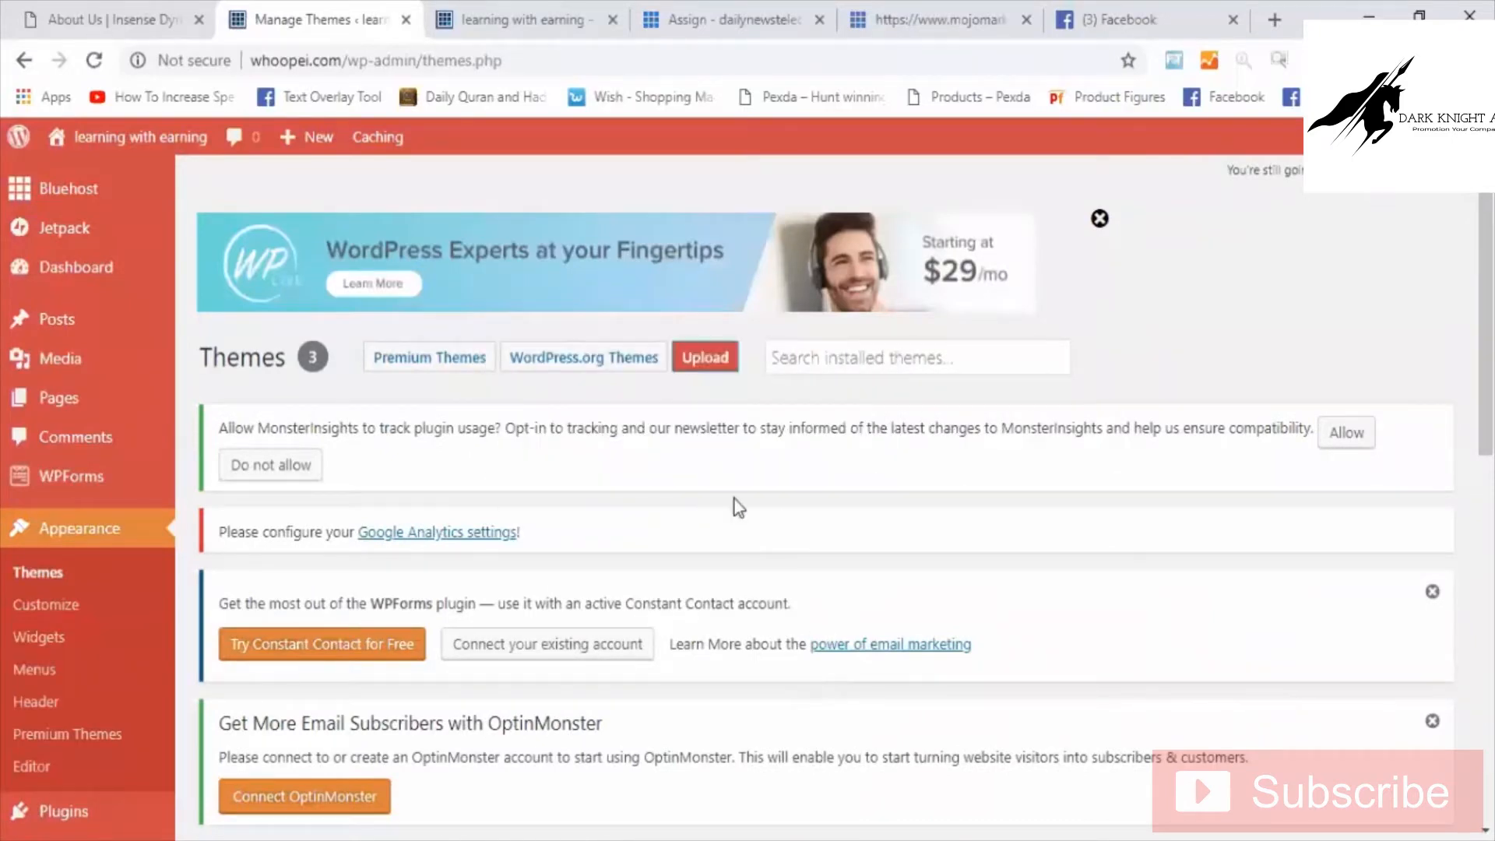
scroll(736, 507, down, 3)
scroll(737, 510, down, 2)
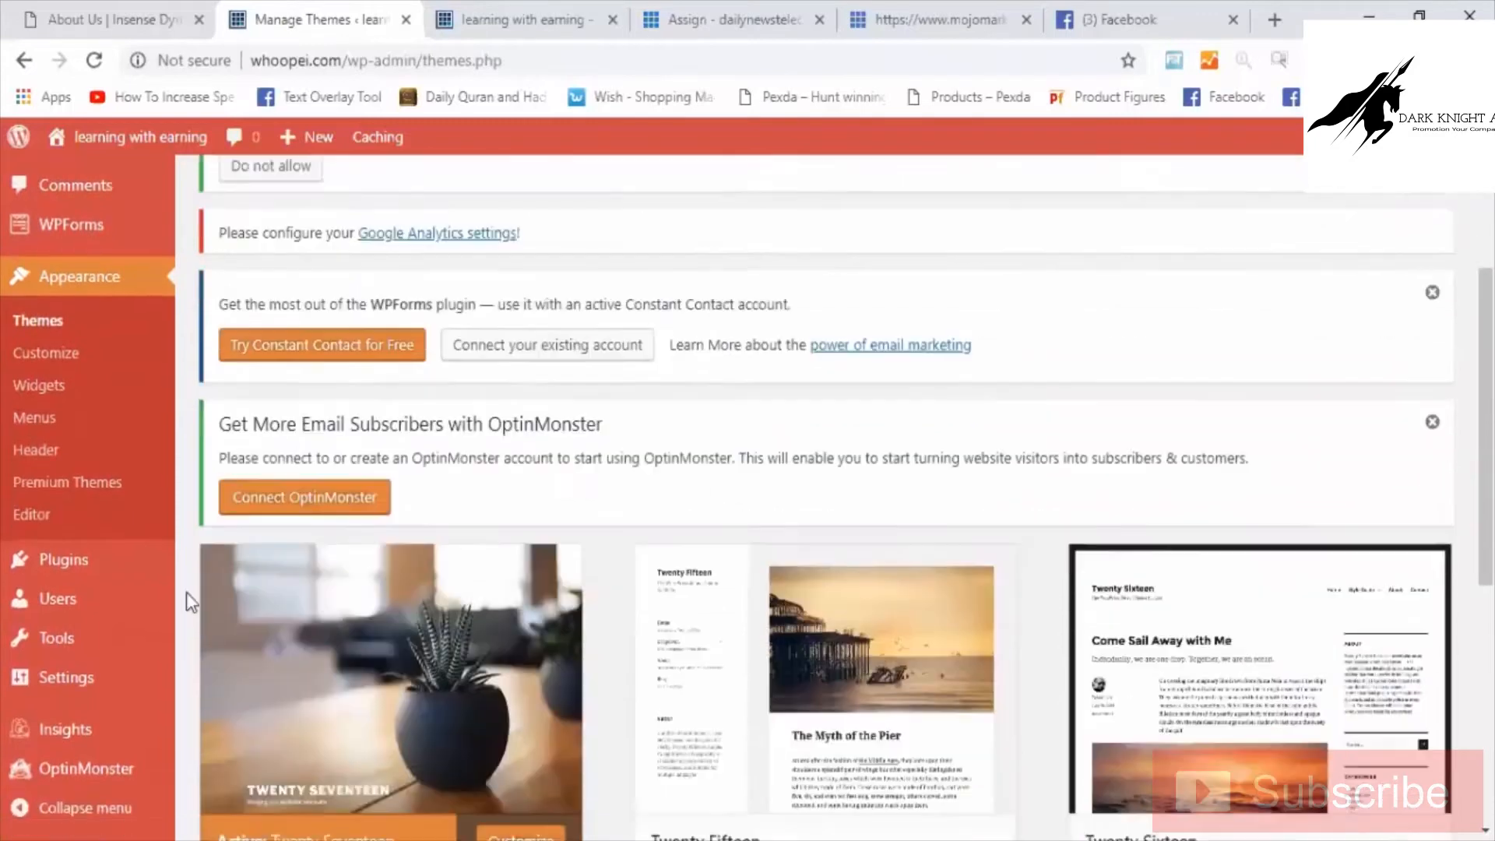
click(122, 567)
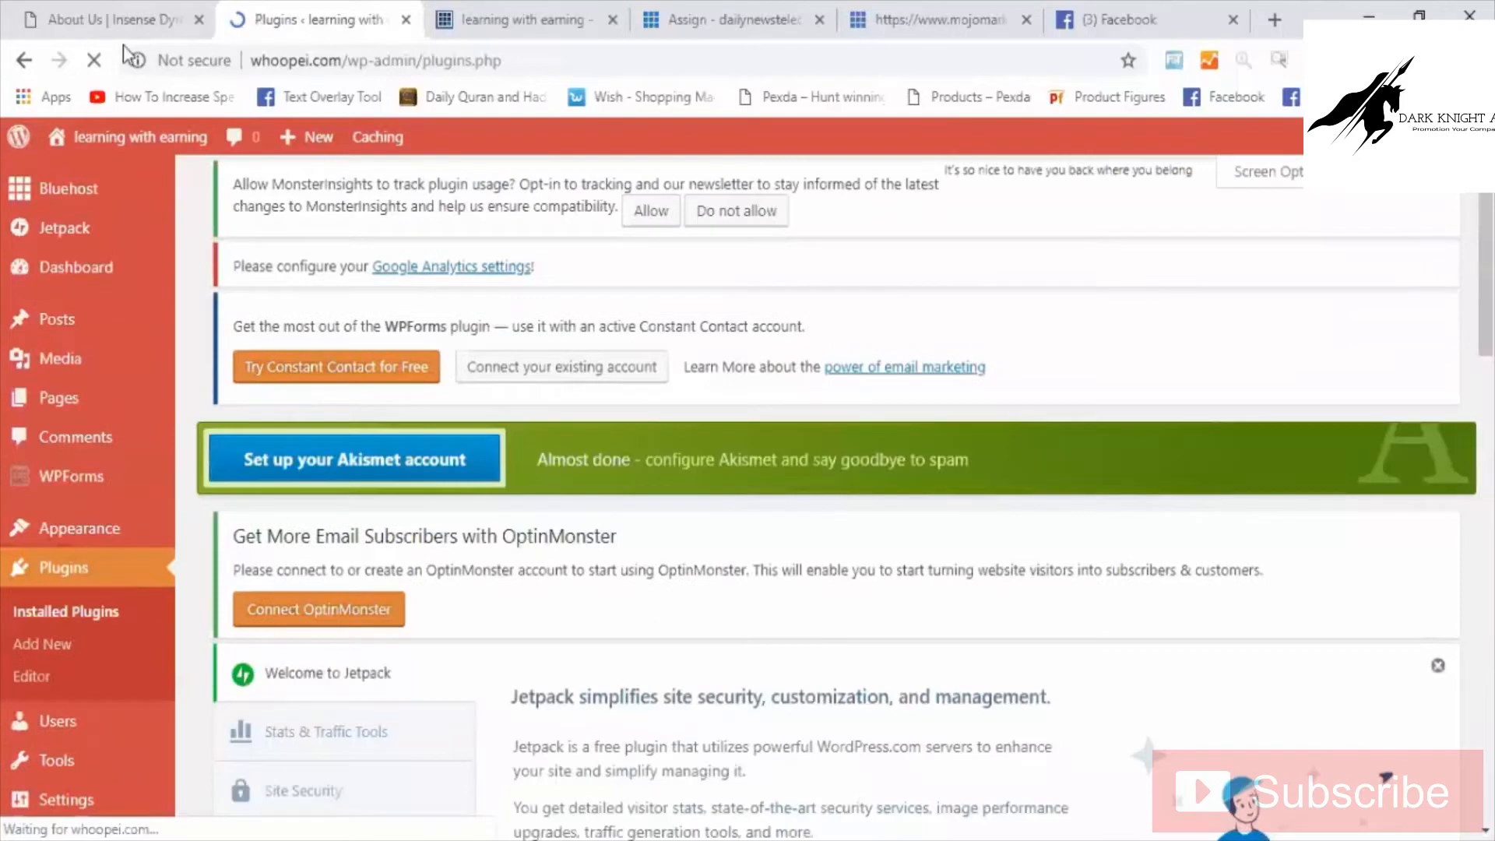
click(161, 6)
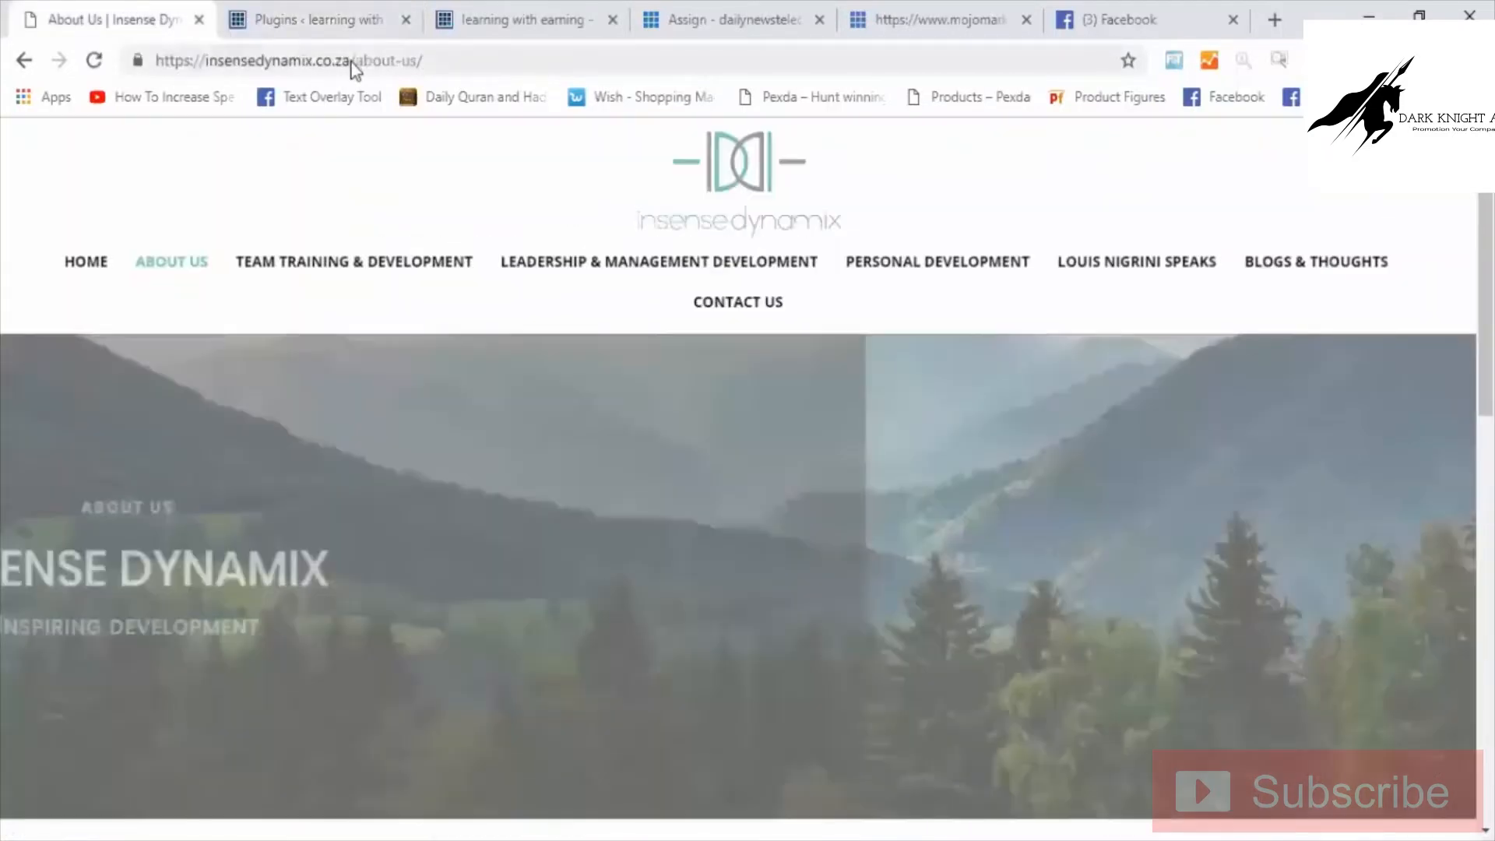
click(355, 60)
text(to)
key(BackSpace)
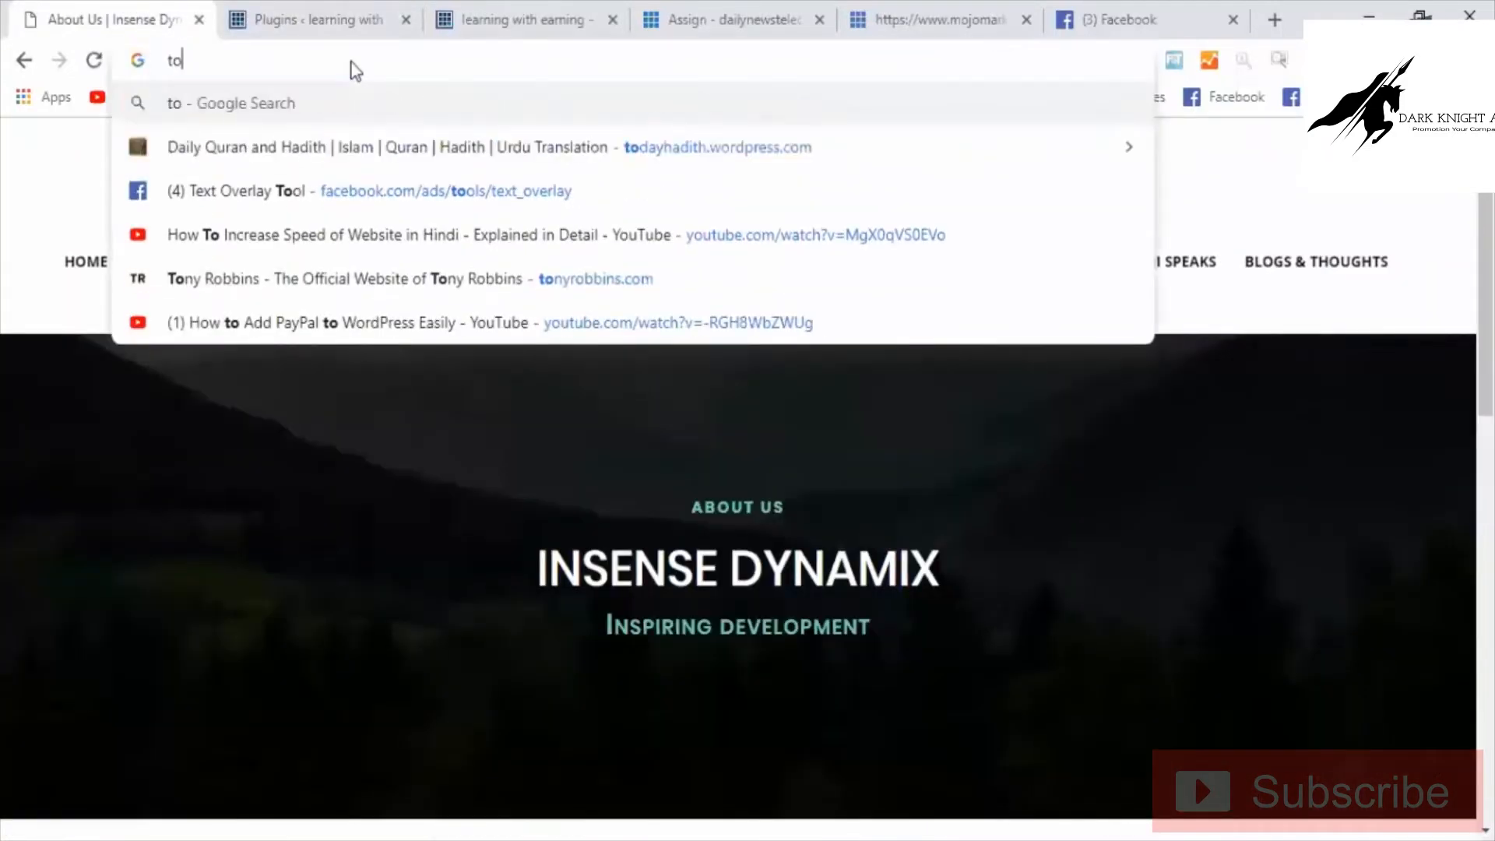
key(BackSpace)
text(ro)
key(Return)
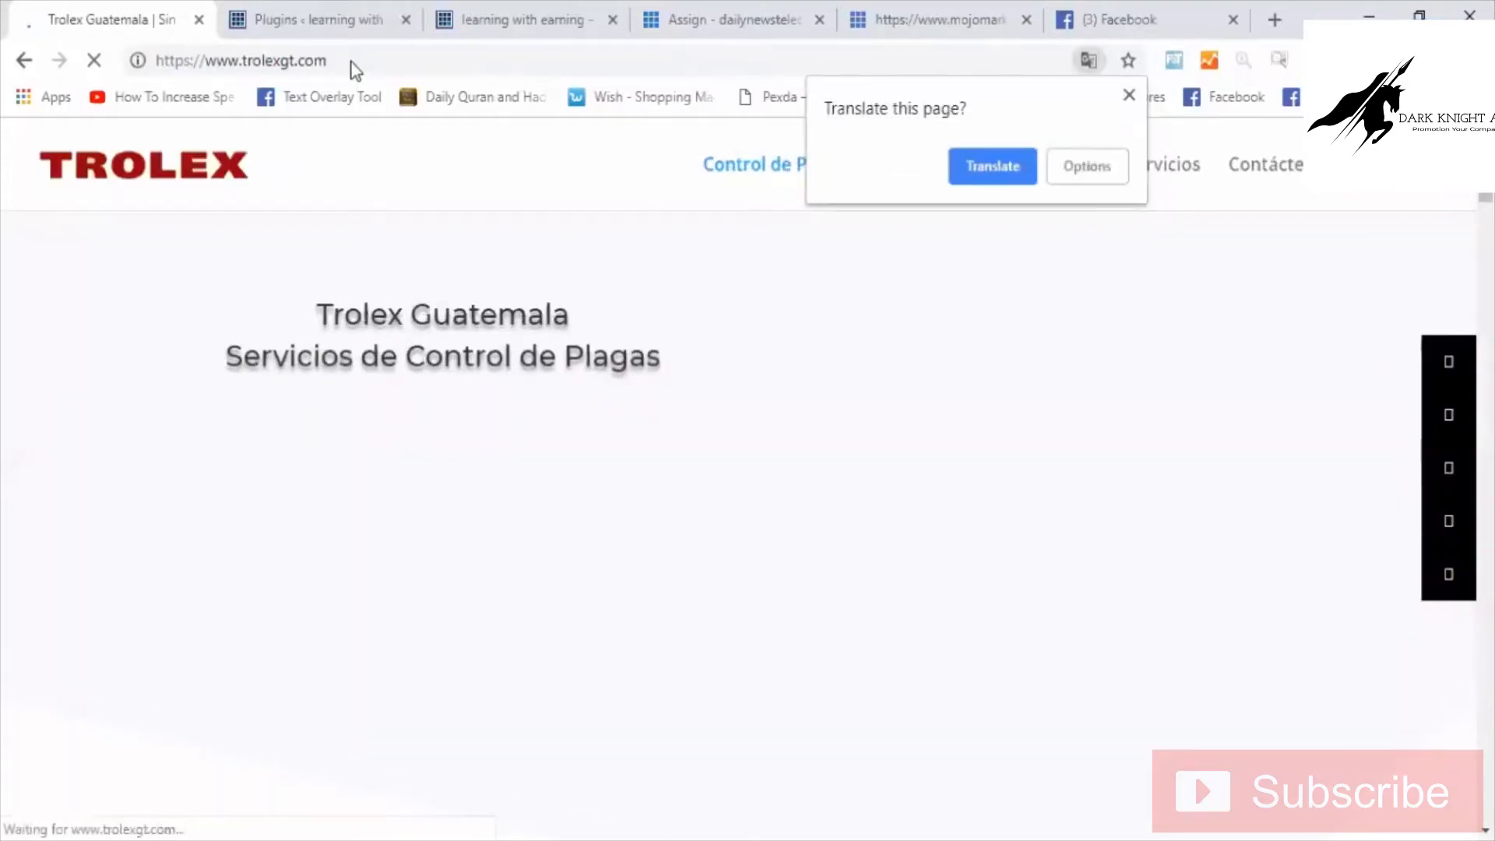
Dismiss the translation offer and look through the Trolex home page as an example site.
click(1128, 97)
scroll(630, 634, down, 2)
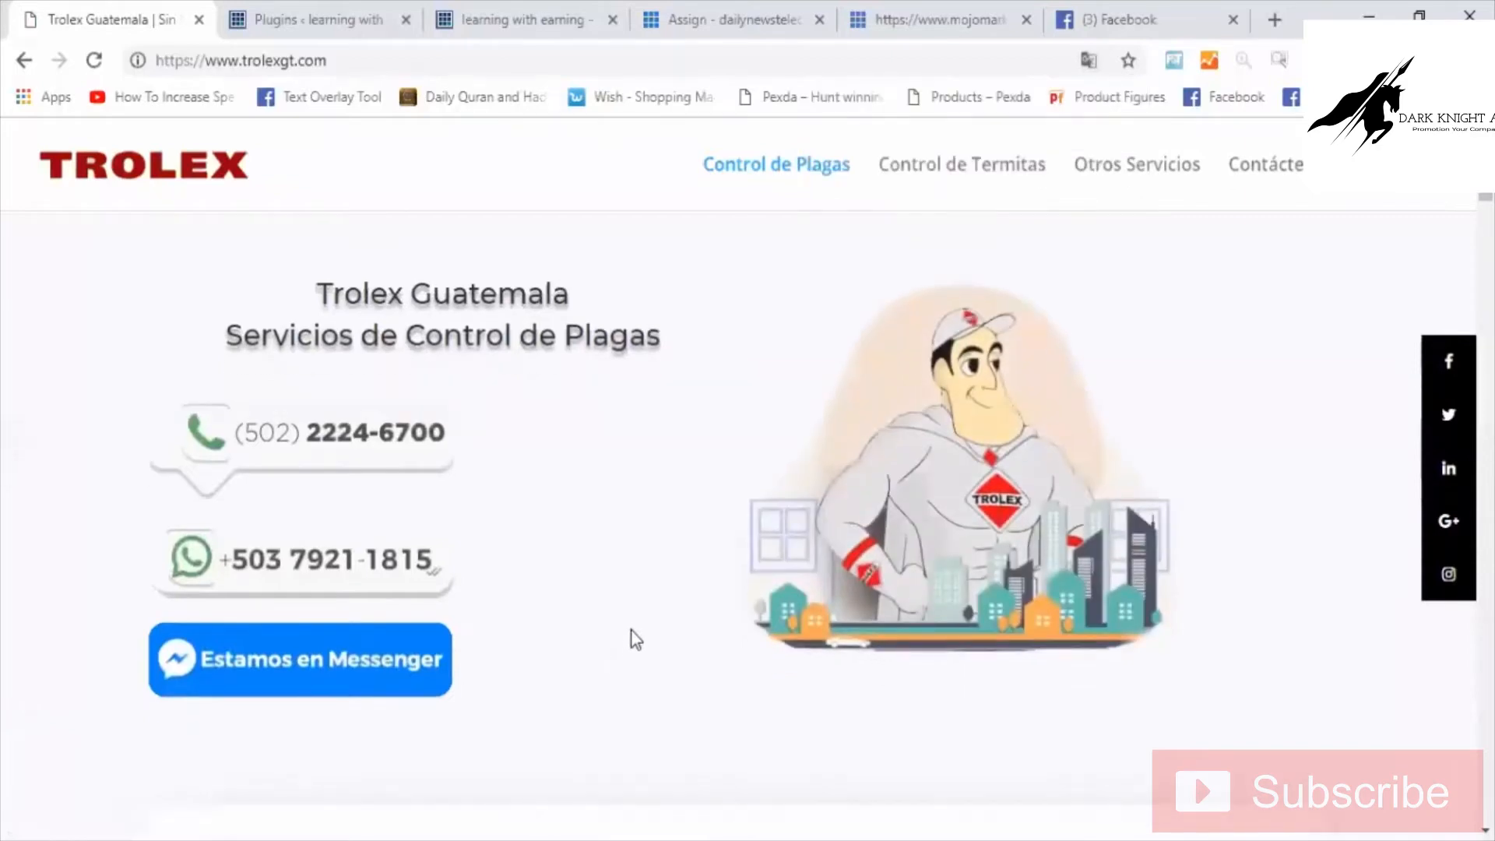
scroll(636, 634, down, 20)
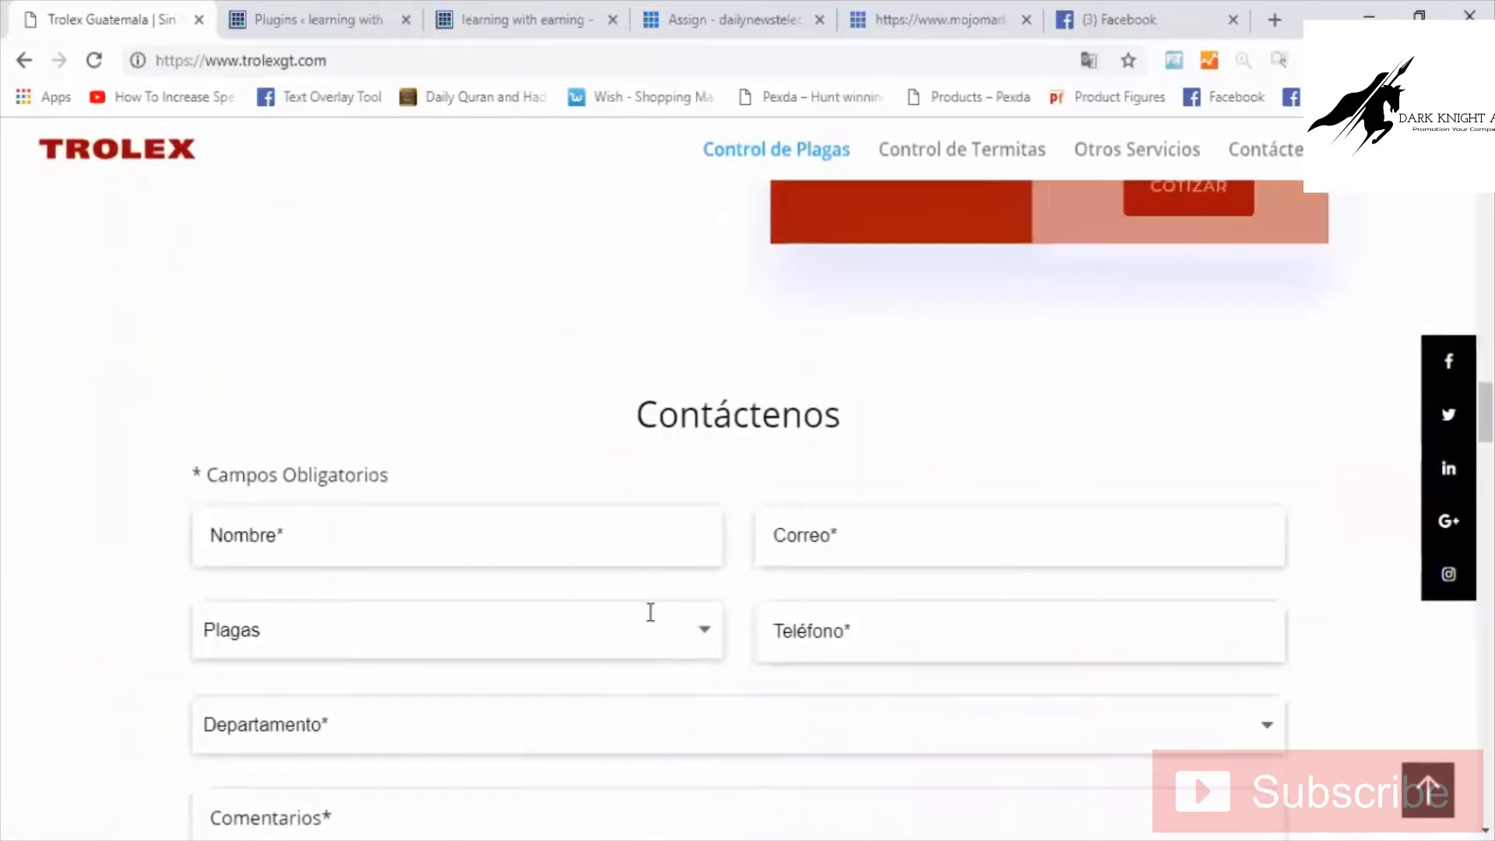
scroll(656, 604, up, 20)
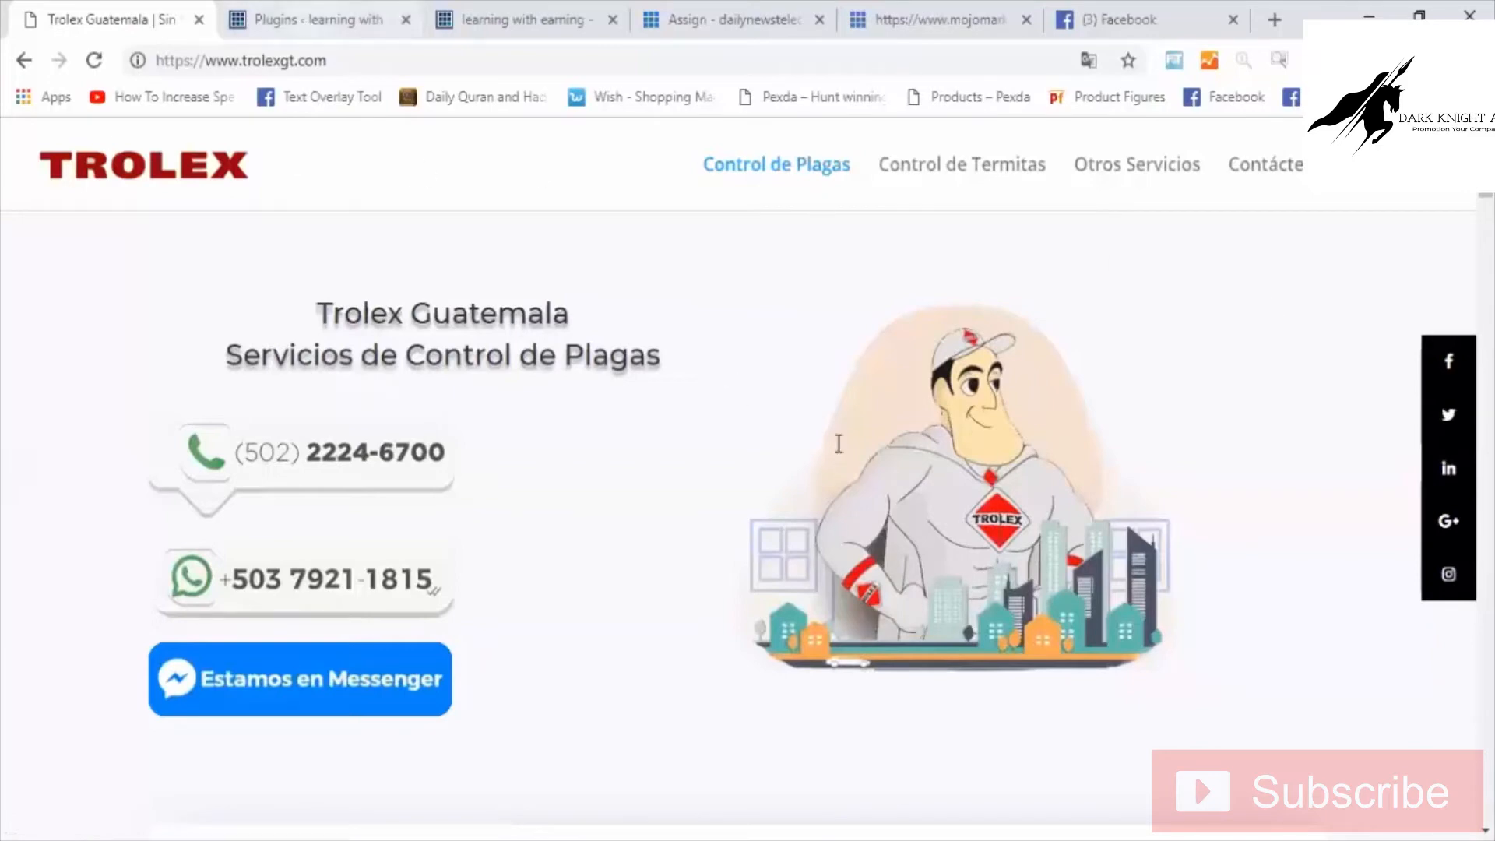
Switch back to the WordPress Plugins page and look through the installed plugins.
key(ctrl+Tab)
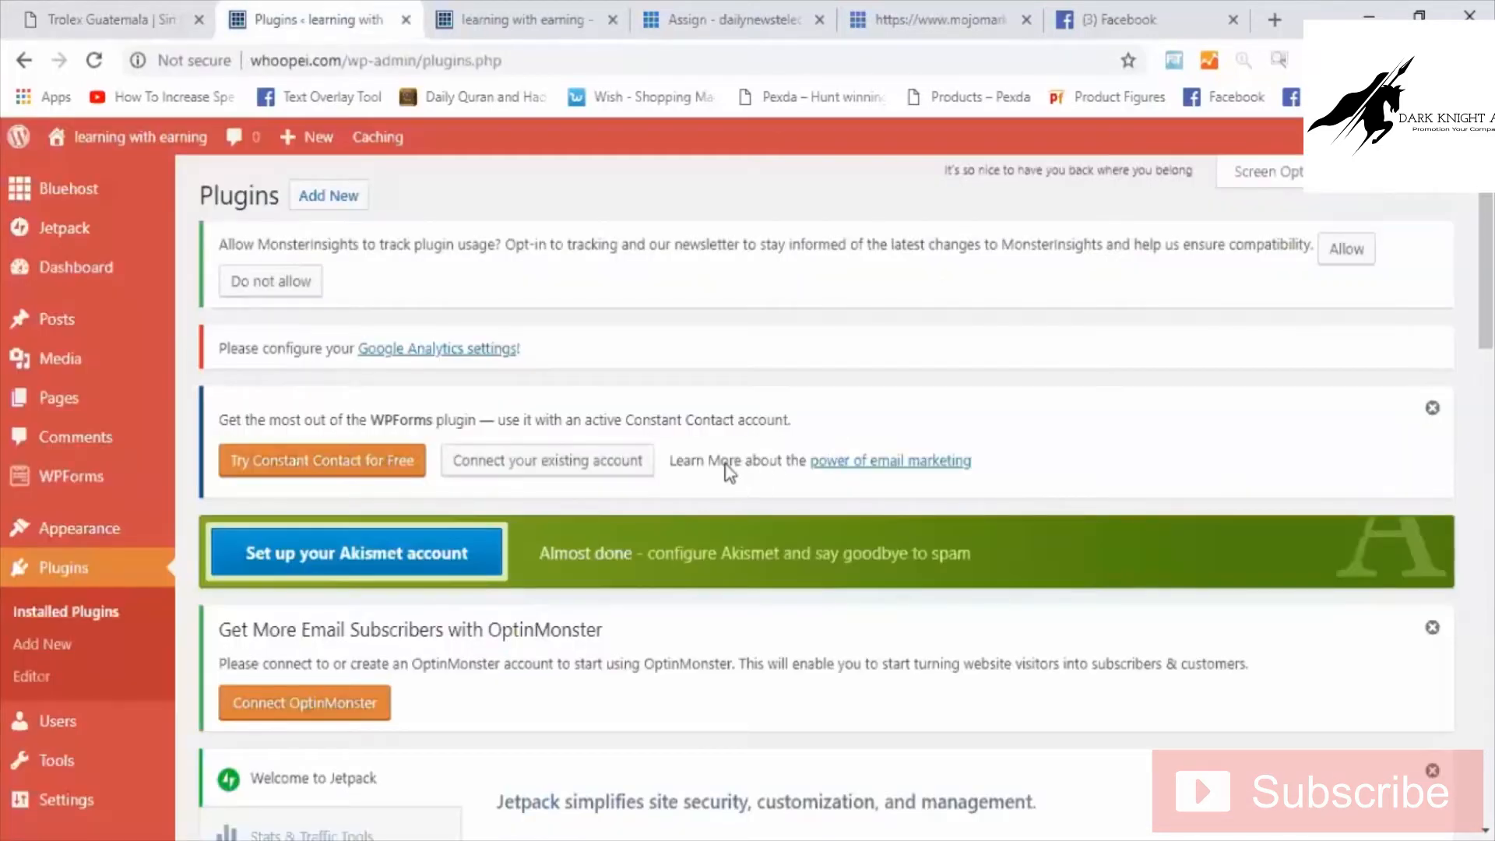
scroll(728, 467, down, 10)
scroll(701, 623, up, 4)
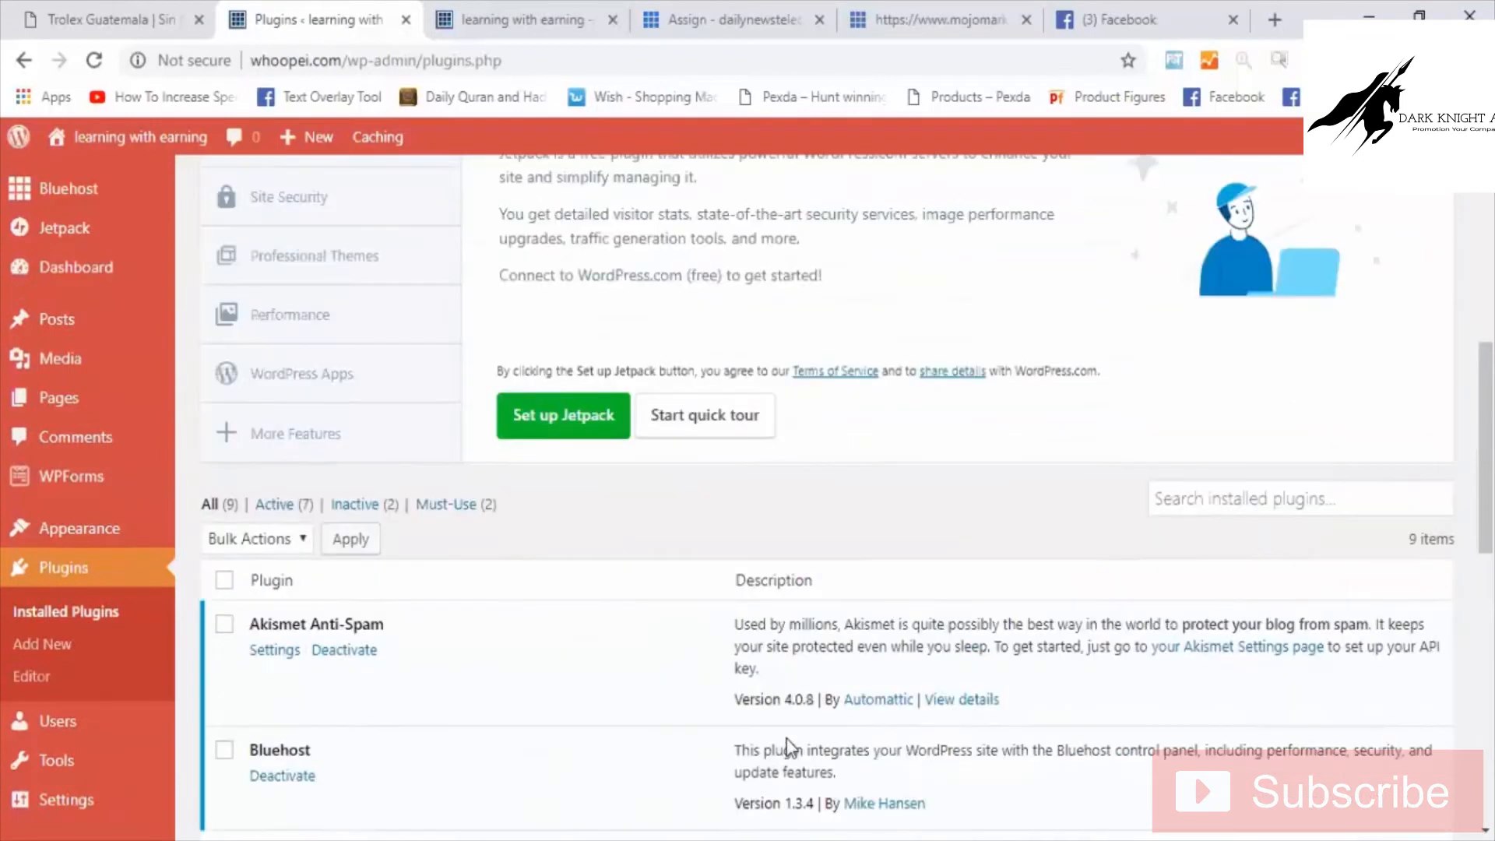
scroll(531, 606, up, 2)
scroll(688, 615, down, 1)
scroll(685, 615, up, 4)
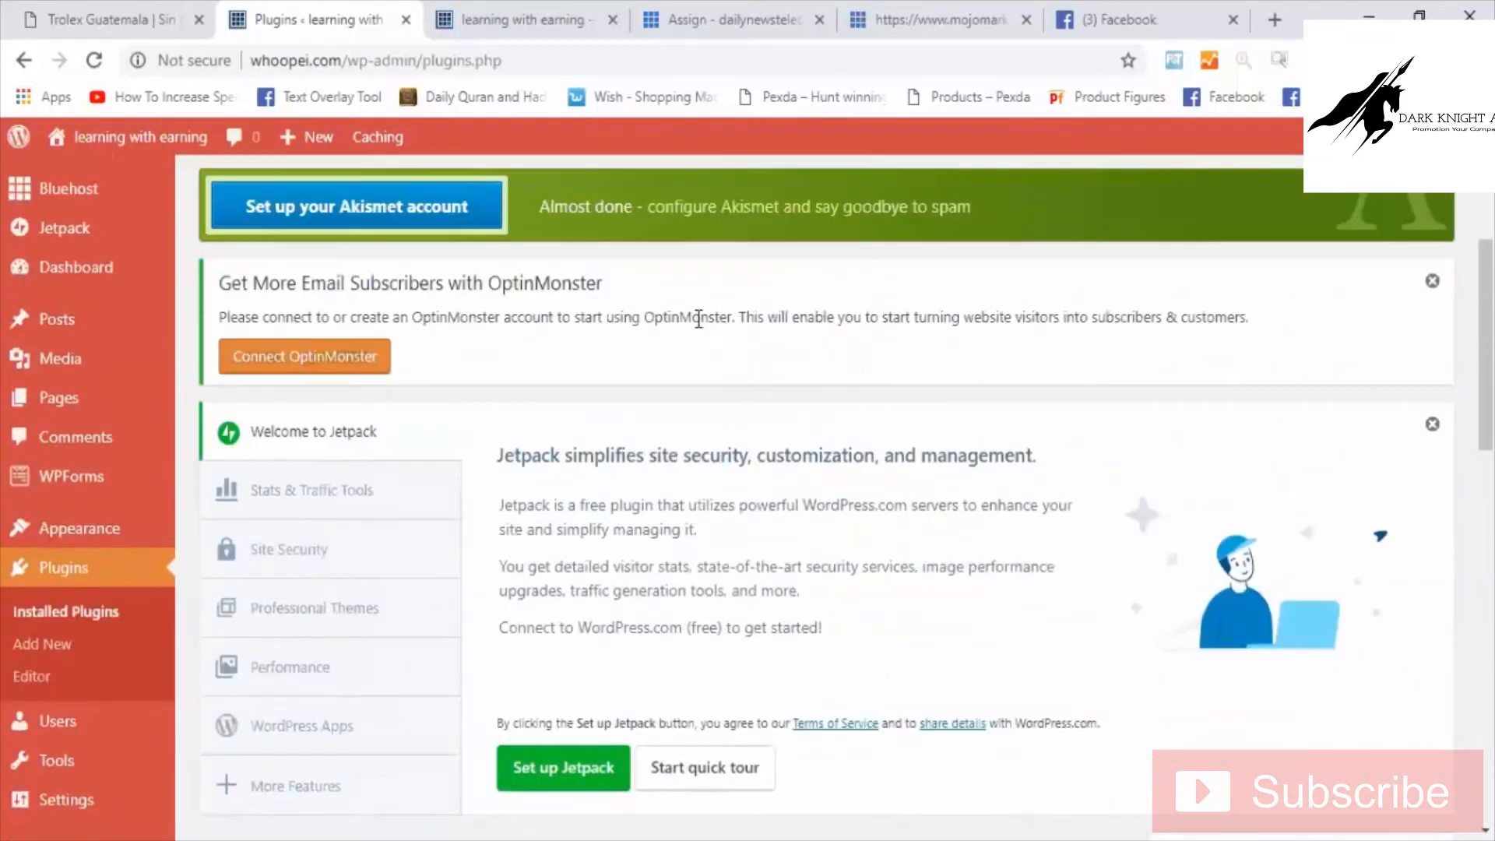
scroll(698, 319, up, 5)
Open the Add Plugins page, browse the featured plugins and search for "w3 cache".
click(328, 196)
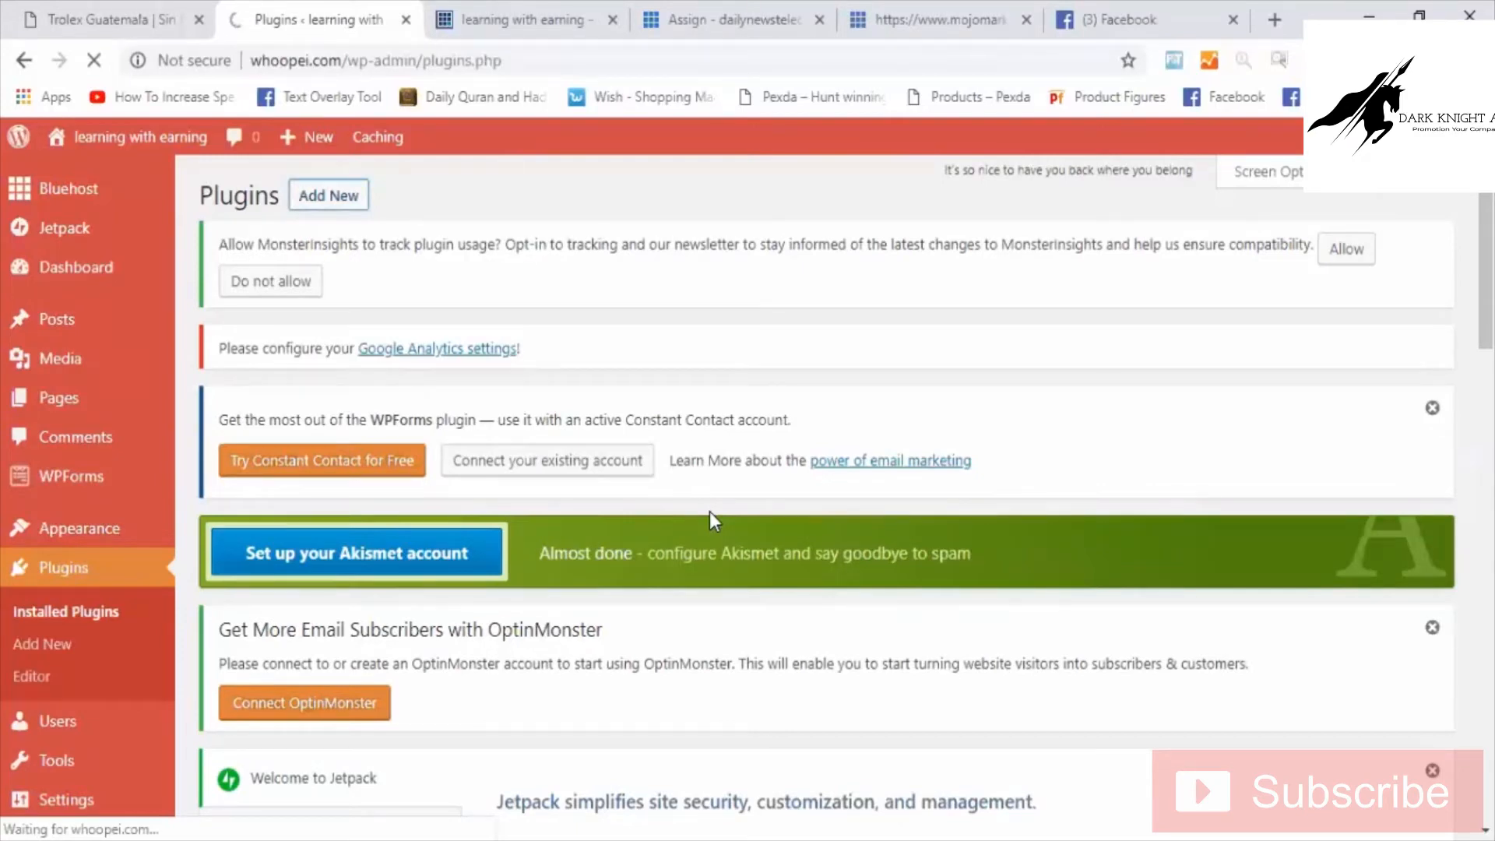
scroll(786, 506, down, 1)
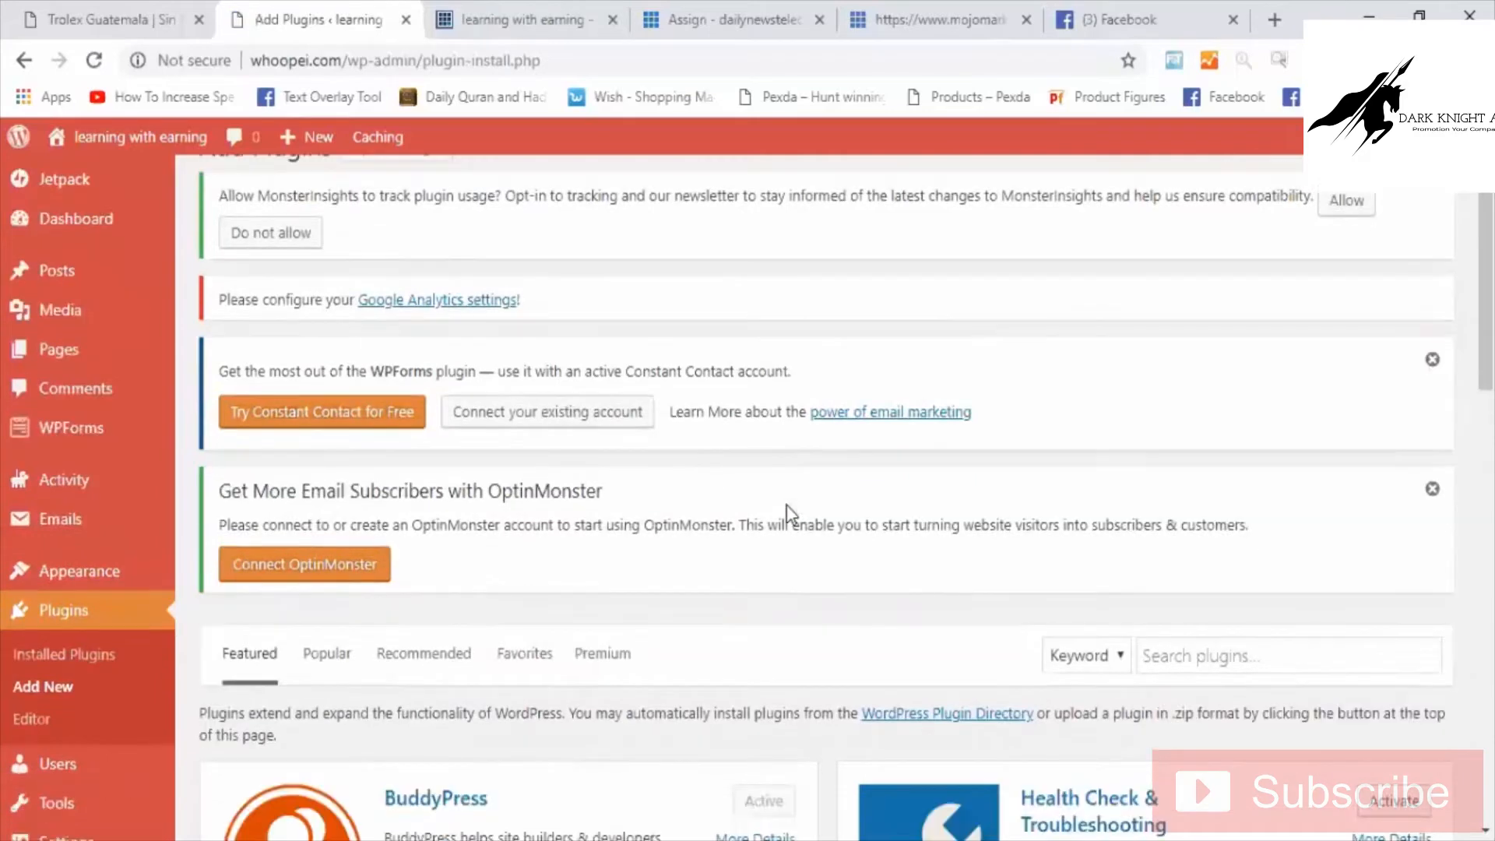
scroll(786, 506, down, 4)
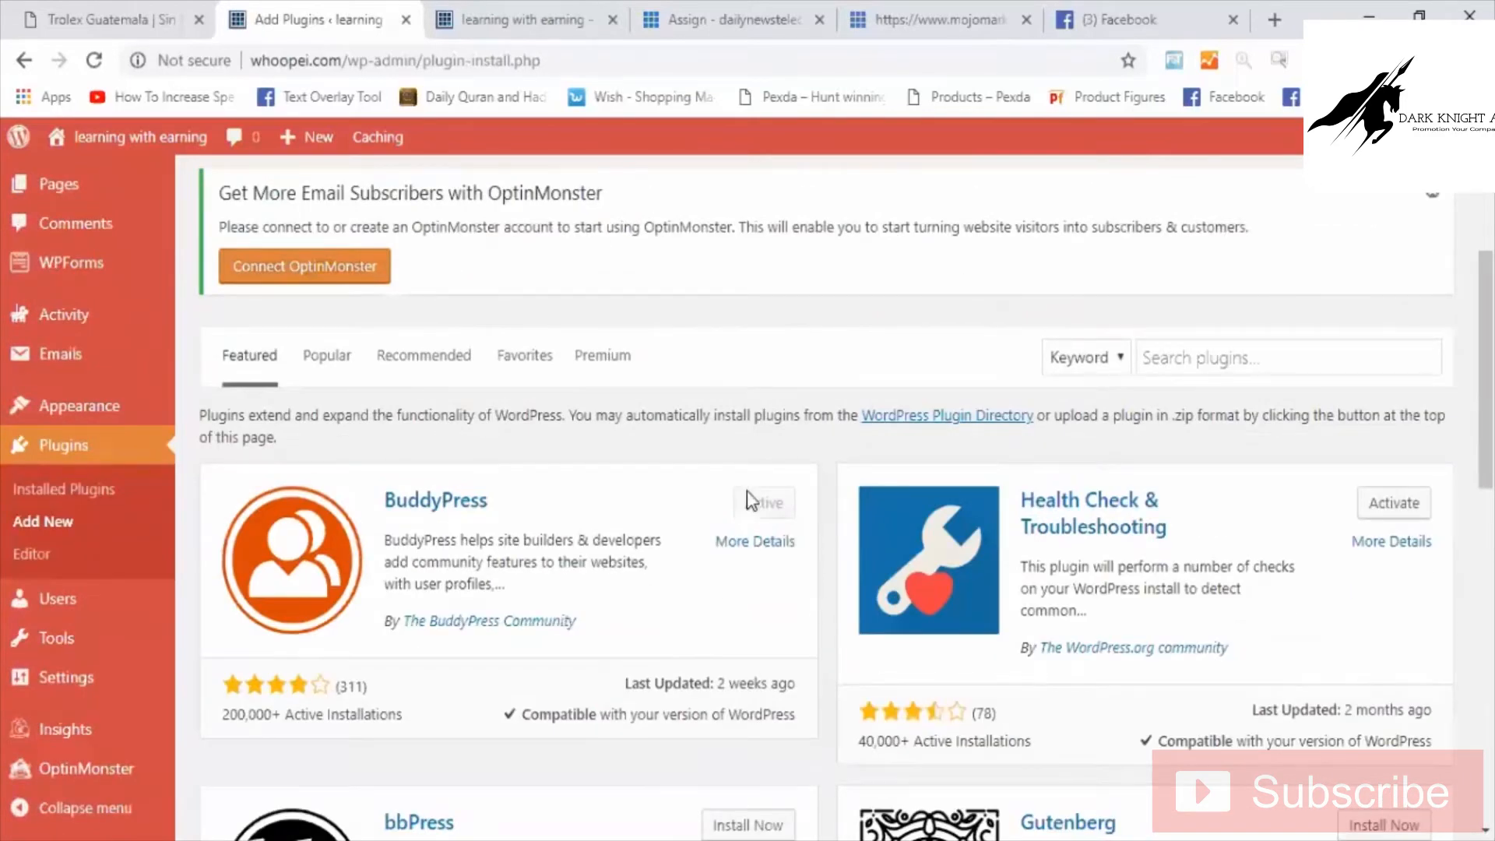
scroll(747, 491, down, 3)
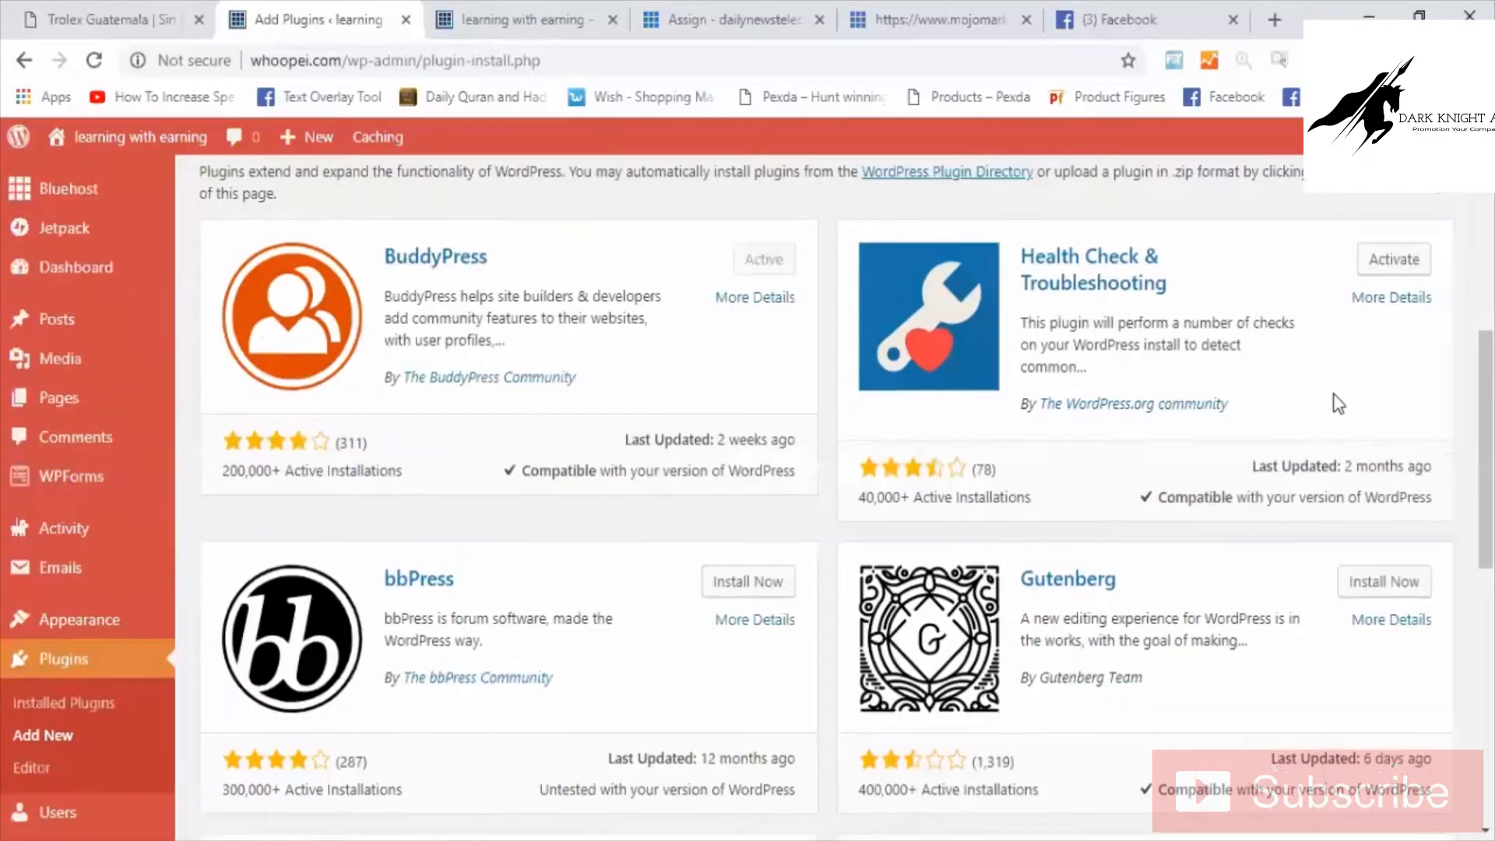
scroll(1254, 370, up, 3)
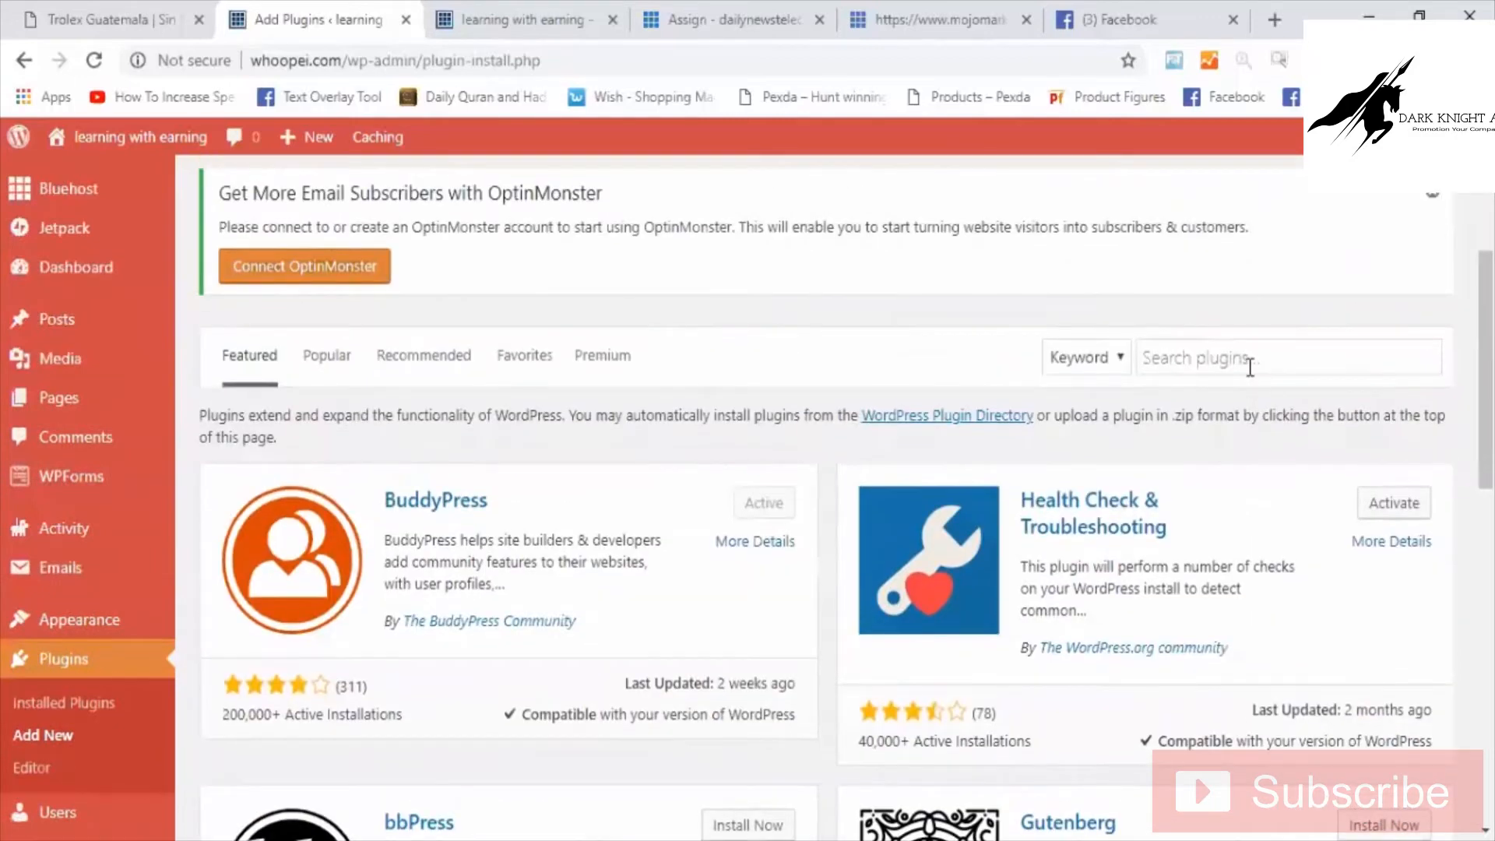
click(1249, 366)
text(w3)
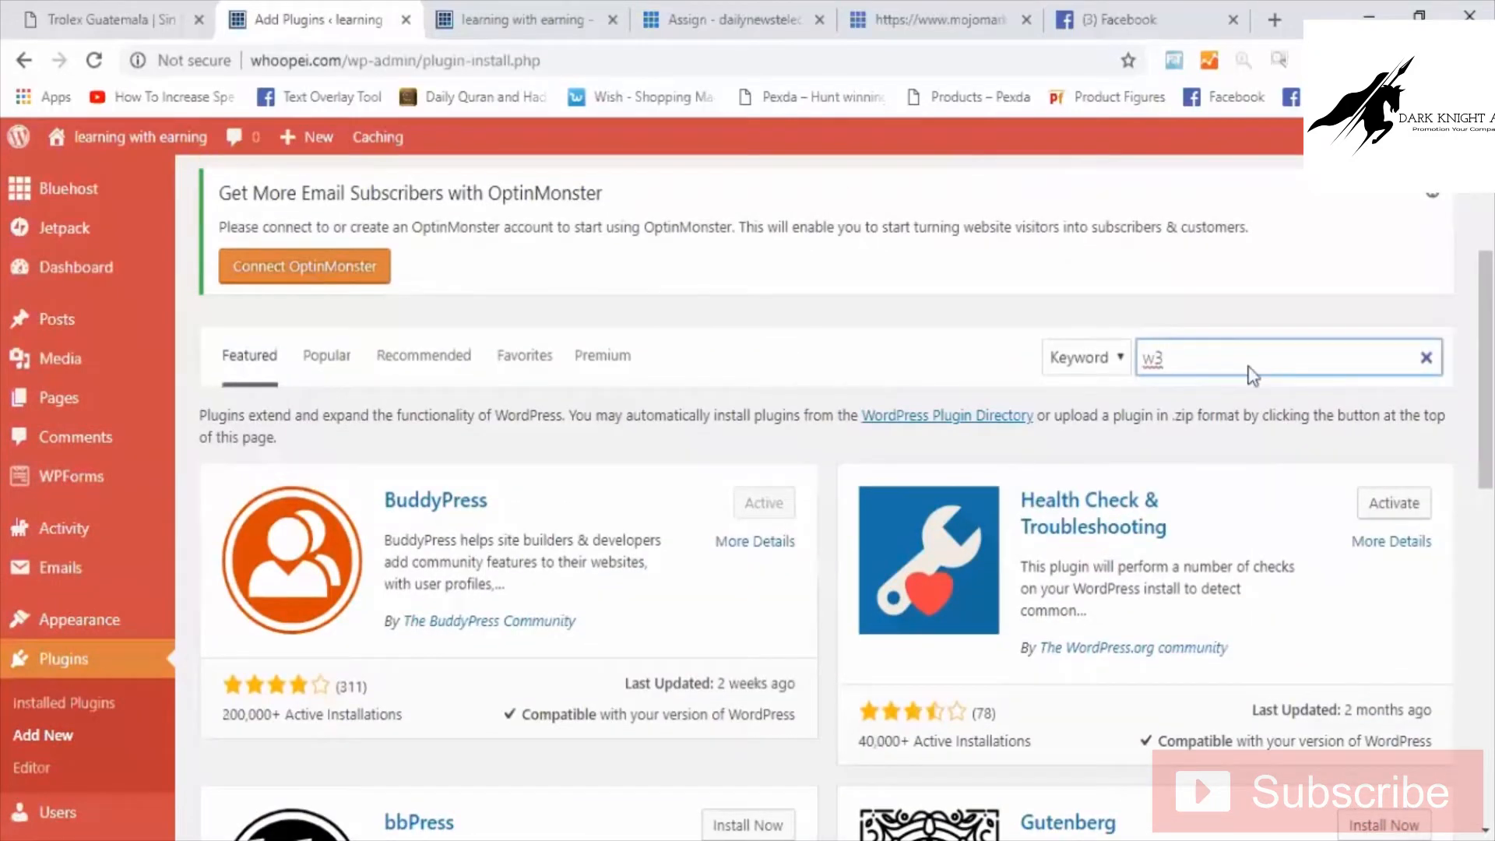
text( cache)
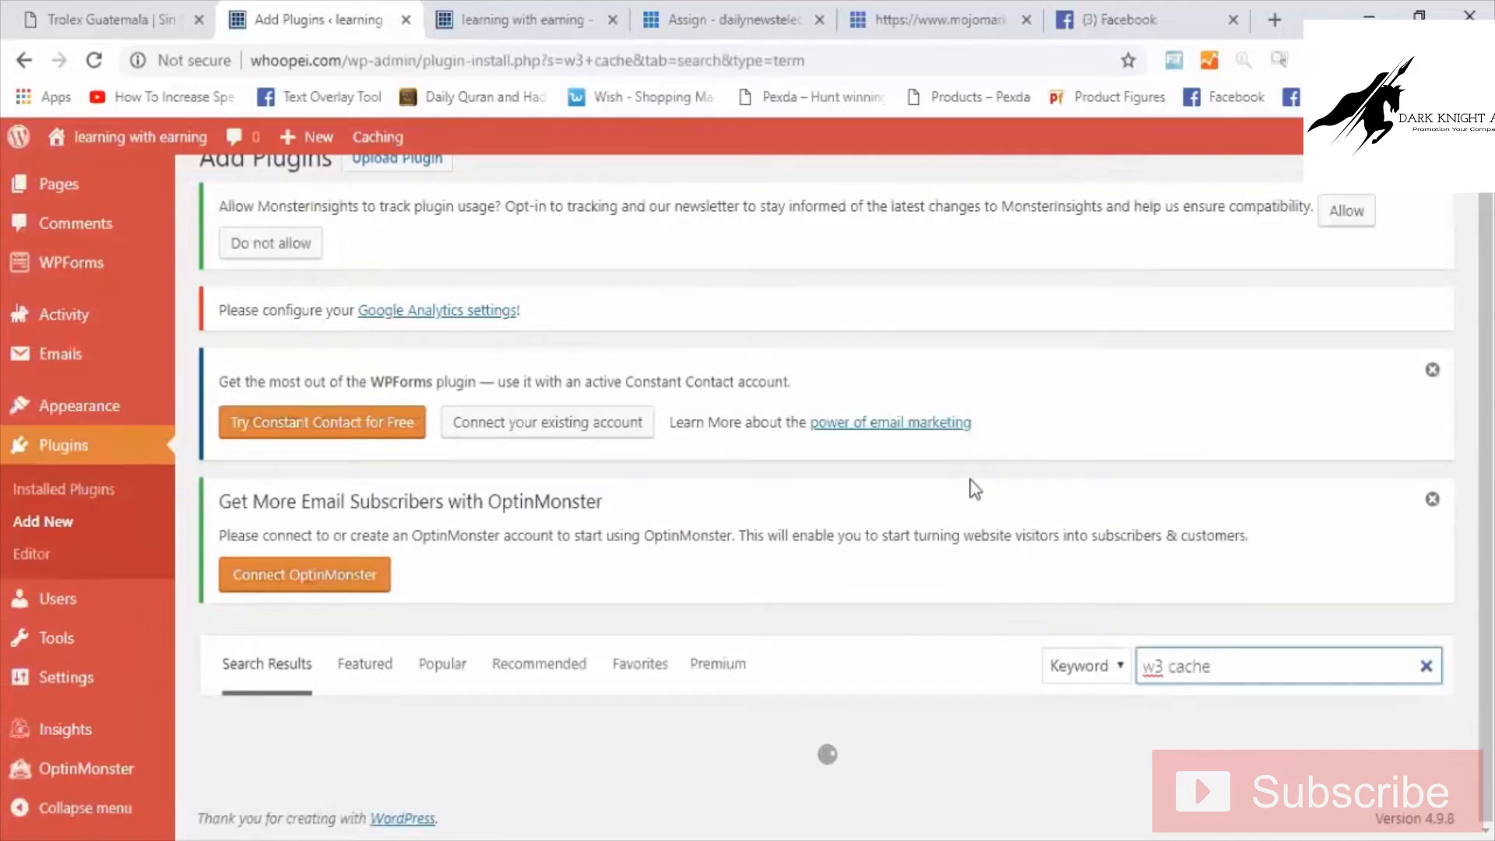
Install and activate the W3 Total Cache plugin, and check the installed plugins list.
scroll(996, 441, down, 4)
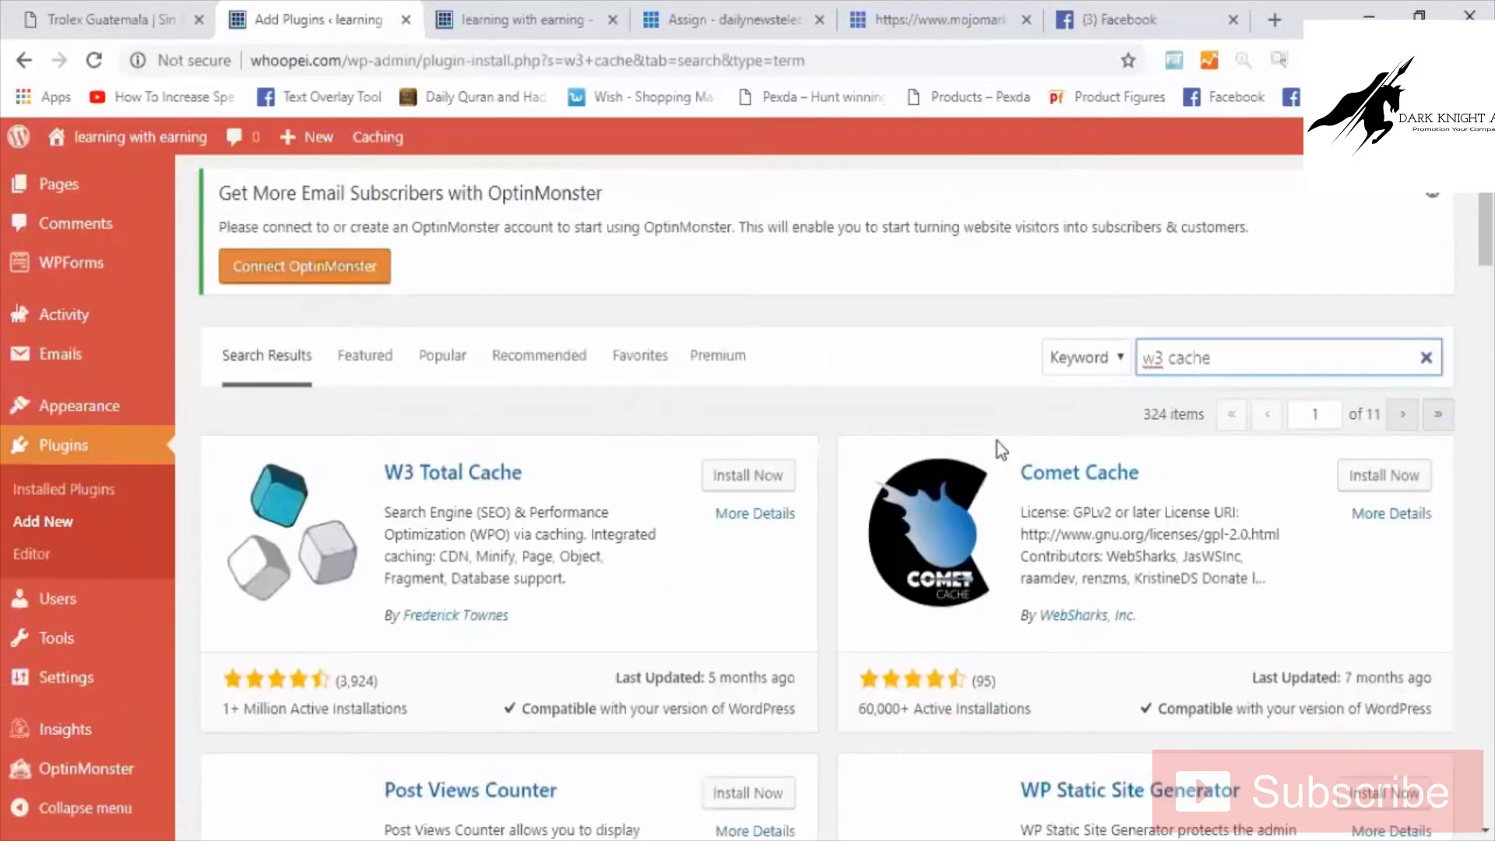
click(760, 484)
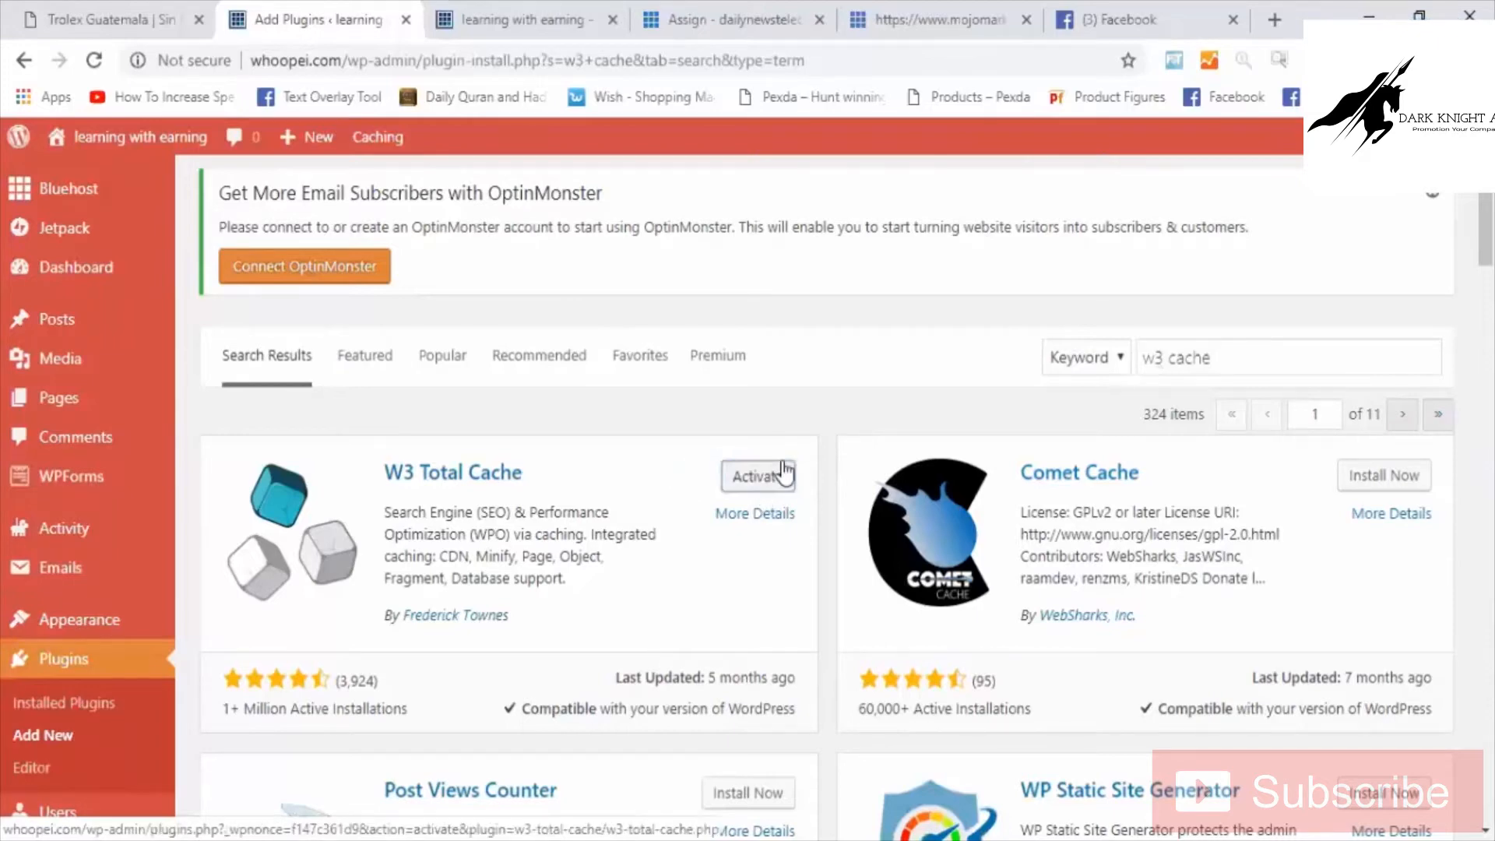
click(783, 474)
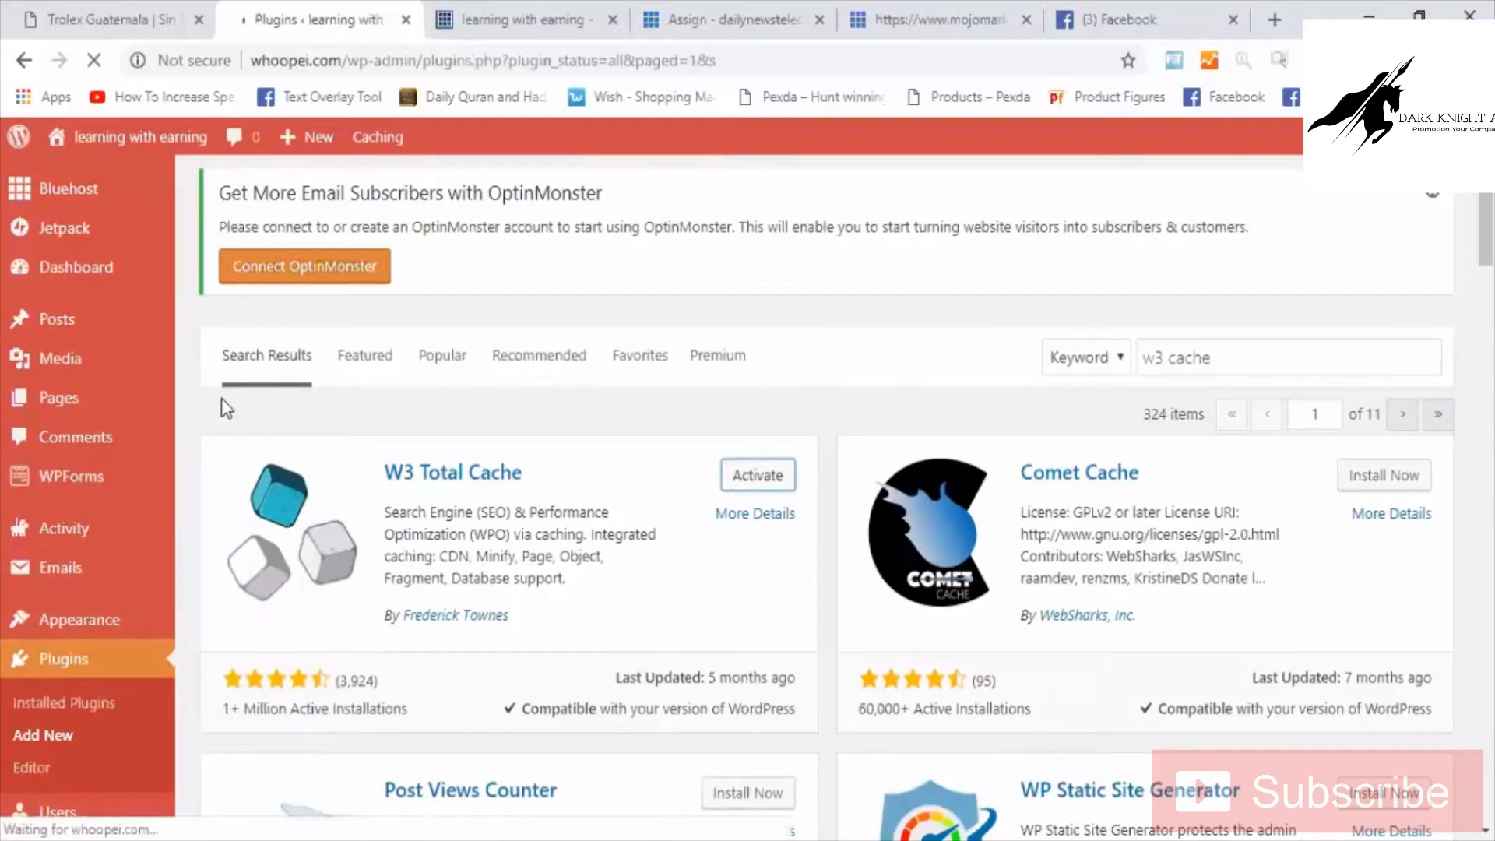
scroll(195, 592, down, 8)
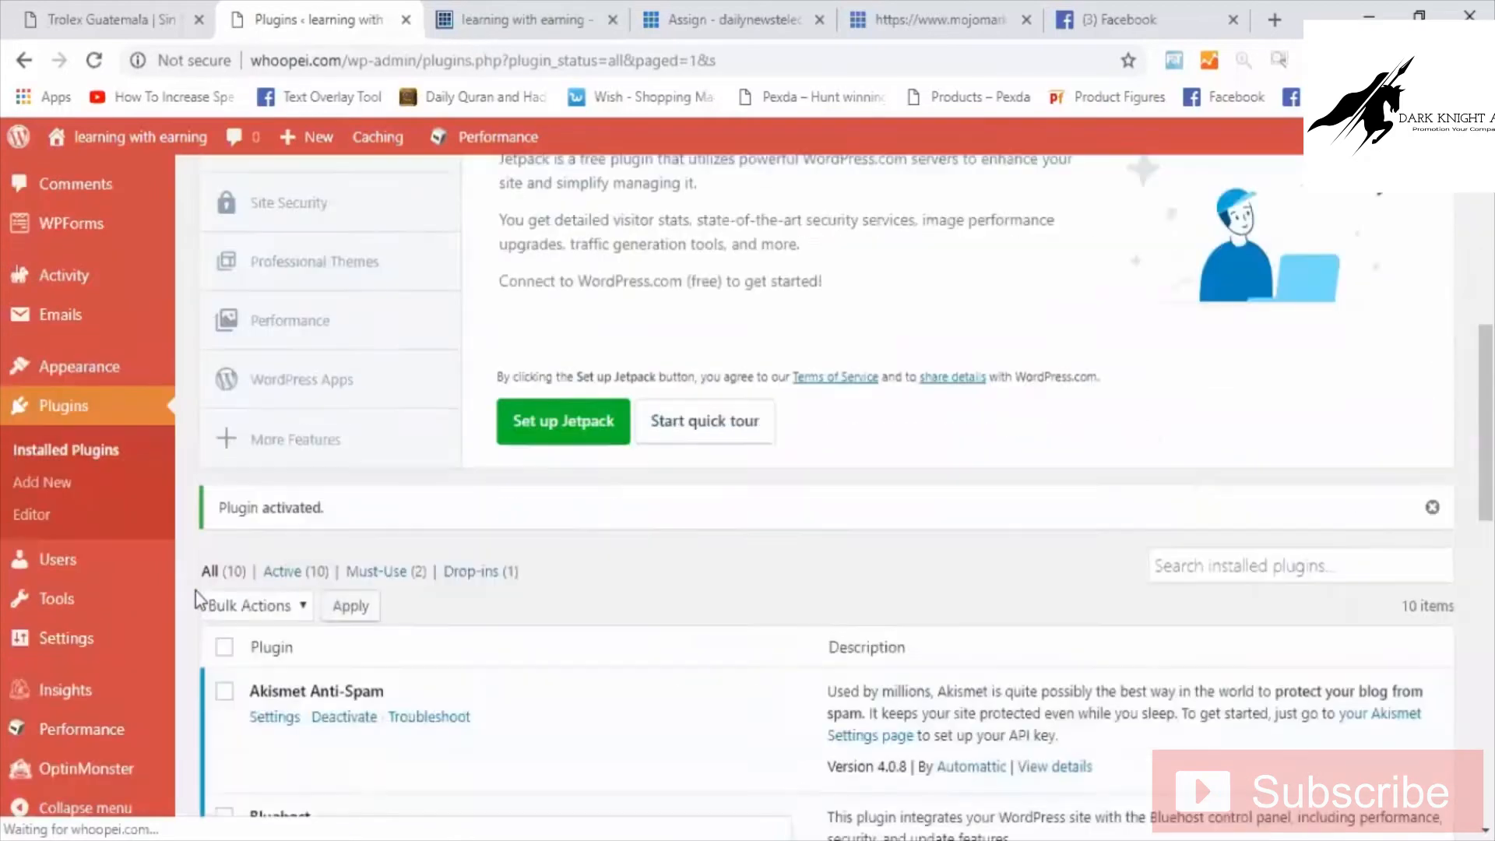
scroll(92, 746, down, 3)
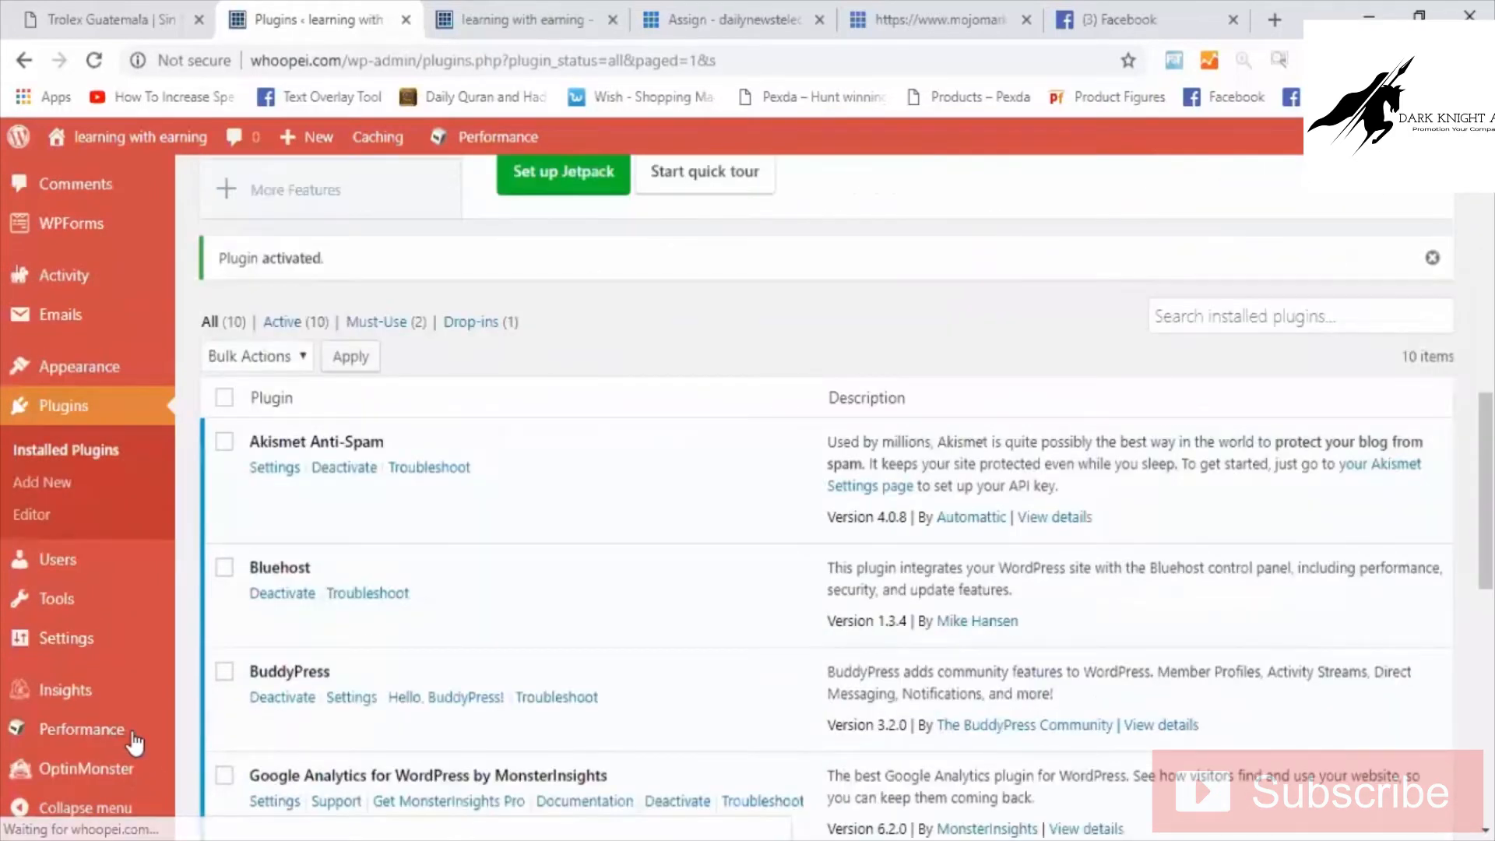
Look over the Performance options of W3 Total Cache and review the installed plugins list down to WPForms Lite.
scroll(124, 744, down, 1)
mouse_move(140, 741)
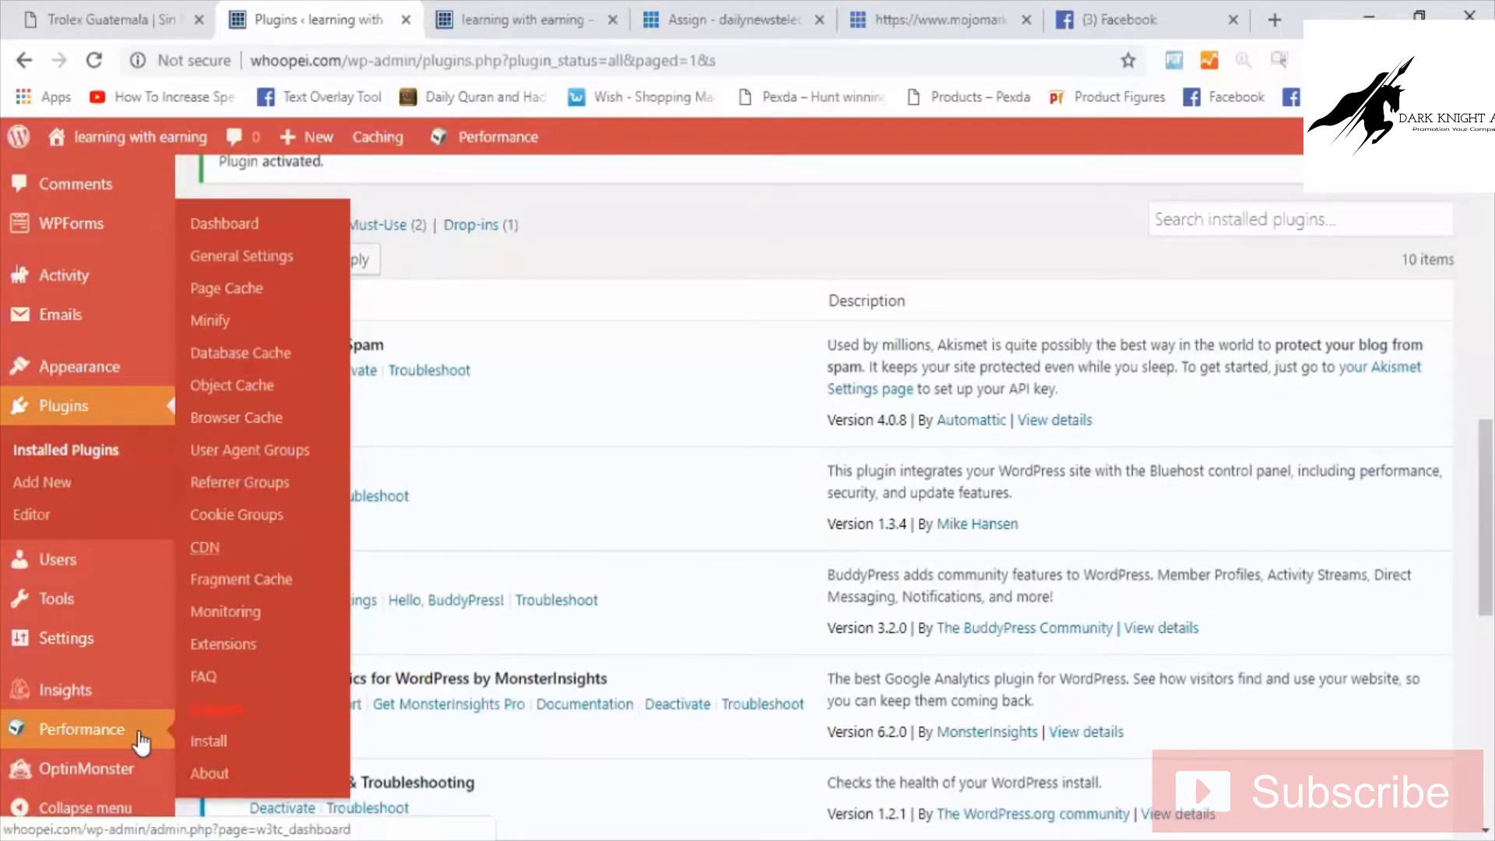
scroll(140, 732, down, 3)
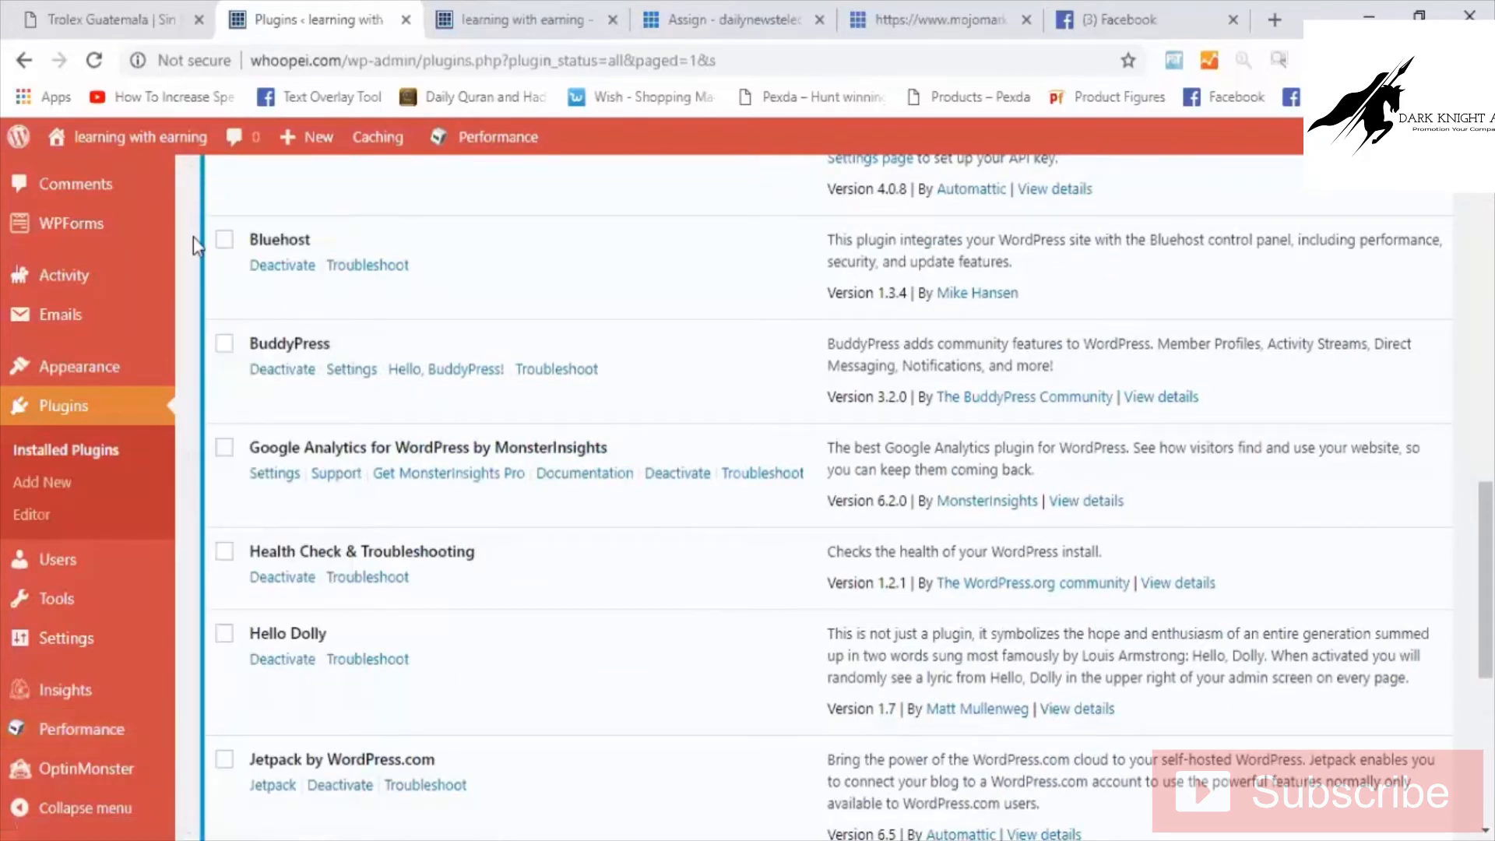
scroll(193, 304, down, 2)
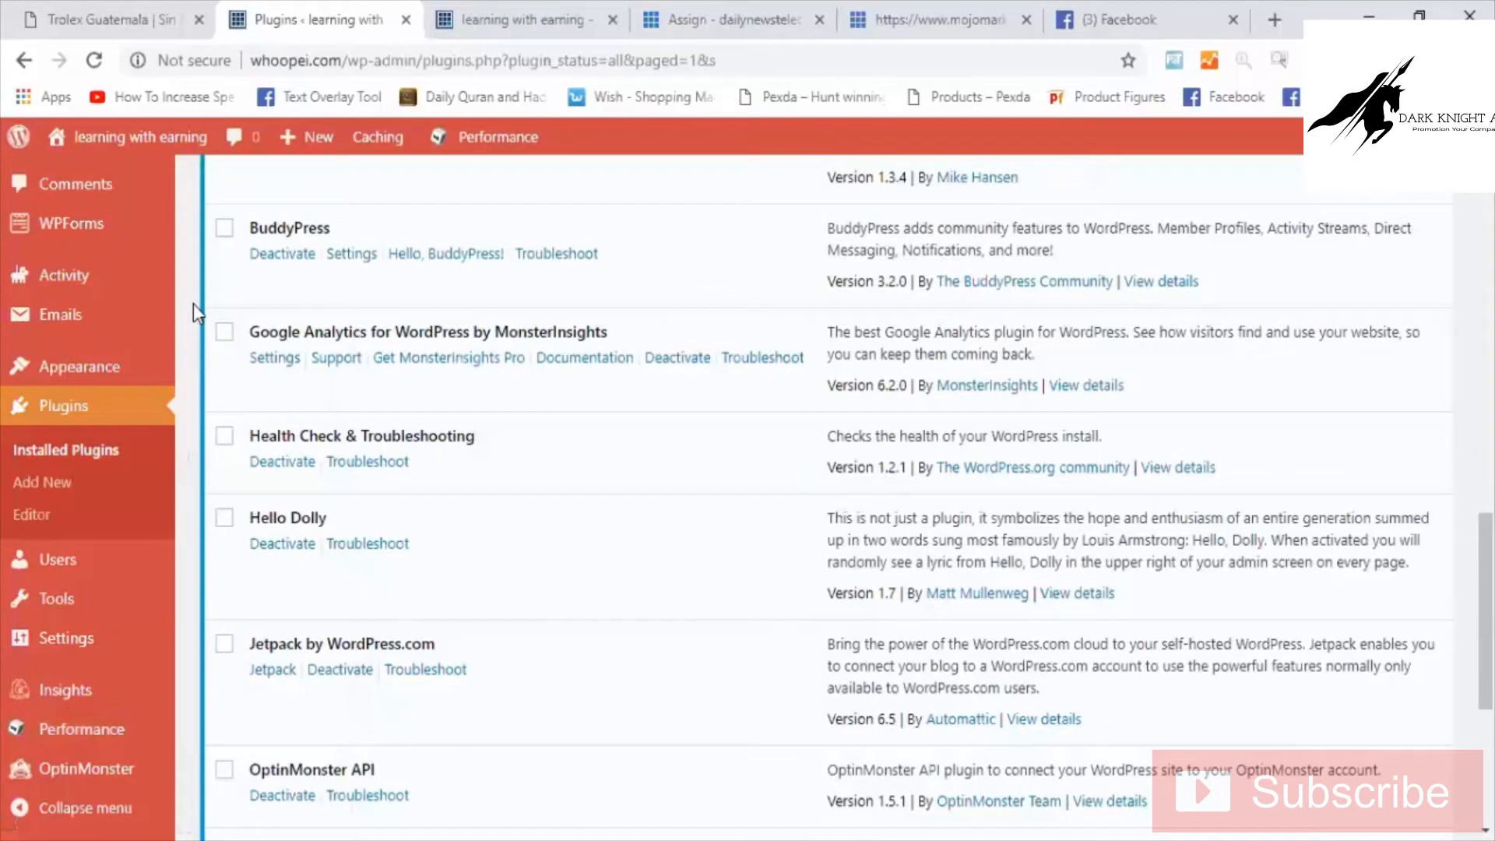
mouse_move(176, 359)
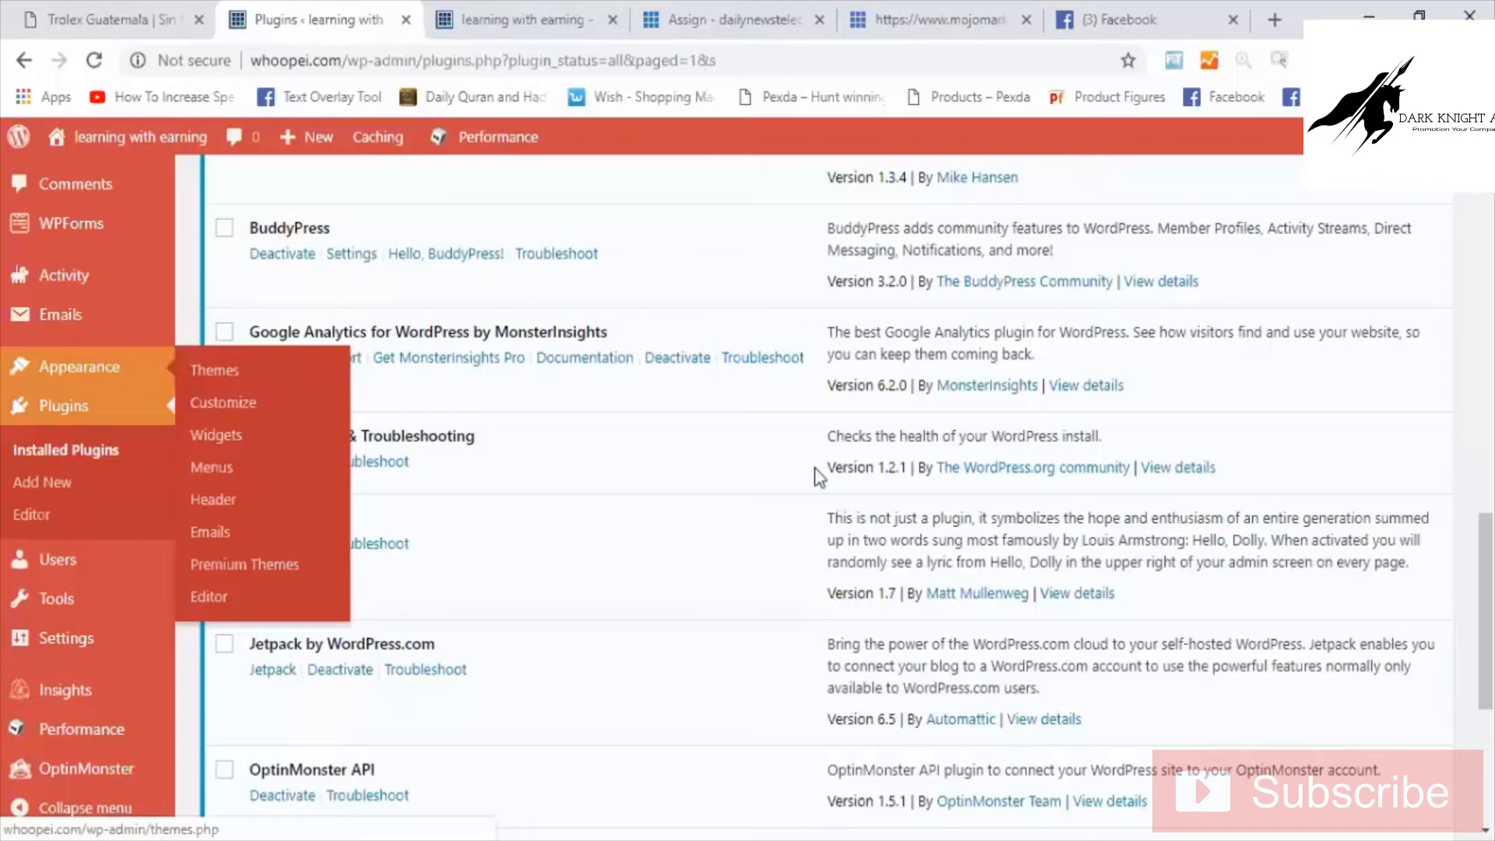
scroll(817, 475, down, 3)
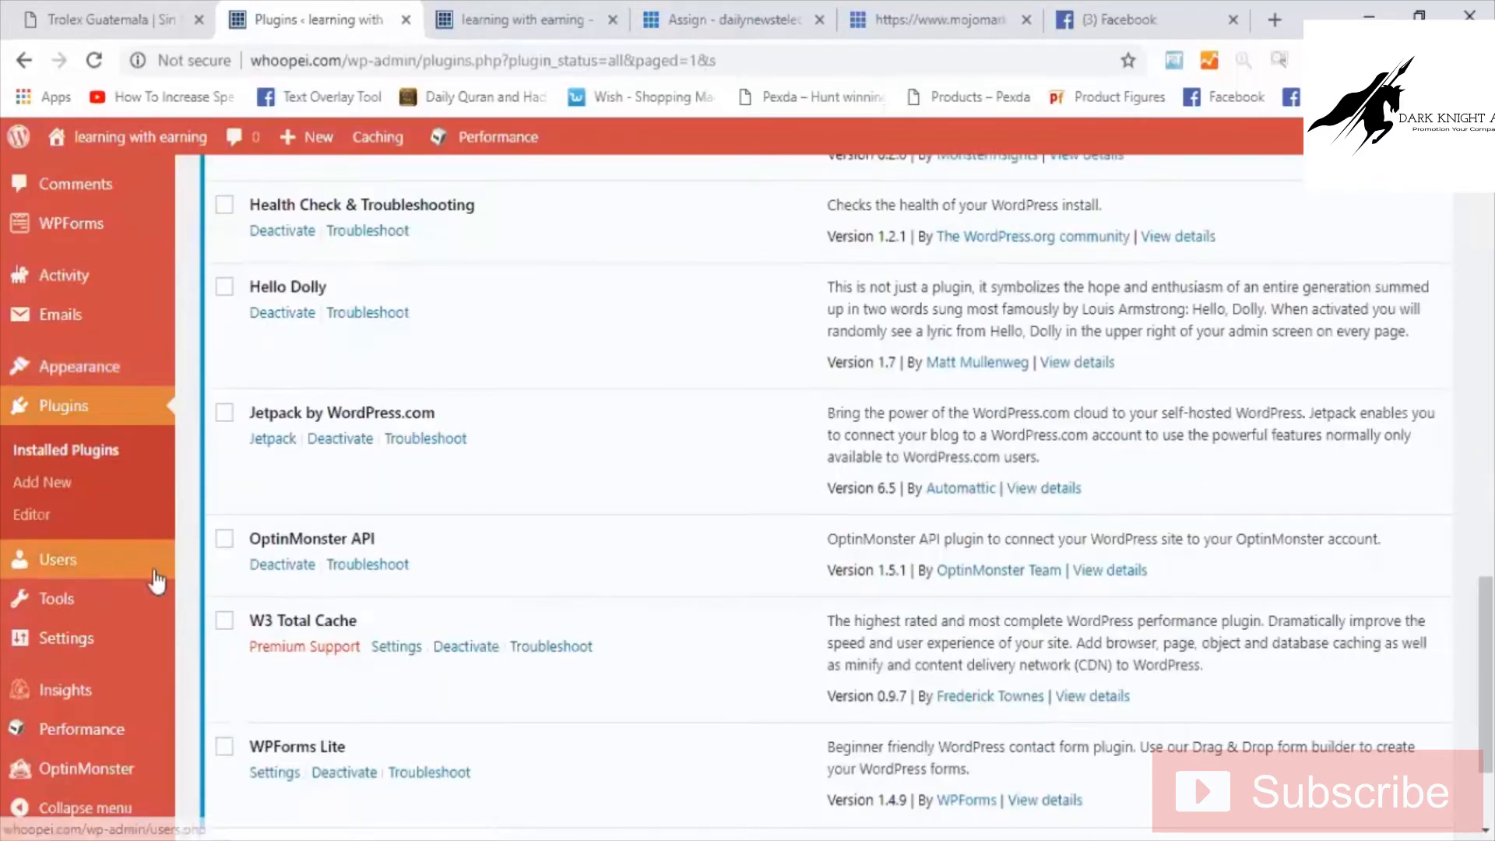
Go to the site's Users page and open the form for adding a new user.
click(156, 580)
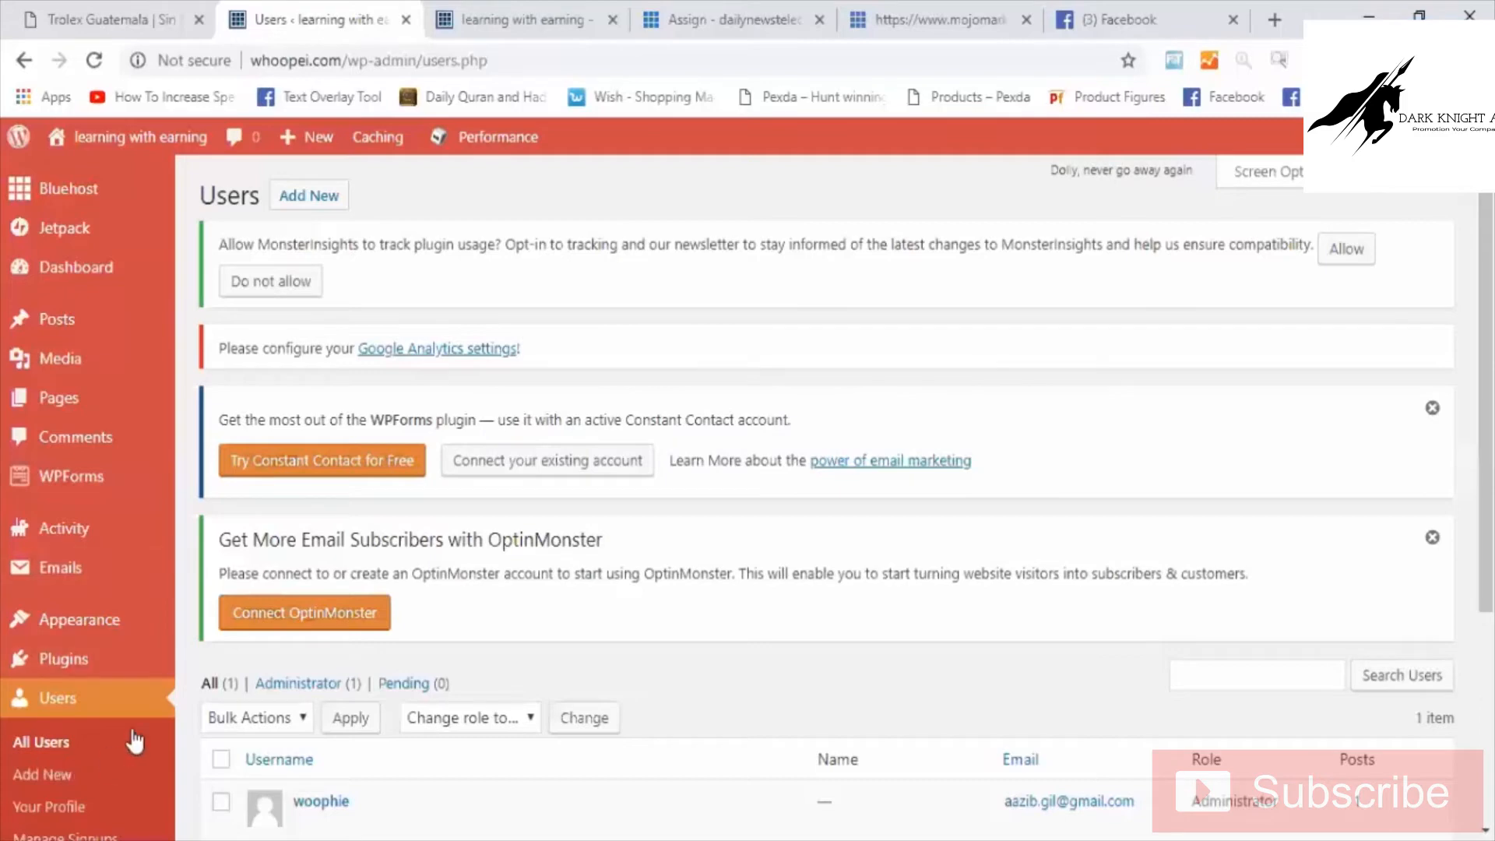
click(298, 207)
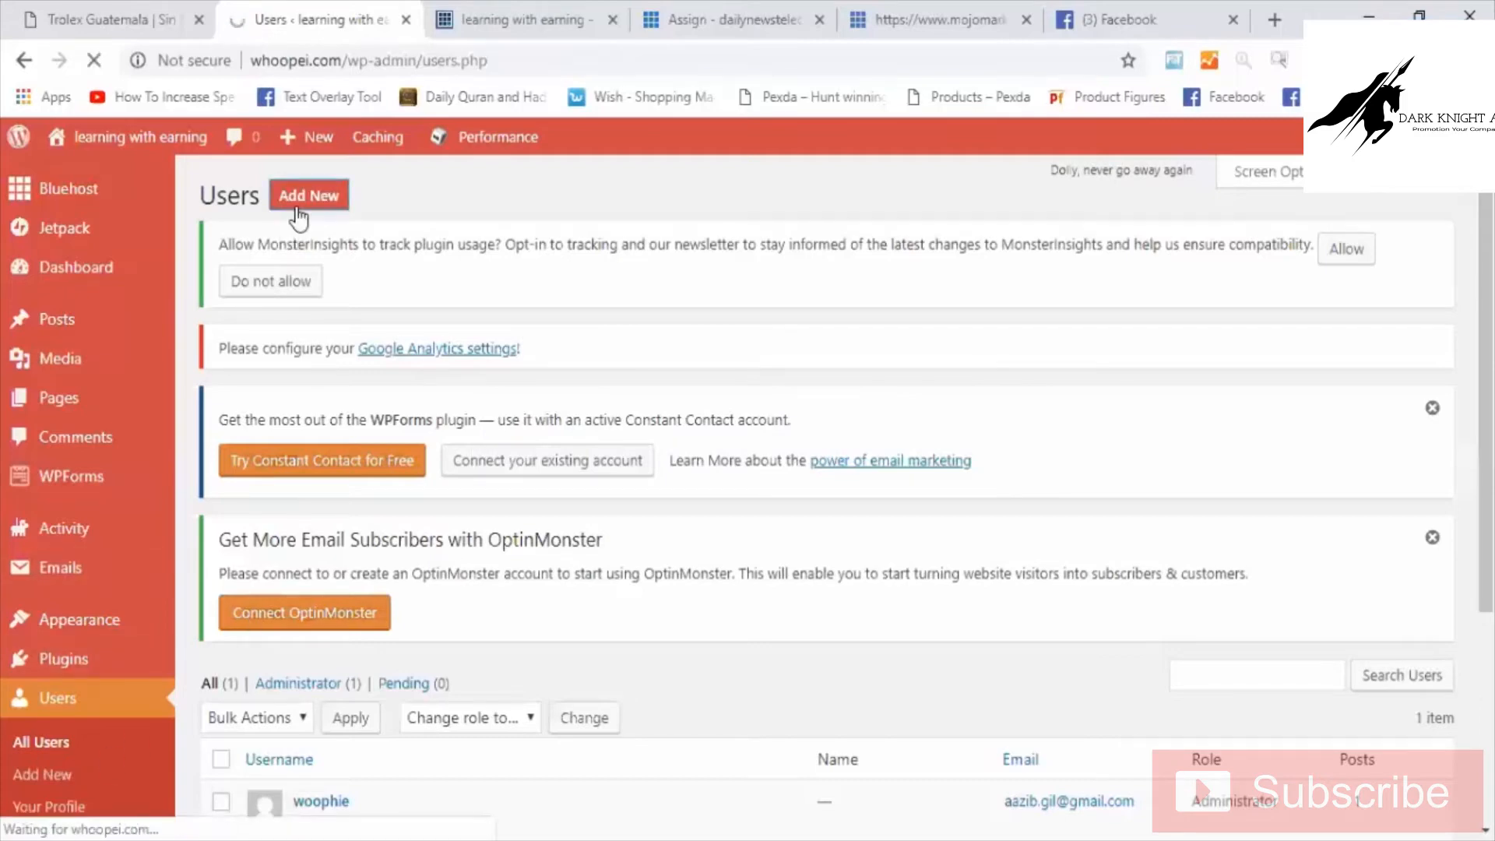